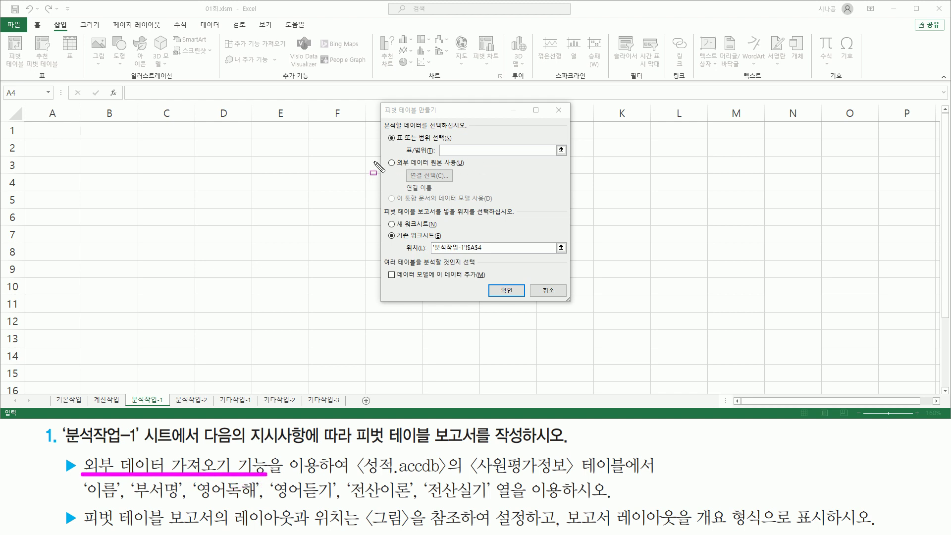
Choose an external data source for the pivot table and open the file browser for more connections
drag(381, 119, 471, 131)
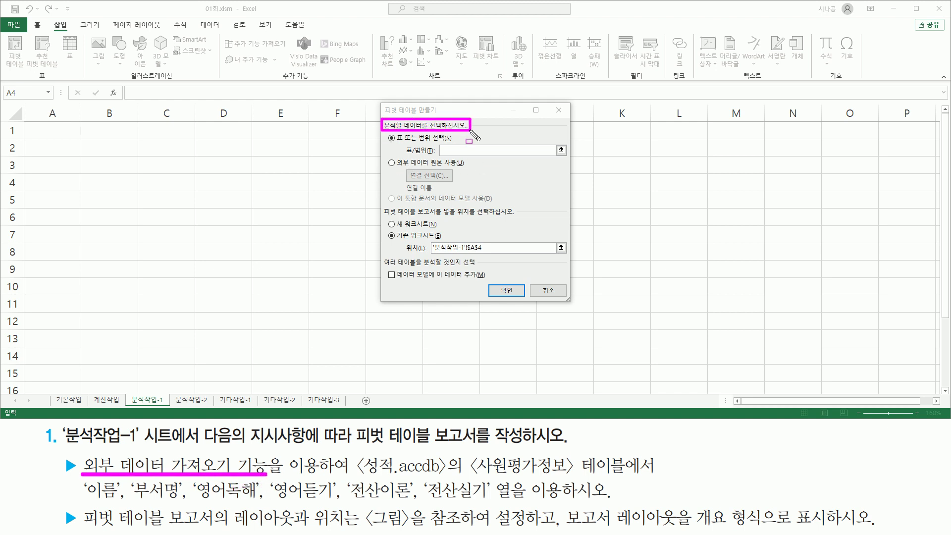
mouse_move(385, 163)
mouse_down()
mouse_move(431, 181)
mouse_move(478, 184)
mouse_up()
key(Escape)
click(439, 163)
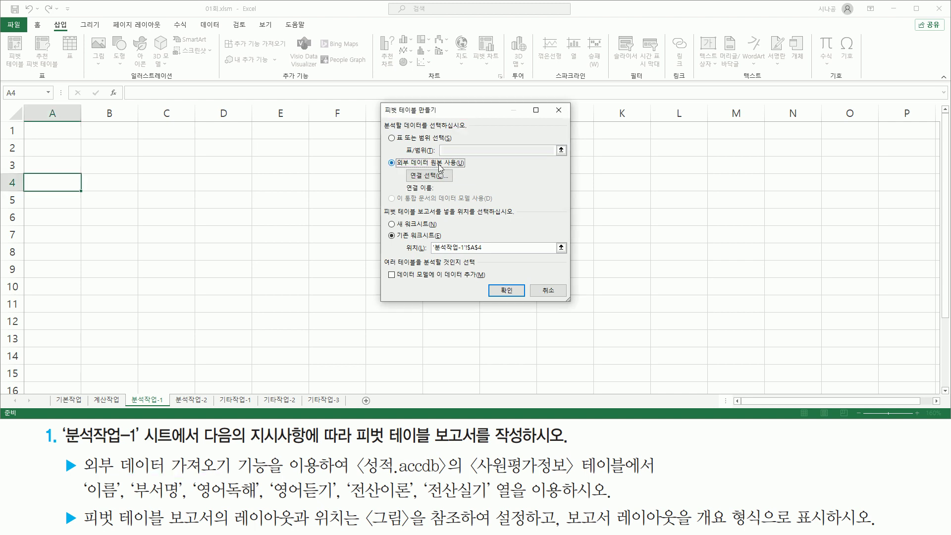
key(ctrl+shift+d)
drag(407, 168, 454, 183)
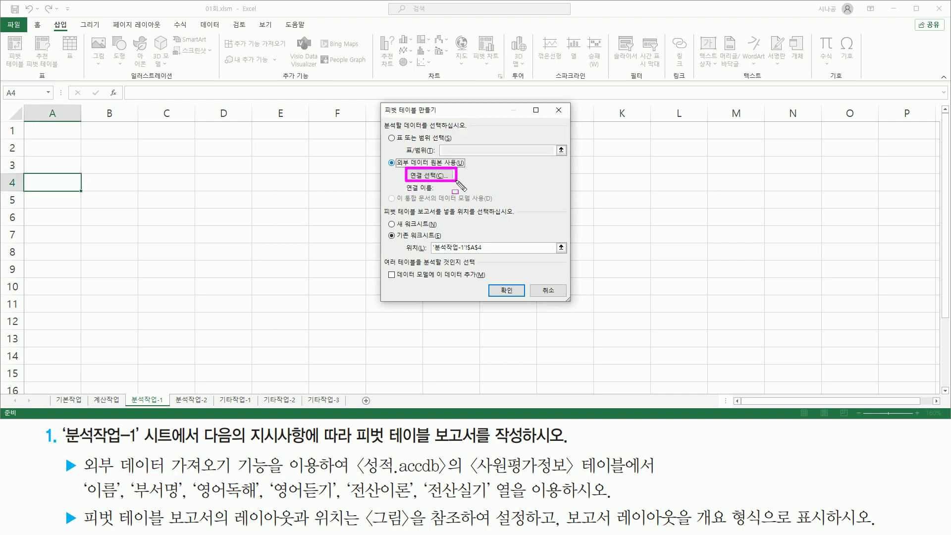
key(ctrl+shift+d)
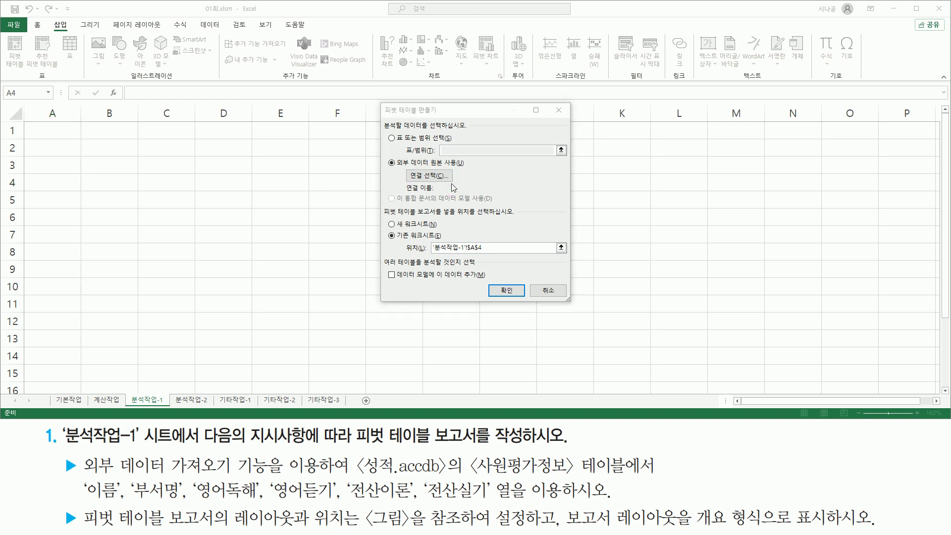
click(440, 177)
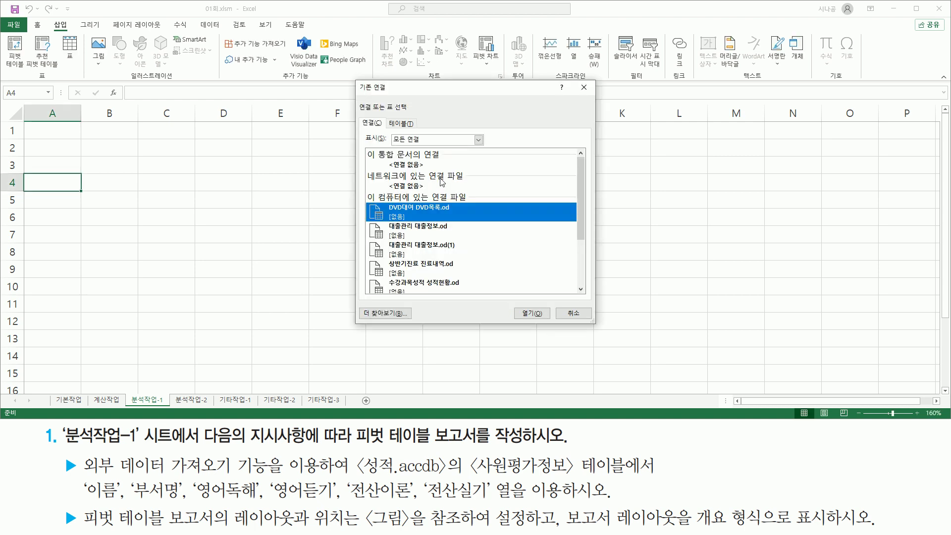
drag(356, 81, 596, 326)
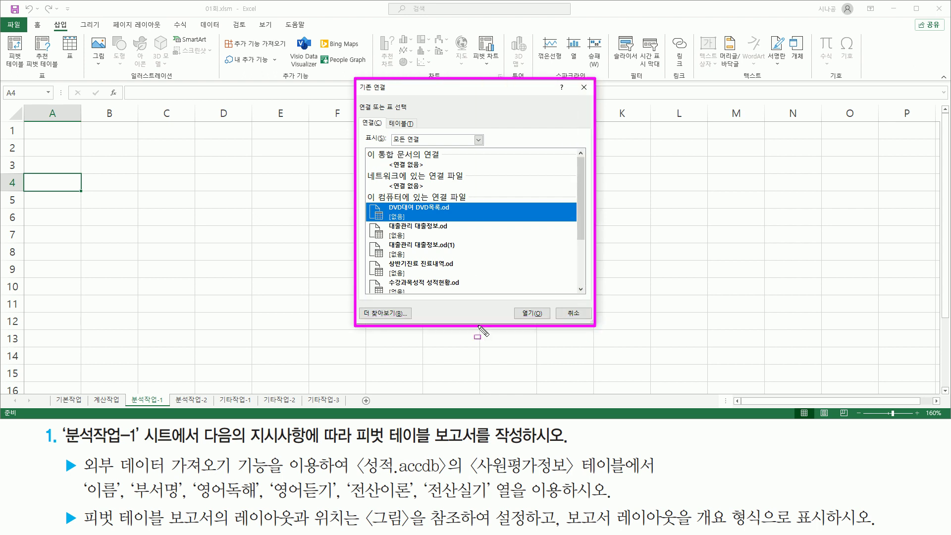
drag(360, 305, 391, 322)
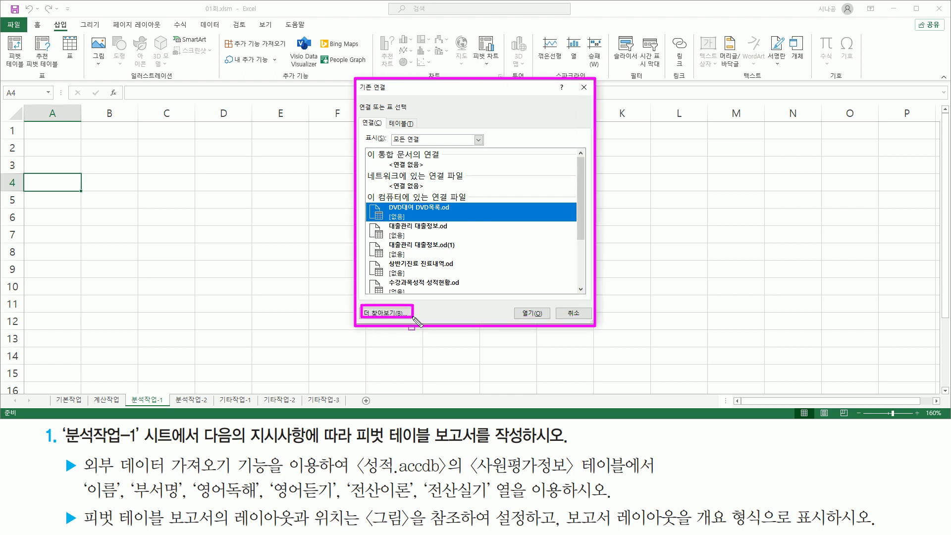
click(395, 314)
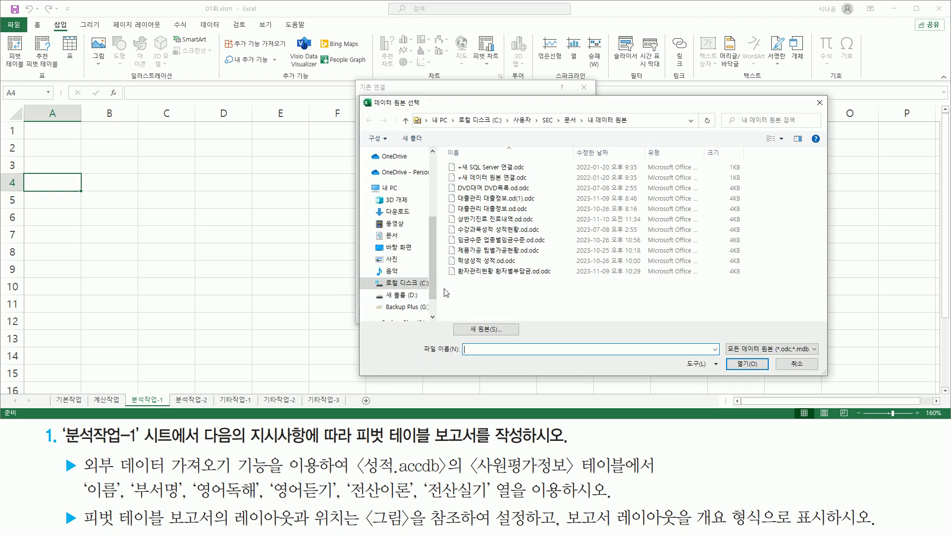
Browse to the folder C:\길벗컴활1급\01 엑셀\03 기본모의고사 to find the source database
click(418, 285)
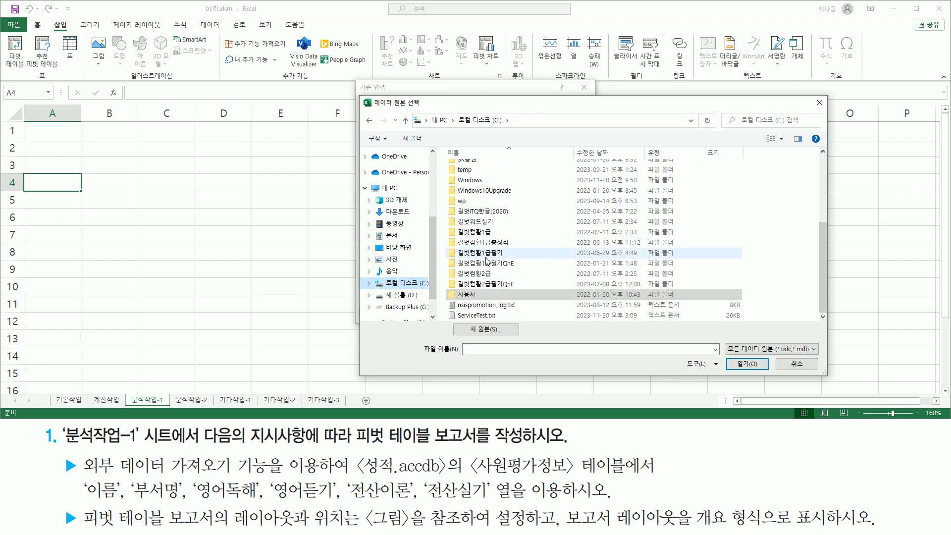
click(493, 234)
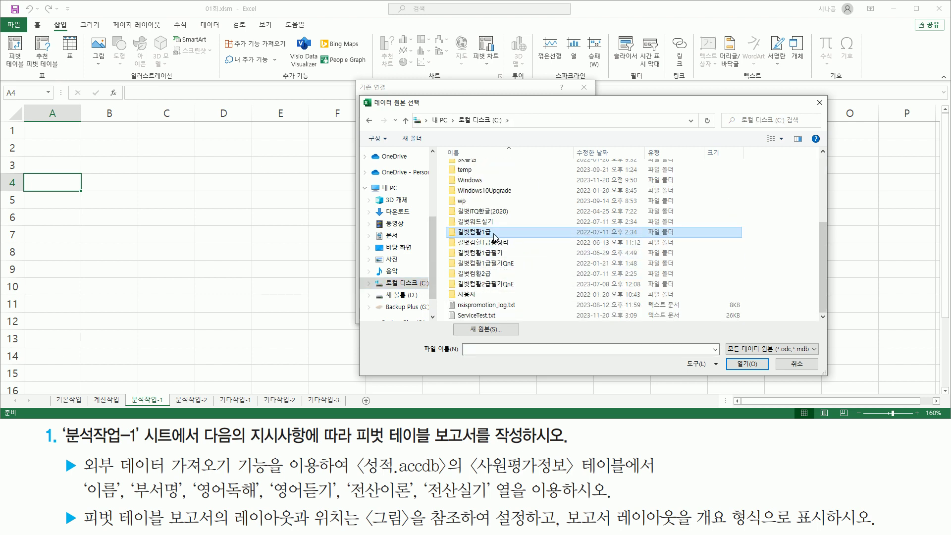
double_click(493, 233)
click(485, 169)
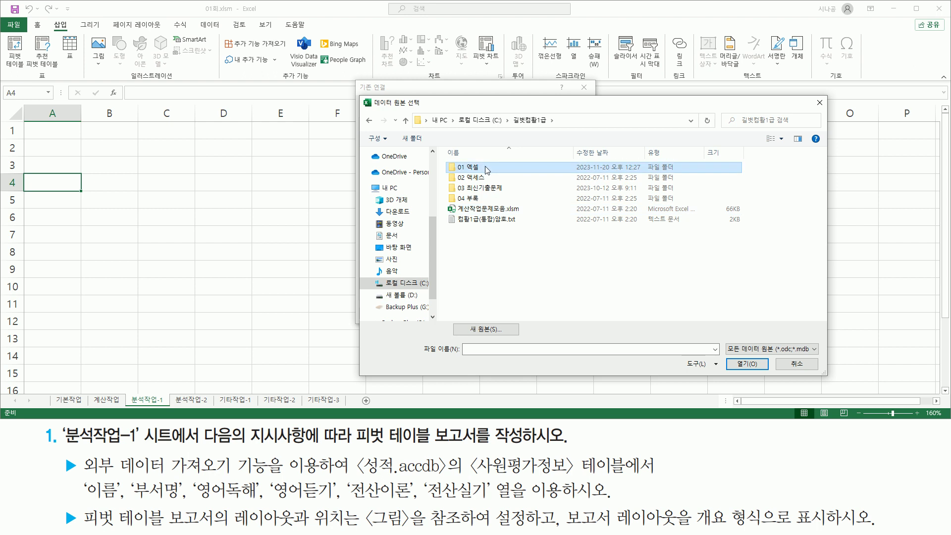
double_click(486, 169)
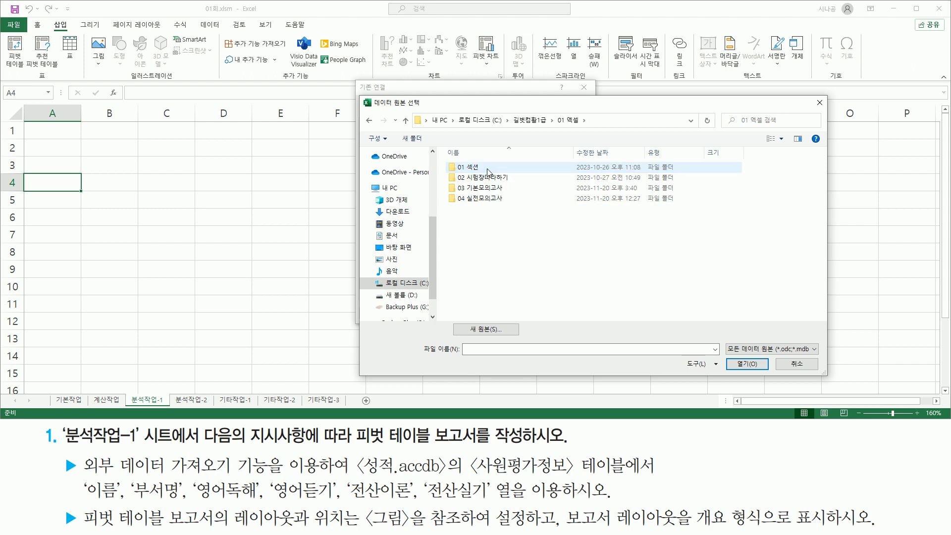
click(498, 190)
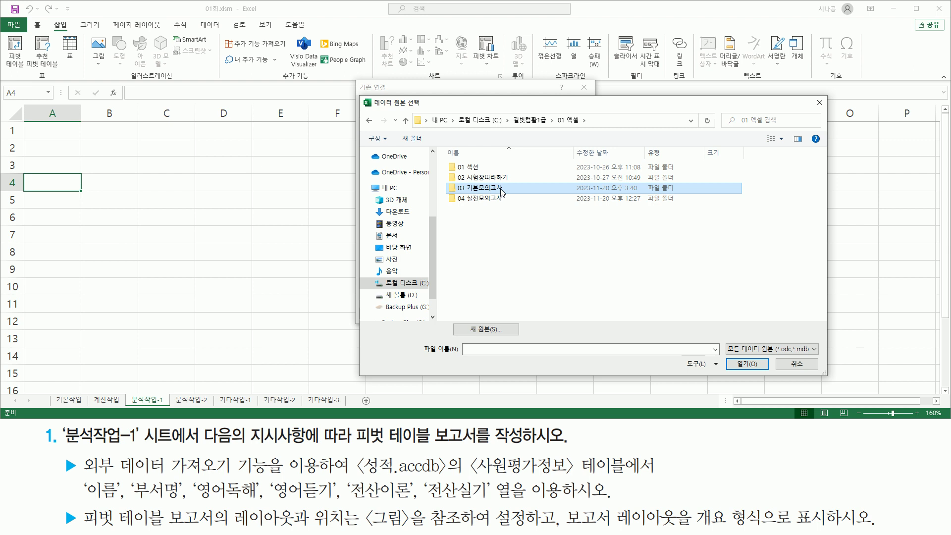
double_click(501, 190)
scroll(501, 192, down, 7)
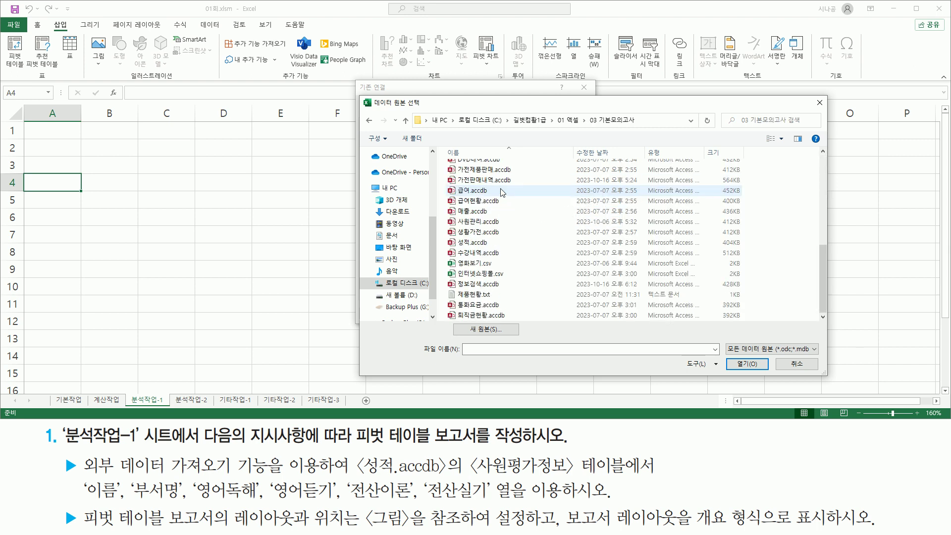
Select 성적.accdb and open it as the pivot table's data source
mouse_move(822, 258)
mouse_down()
mouse_move(821, 248)
mouse_move(821, 275)
mouse_up()
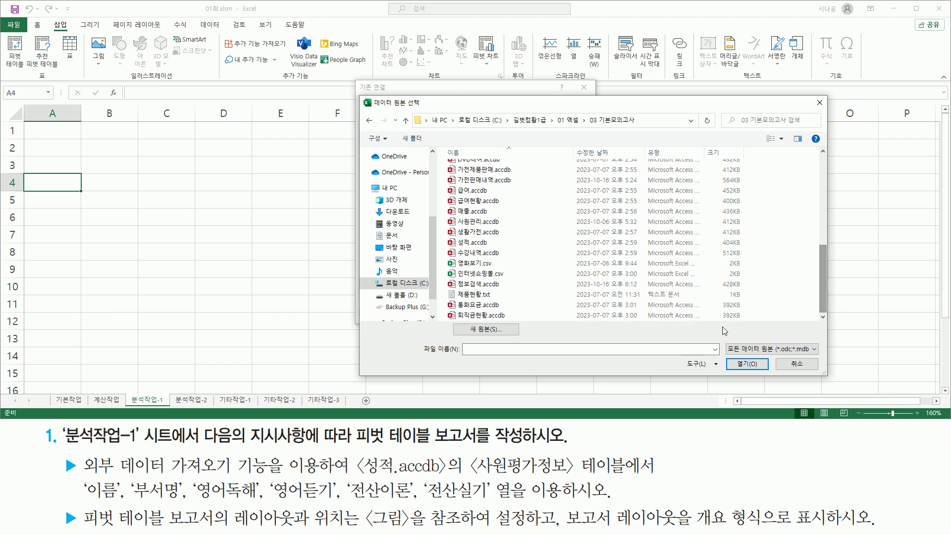
drag(350, 449, 447, 475)
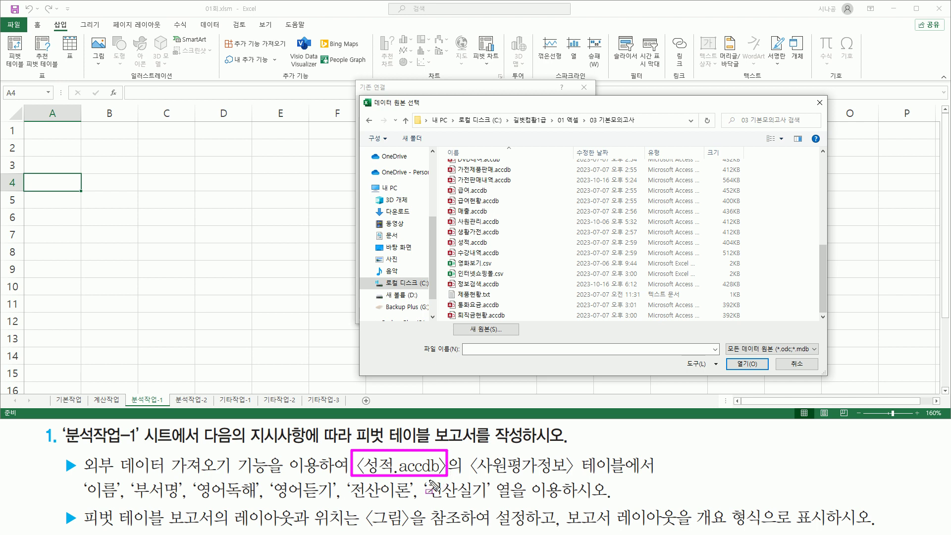
drag(444, 235, 501, 248)
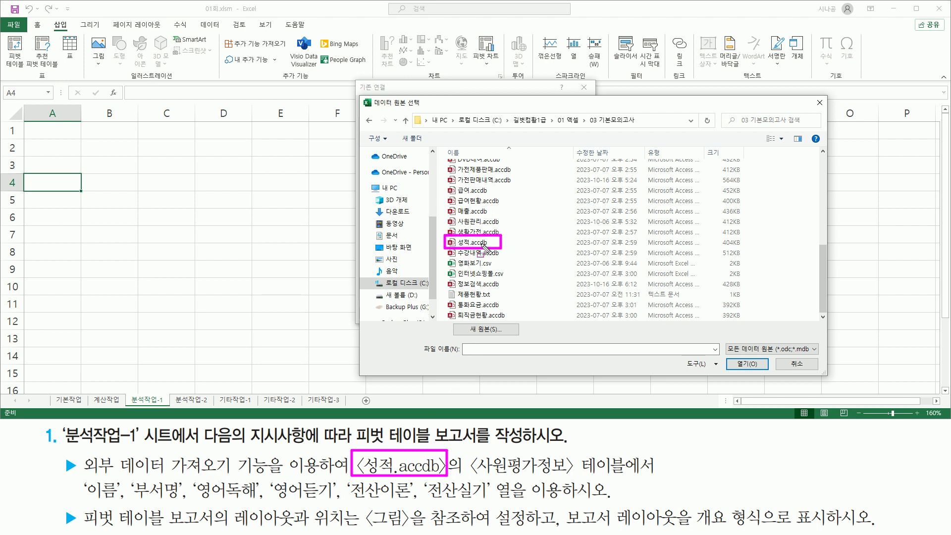
key(Escape)
click(481, 243)
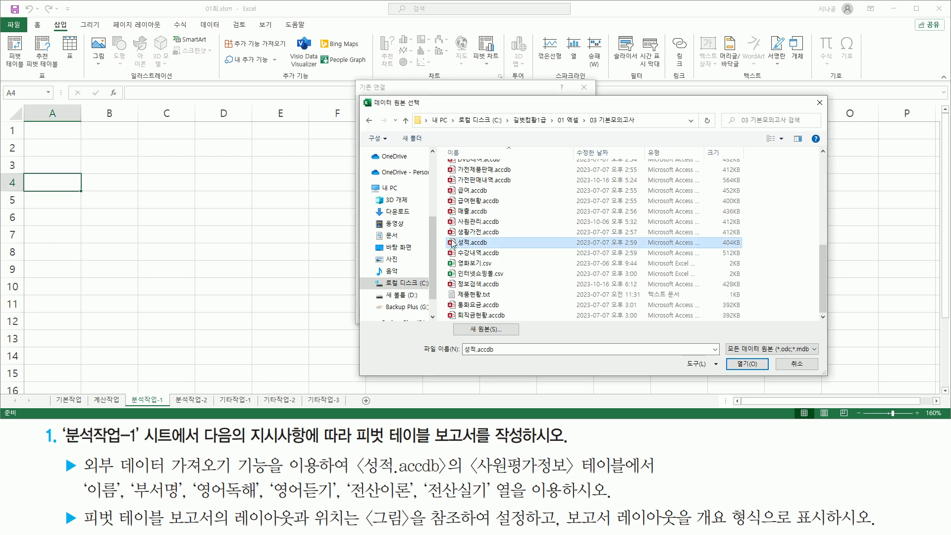
drag(456, 236, 488, 247)
drag(728, 357, 760, 371)
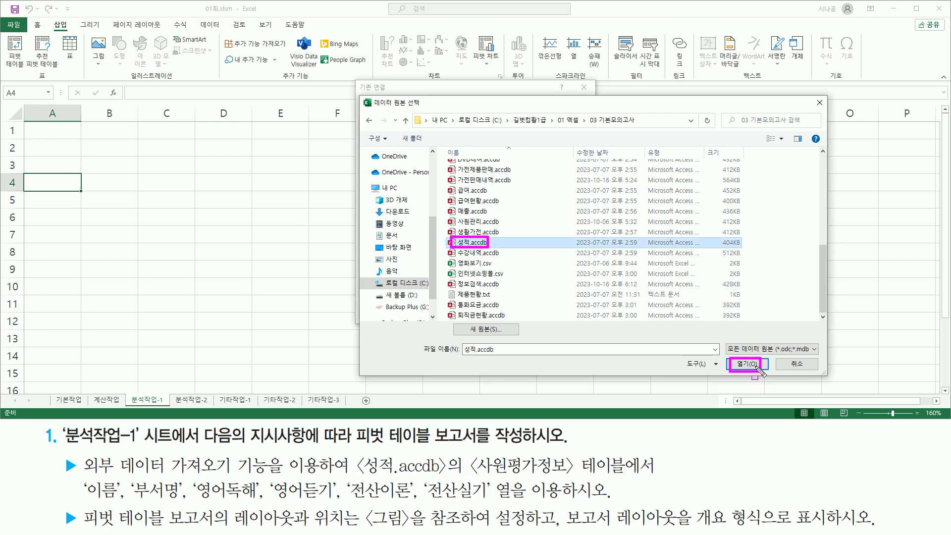
click(752, 367)
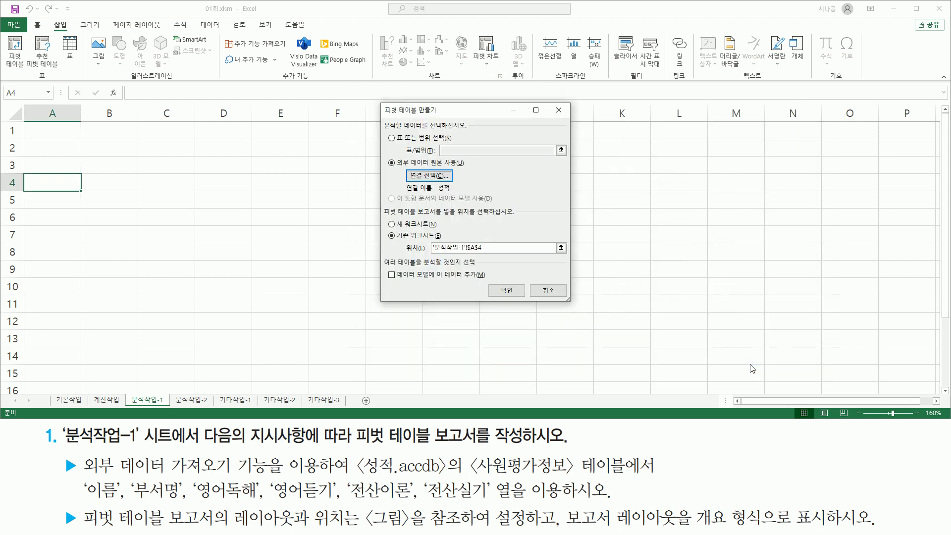
Create the pivot table report at cell A4 of the existing 분석작업-1 worksheet
mouse_move(402, 194)
mouse_down()
mouse_move(458, 197)
mouse_move(456, 183)
mouse_up()
key(Escape)
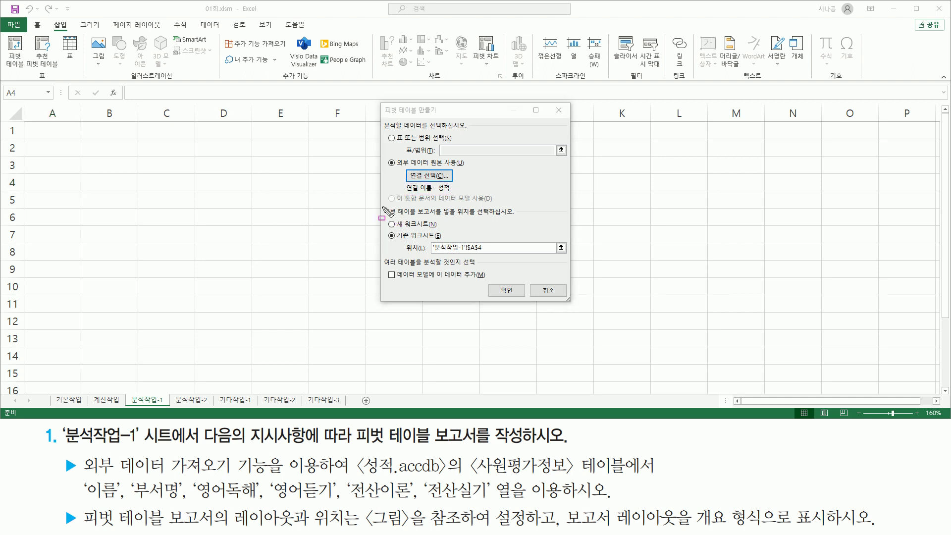
mouse_move(382, 205)
mouse_down()
mouse_move(410, 218)
mouse_move(517, 219)
mouse_move(562, 259)
mouse_up()
drag(393, 230, 447, 242)
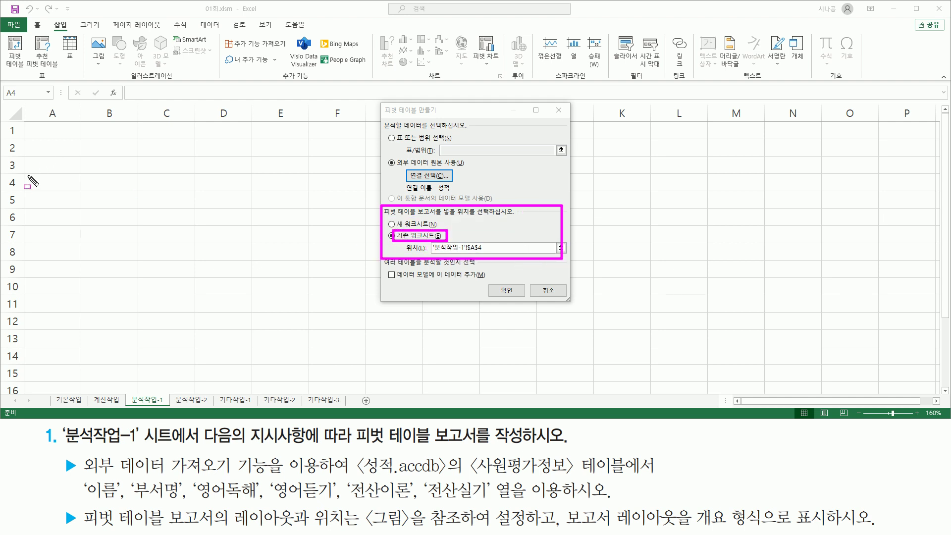
drag(27, 173, 74, 190)
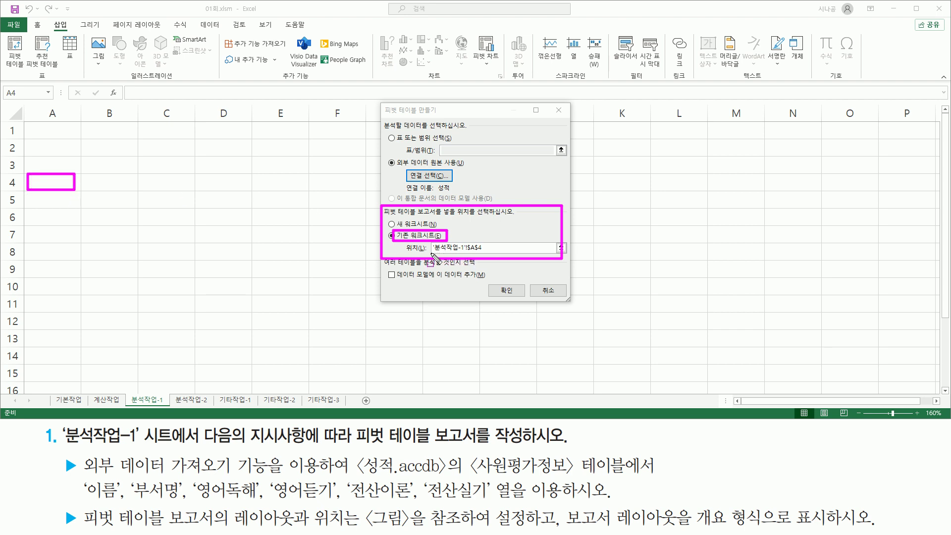
drag(434, 253, 484, 256)
drag(495, 280, 521, 301)
key(Escape)
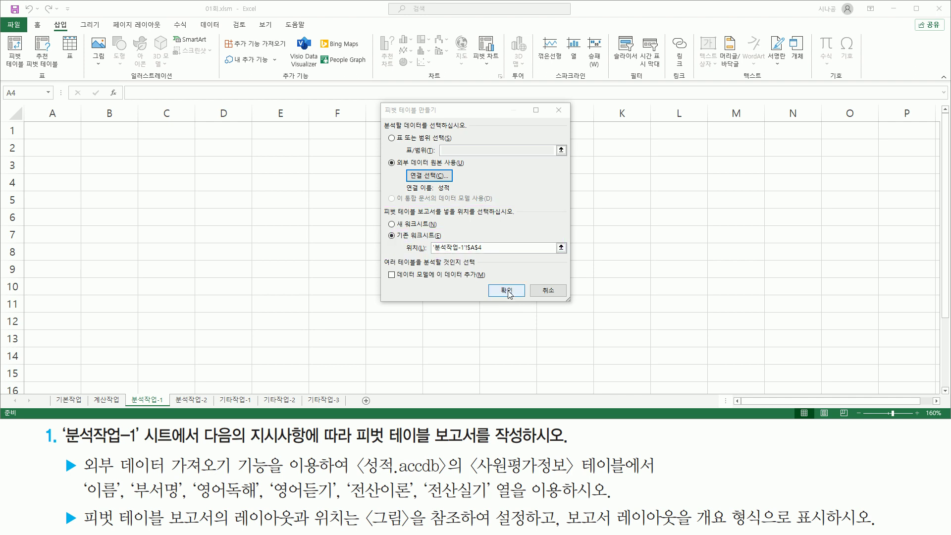
click(508, 290)
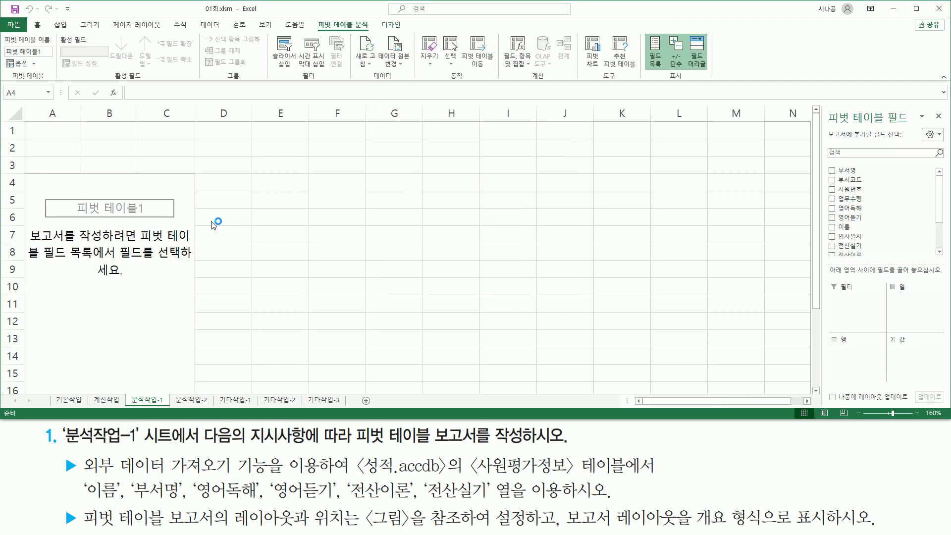
key(ctrl+2)
mouse_move(27, 175)
mouse_down()
mouse_move(88, 189)
mouse_move(179, 339)
mouse_move(192, 389)
mouse_up()
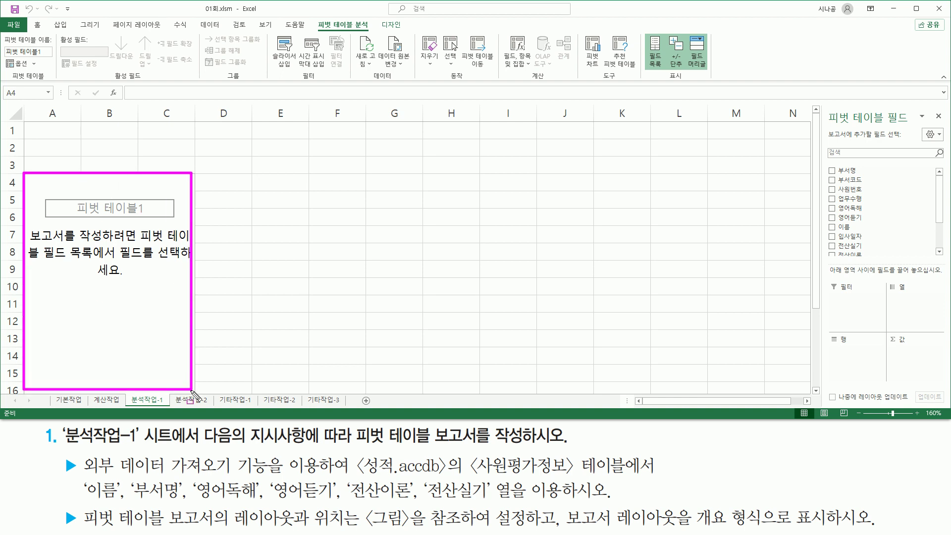
drag(825, 106, 914, 128)
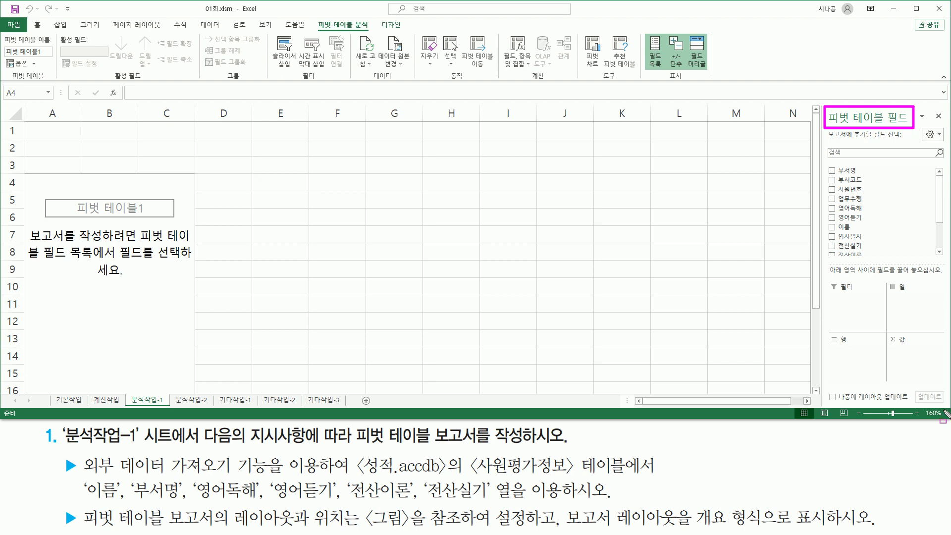
drag(824, 278, 941, 385)
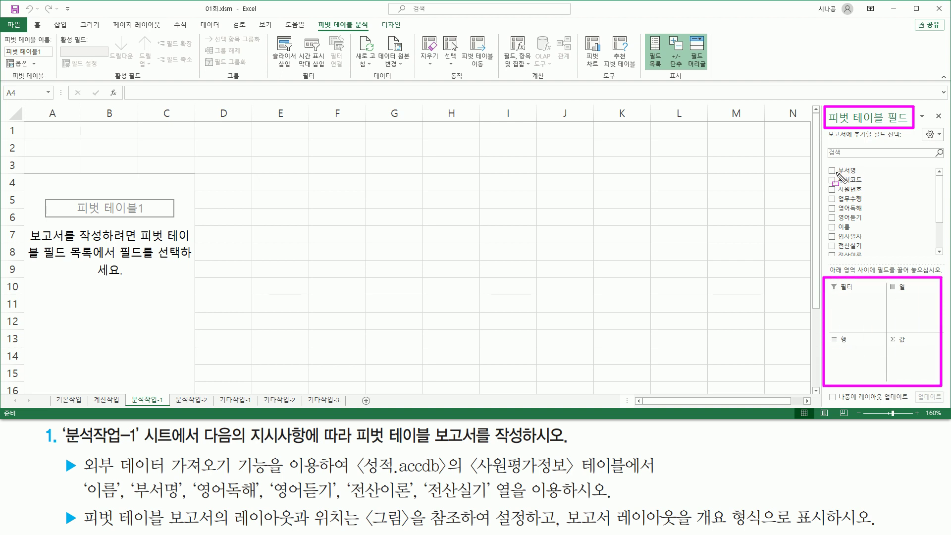
key(Escape)
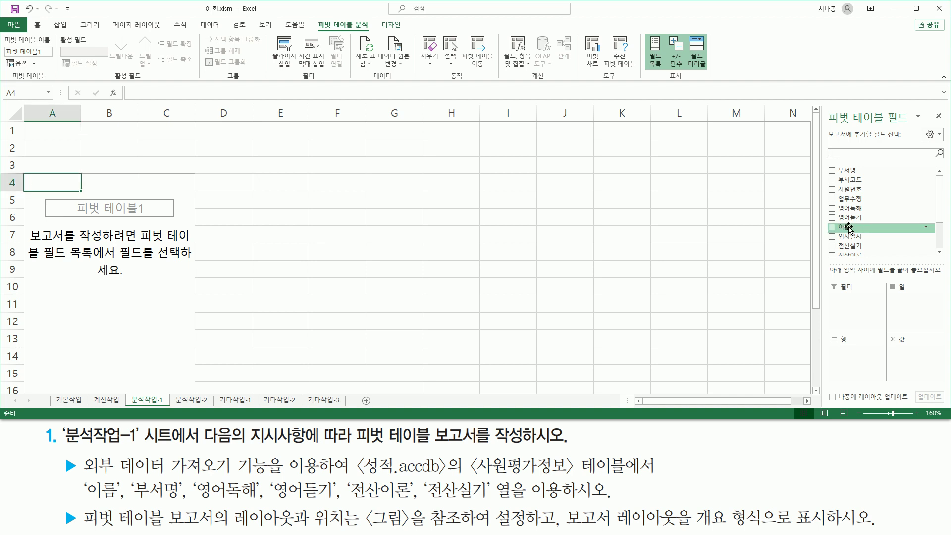
Place the 이름 field in the pivot table's filter area and the 부서명 field in the rows area
mouse_move(847, 226)
mouse_down()
mouse_move(866, 241)
mouse_move(861, 303)
mouse_up()
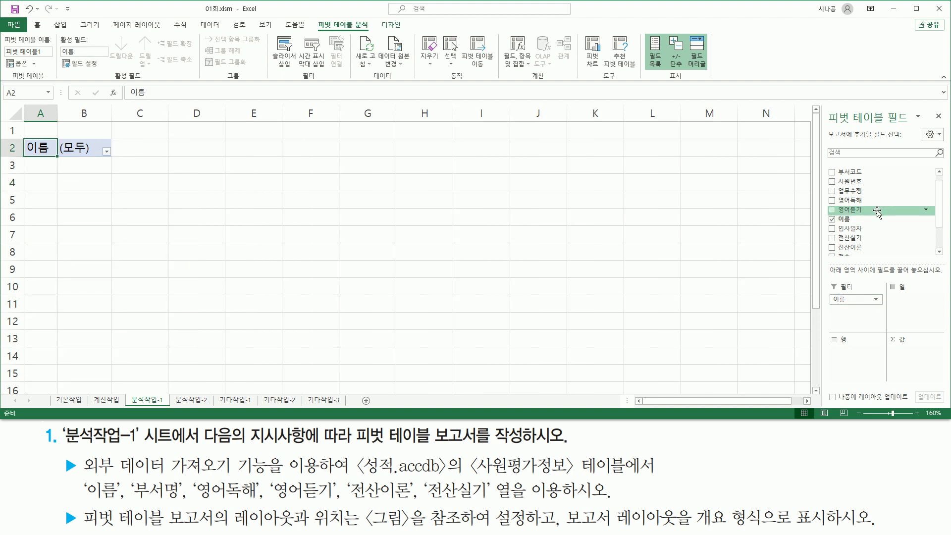
scroll(852, 178, up, 1)
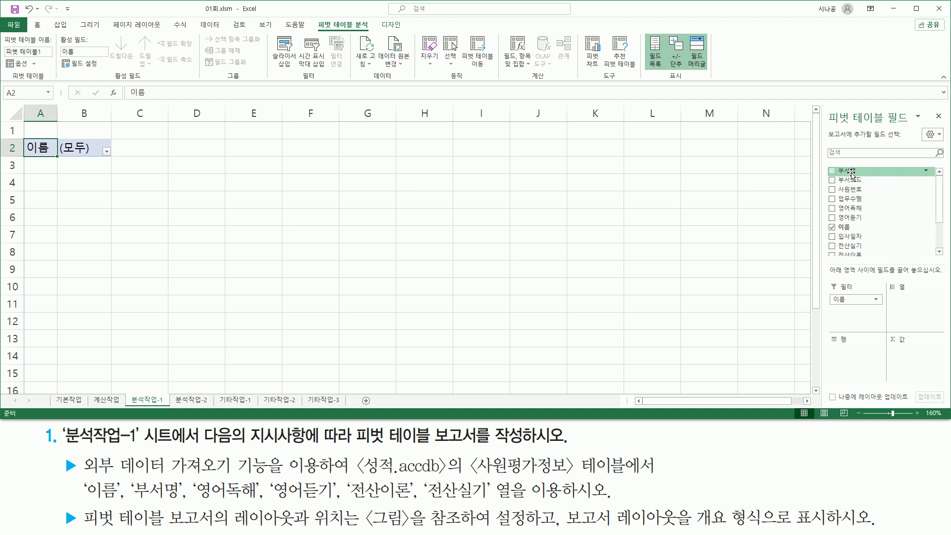
drag(849, 174, 867, 367)
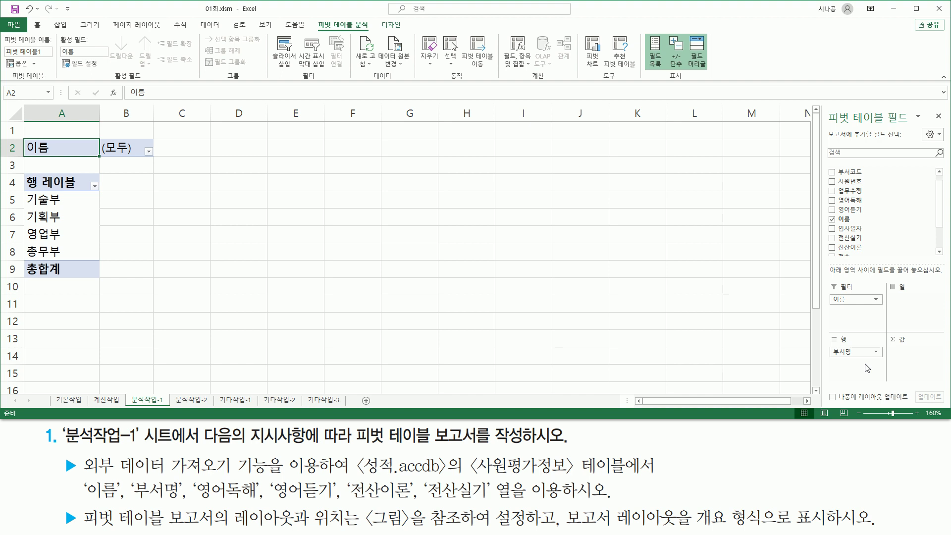
Add the 영어독해 and 영어듣기 fields to the pivot table's values area
scroll(888, 224, down, 2)
scroll(891, 218, up, 2)
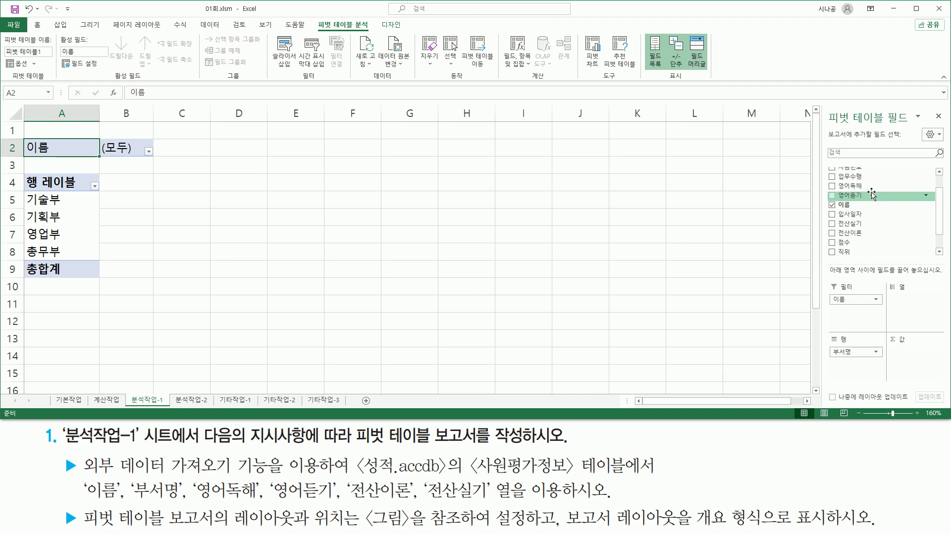
drag(853, 188, 920, 354)
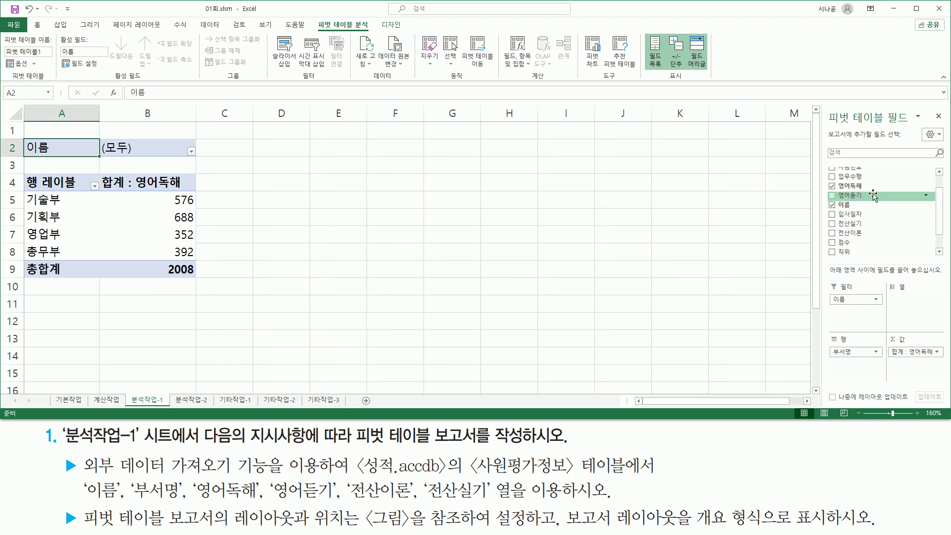
mouse_move(873, 195)
mouse_down()
mouse_move(892, 211)
mouse_move(915, 311)
mouse_move(921, 367)
mouse_move(889, 343)
mouse_move(906, 384)
mouse_move(931, 369)
mouse_move(917, 355)
mouse_move(913, 364)
mouse_move(891, 312)
mouse_move(947, 307)
mouse_move(943, 298)
mouse_up()
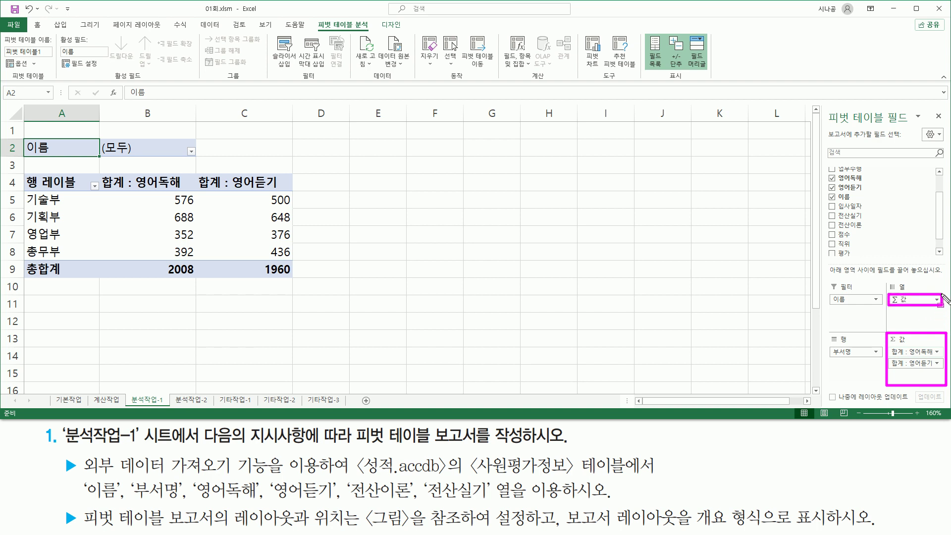
Add the 전산이론 and 전산실기 fields to the pivot table's values area, below 영어독해 and 영어듣기
drag(943, 297, 906, 281)
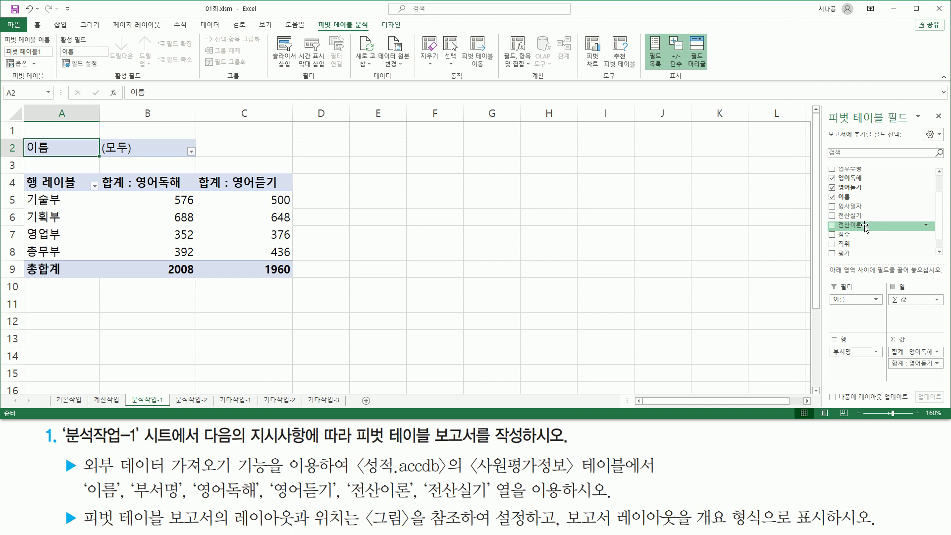
drag(864, 228, 927, 374)
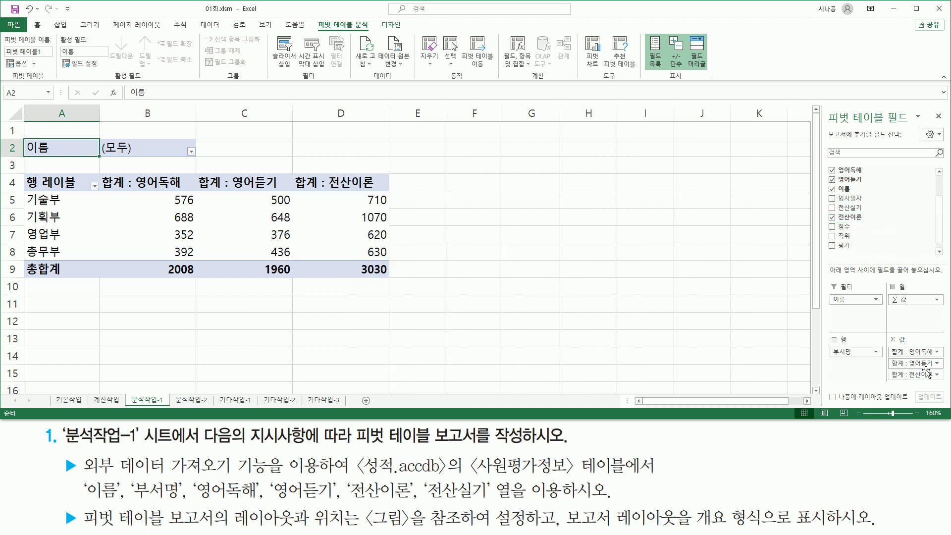
drag(855, 208, 917, 384)
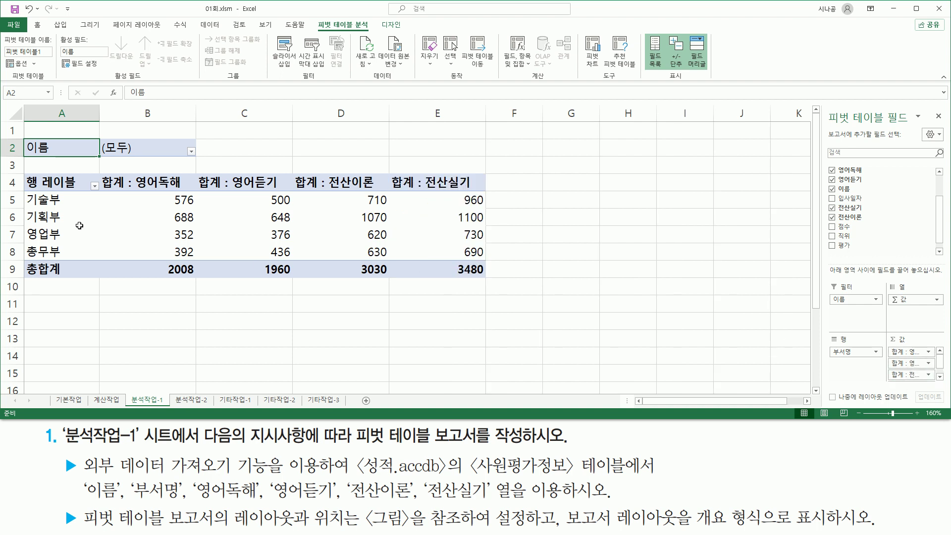
mouse_move(24, 134)
mouse_down()
mouse_move(295, 278)
mouse_move(502, 282)
mouse_move(490, 281)
mouse_up()
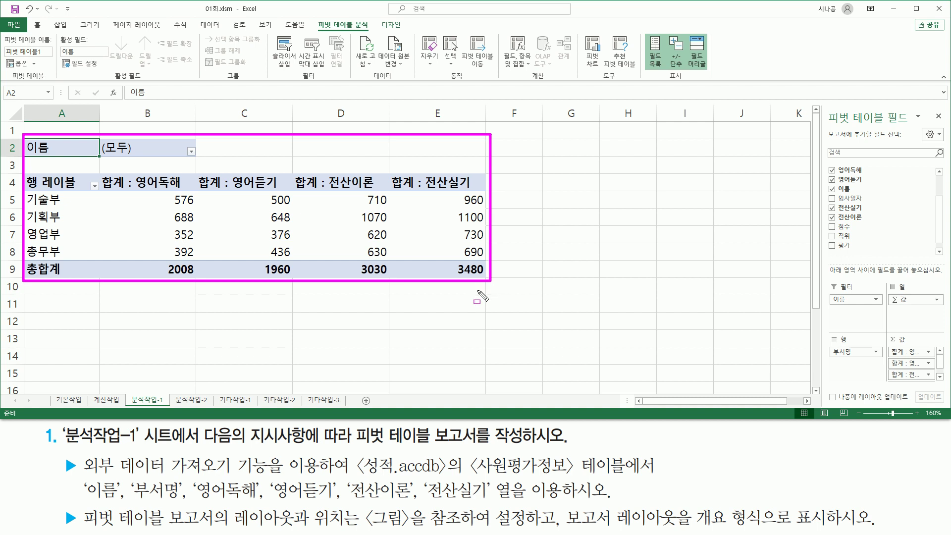
mouse_move(565, 505)
mouse_down()
mouse_move(690, 532)
mouse_move(821, 526)
mouse_up()
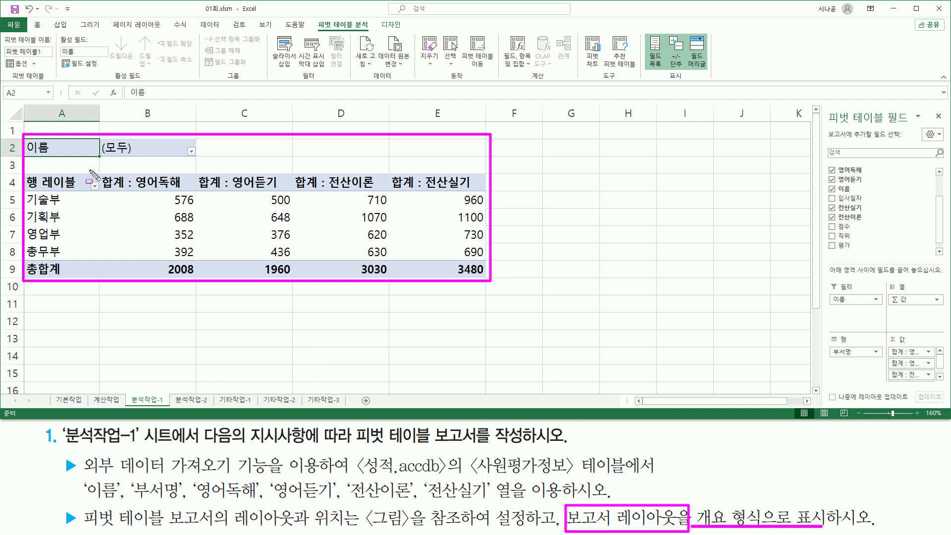
key(Escape)
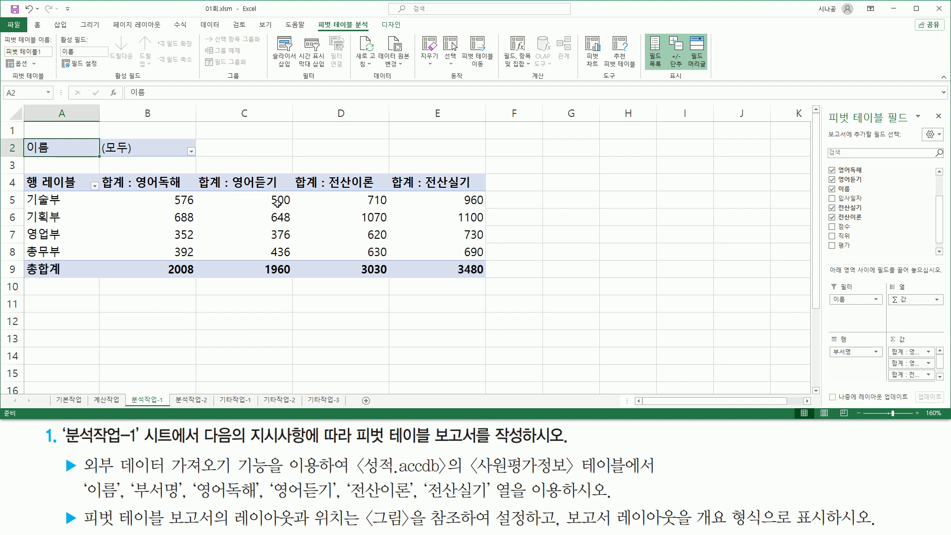
Set the pivot table's report layout to outline form (개요 형식으로 표시)
click(239, 211)
click(331, 212)
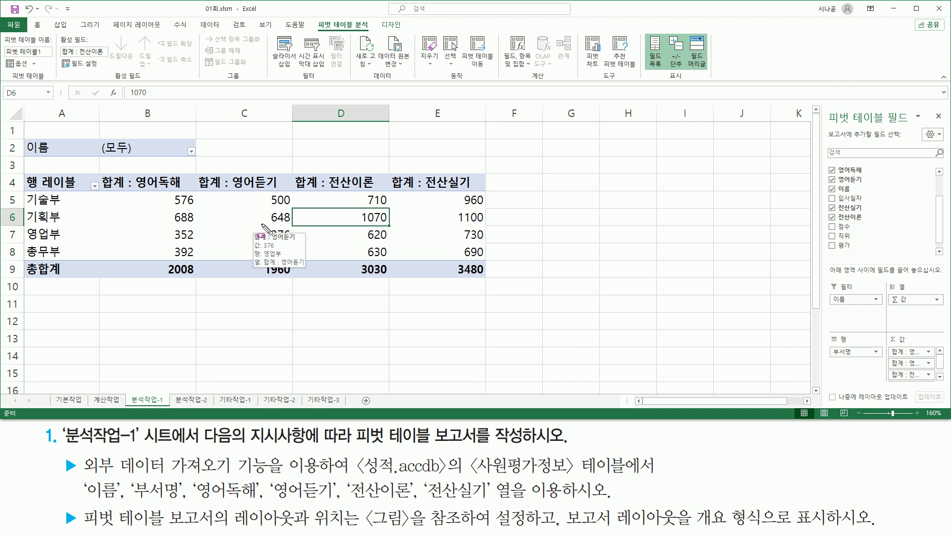
click(393, 27)
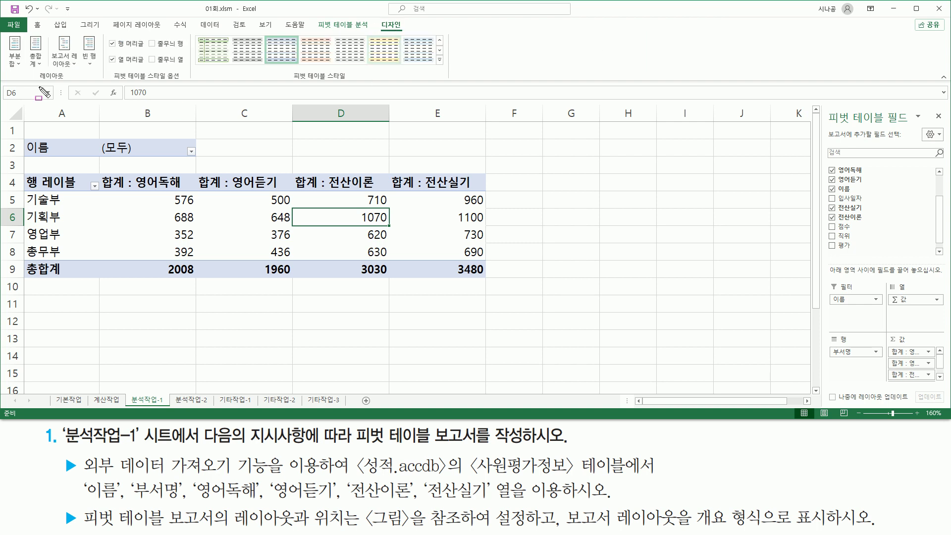
drag(29, 79, 71, 80)
drag(49, 34, 81, 71)
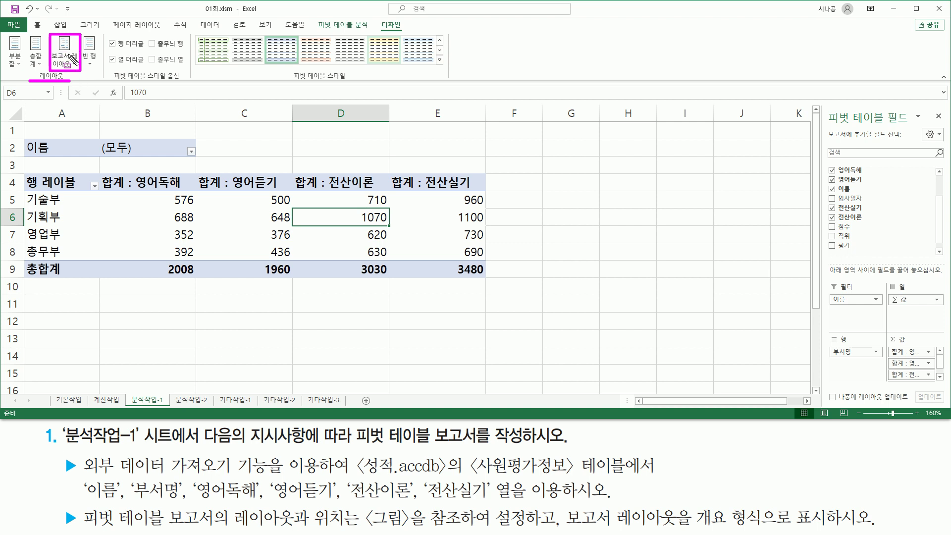
key(Escape)
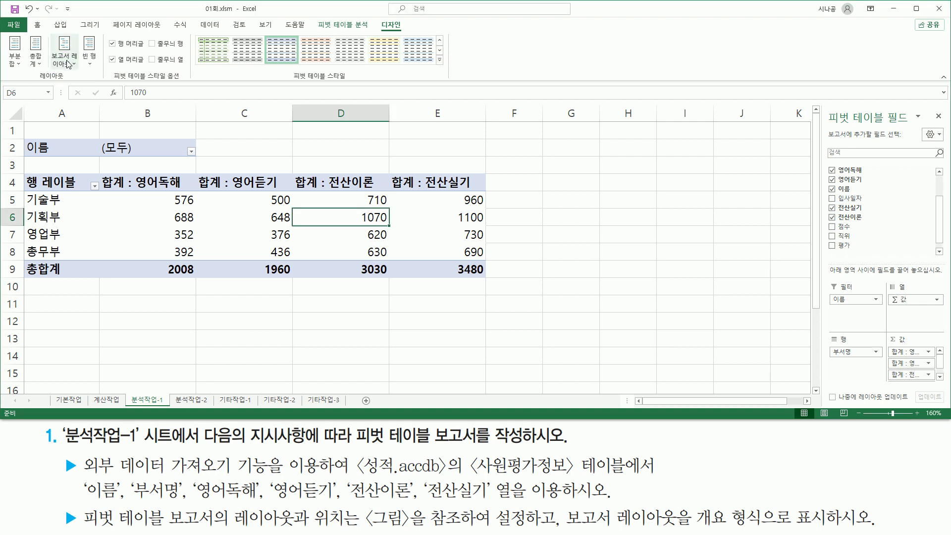
click(68, 63)
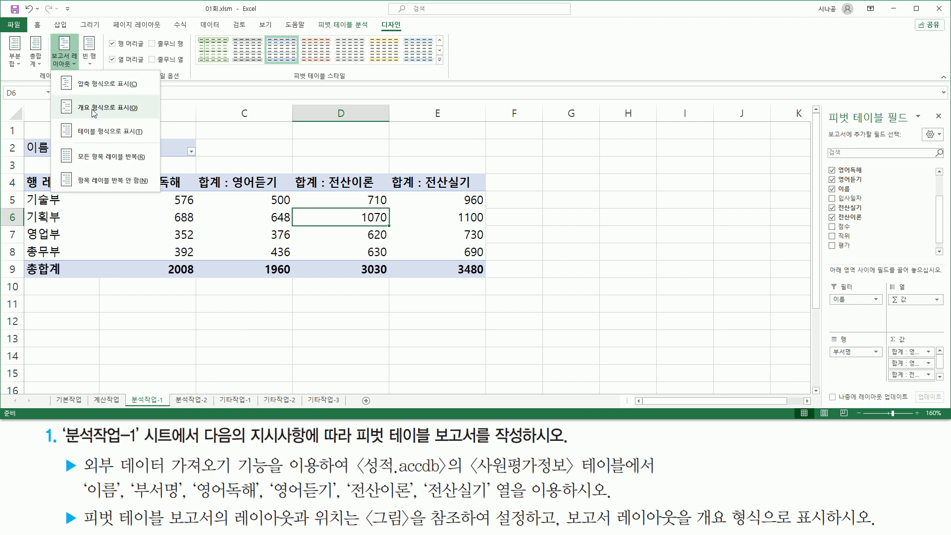
click(66, 109)
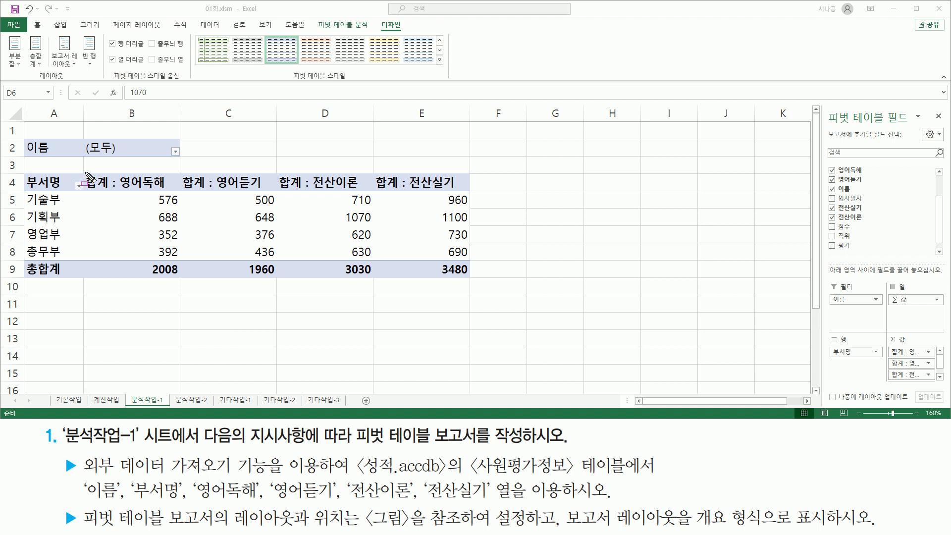
mouse_move(85, 172)
mouse_down()
mouse_move(164, 193)
mouse_move(468, 193)
mouse_up()
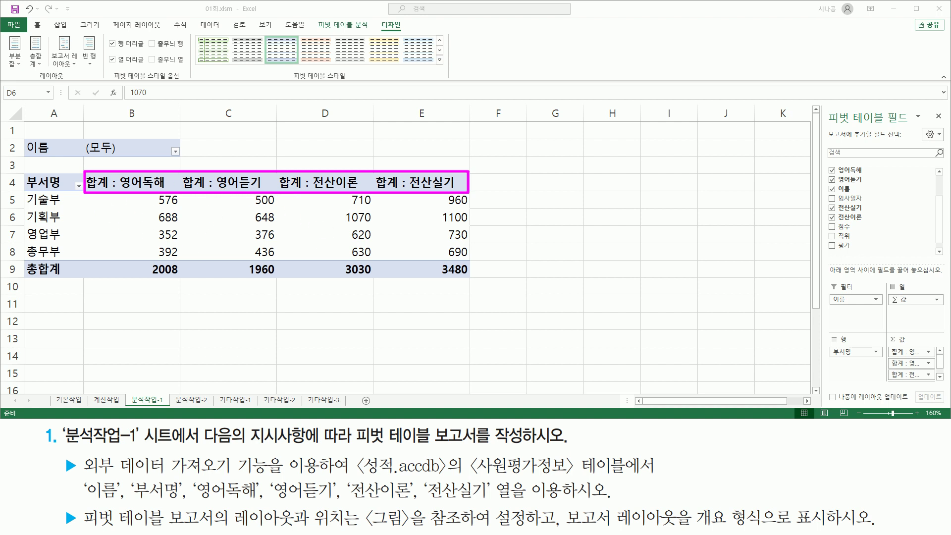
mouse_move(92, 163)
mouse_down()
mouse_move(97, 173)
mouse_move(114, 159)
mouse_up()
mouse_move(189, 163)
mouse_down()
mouse_move(194, 174)
mouse_move(211, 159)
mouse_up()
drag(279, 162, 285, 173)
drag(285, 173, 292, 159)
drag(384, 163, 390, 174)
drag(390, 173, 400, 154)
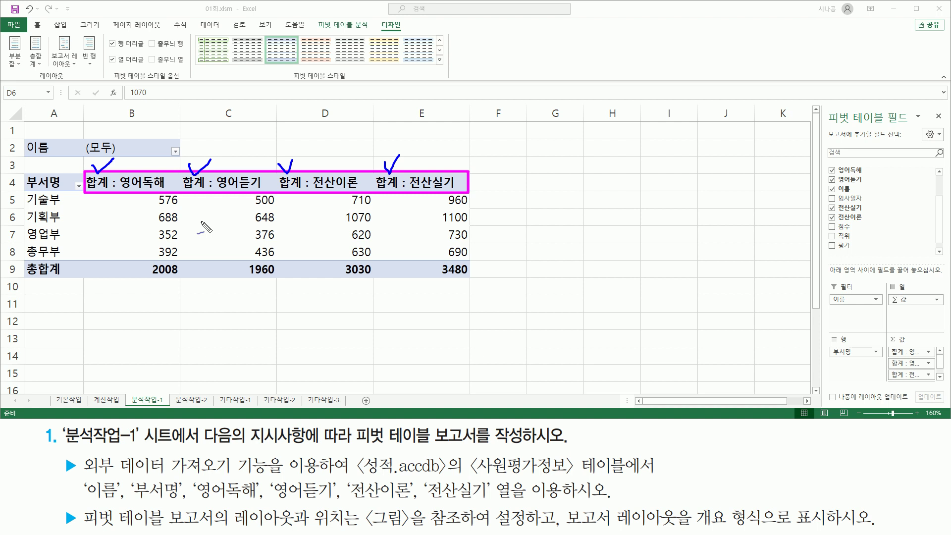
key(Escape)
Summarize the pivot table's 영어독해 values by average (평균) instead of sum
mouse_move(118, 190)
mouse_down()
mouse_move(139, 173)
mouse_move(169, 172)
mouse_move(182, 262)
mouse_up()
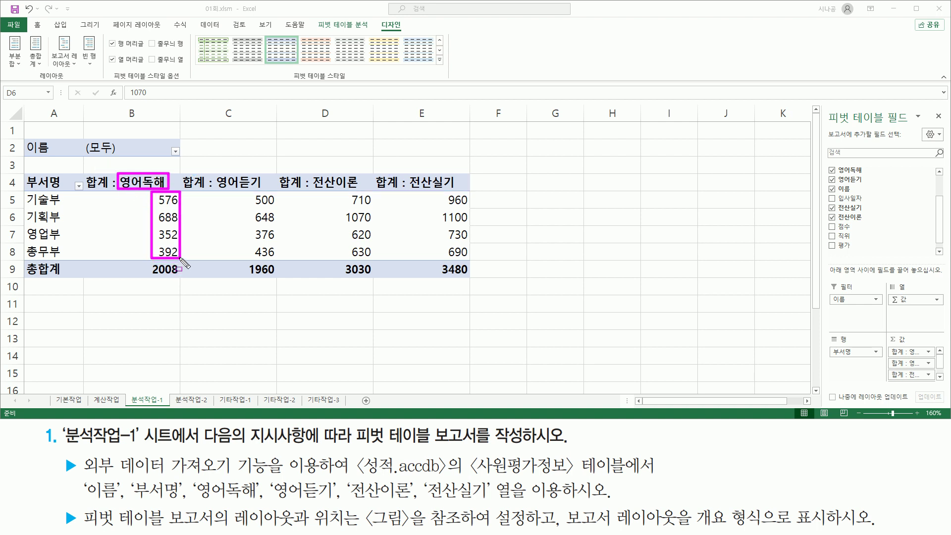
key(Escape)
click(141, 202)
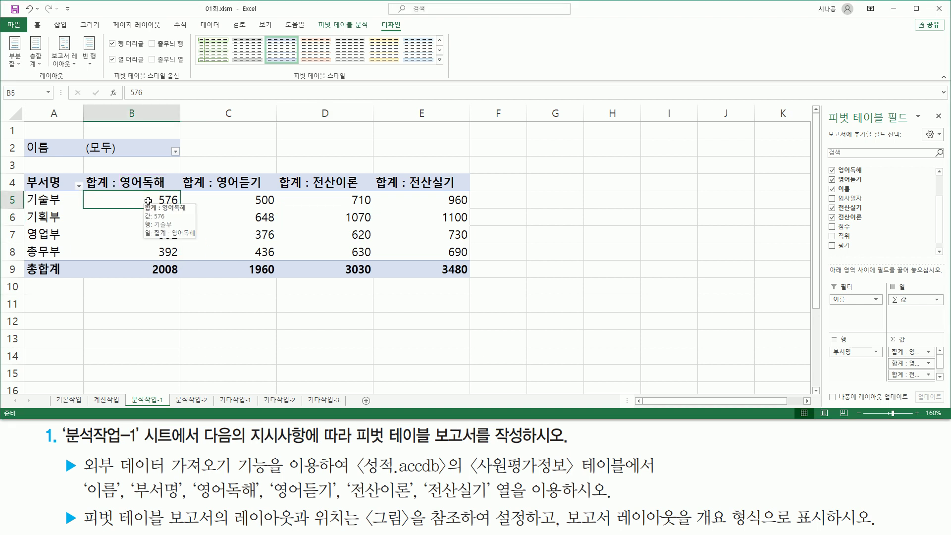
right_click(149, 201)
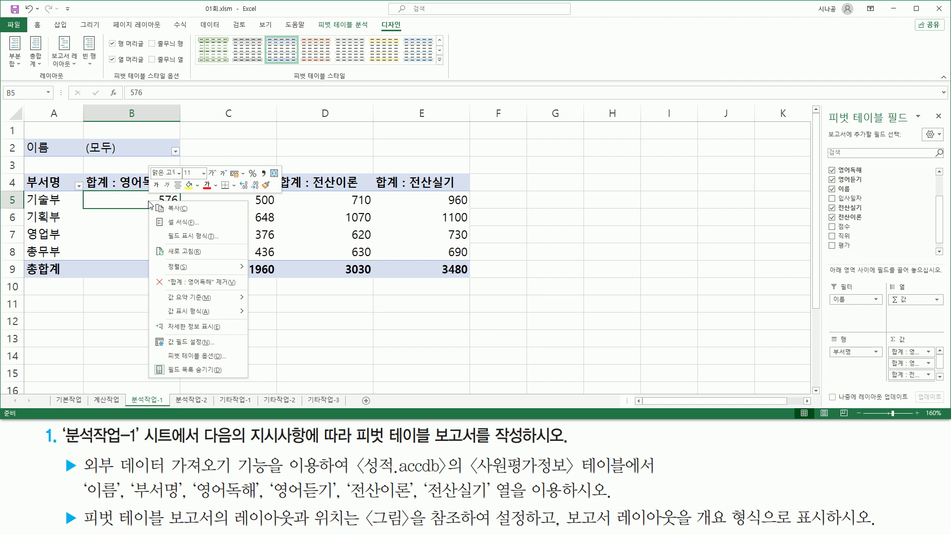
mouse_move(186, 299)
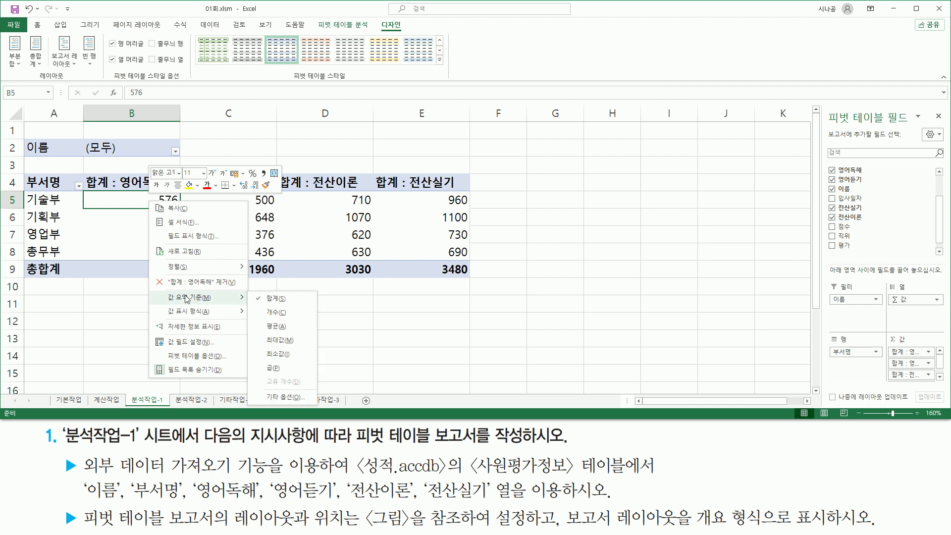
click(271, 326)
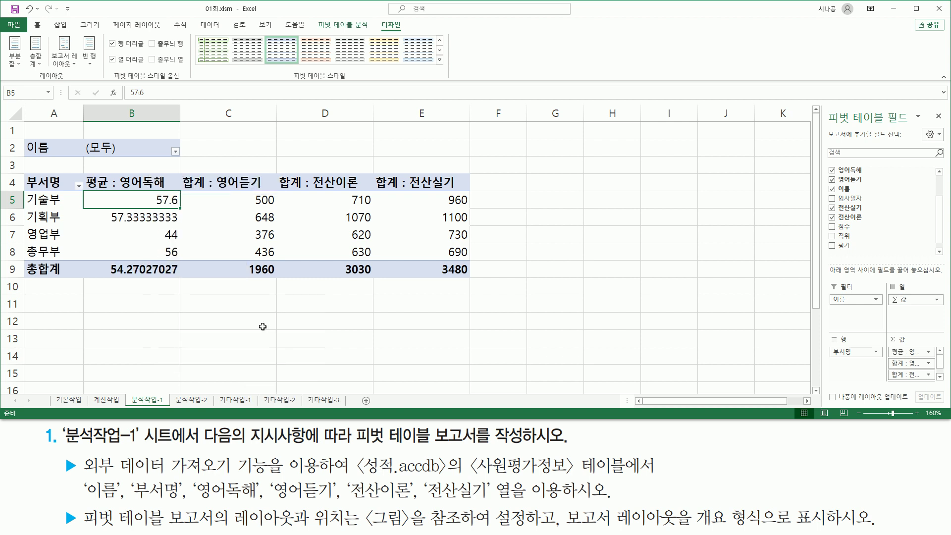
Change the summary function of the 영어듣기 value field to average (평균)
mouse_move(85, 170)
mouse_down()
mouse_move(155, 190)
mouse_move(275, 193)
mouse_up()
key(Escape)
click(254, 201)
click(251, 218)
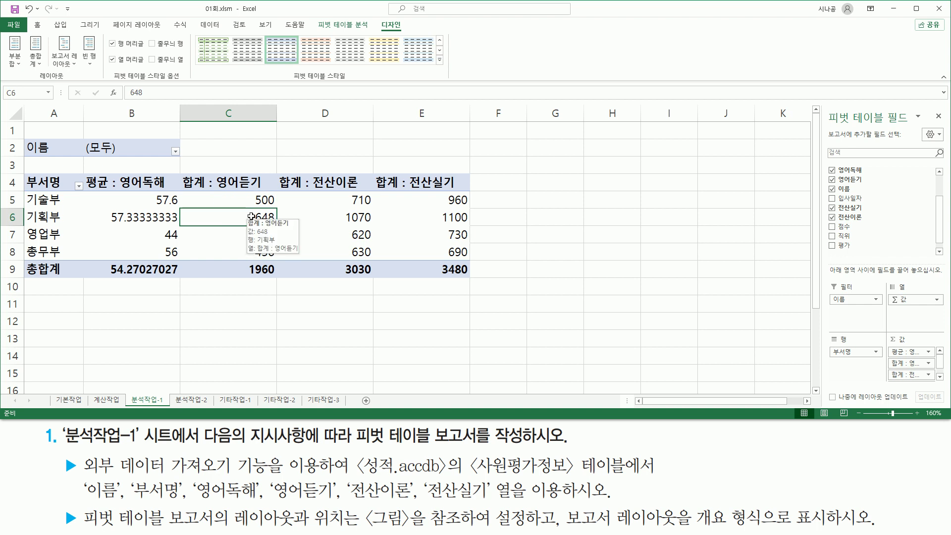
right_click(252, 219)
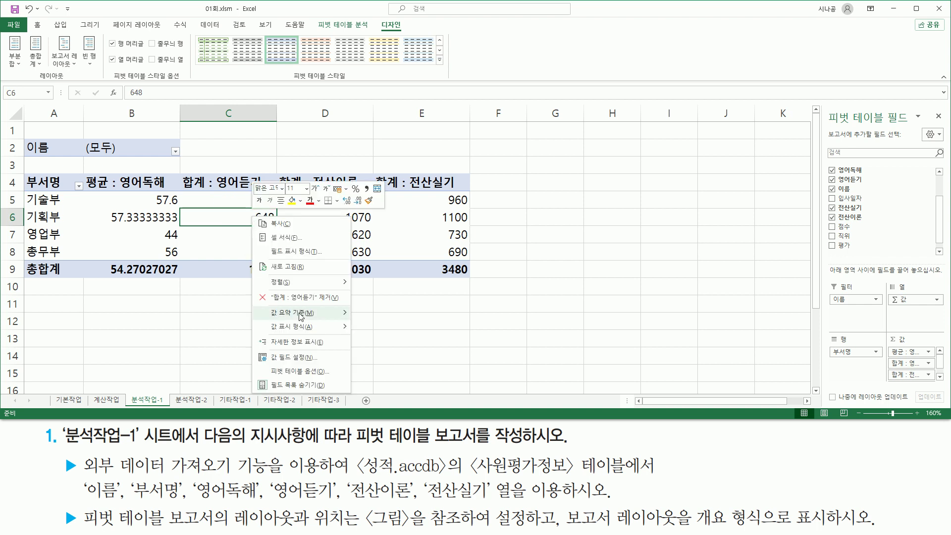
mouse_move(300, 313)
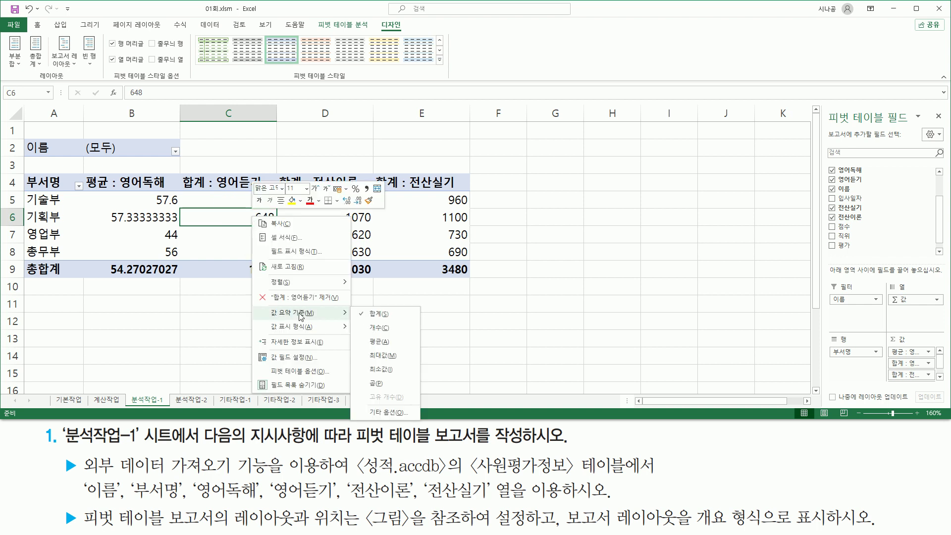
click(389, 343)
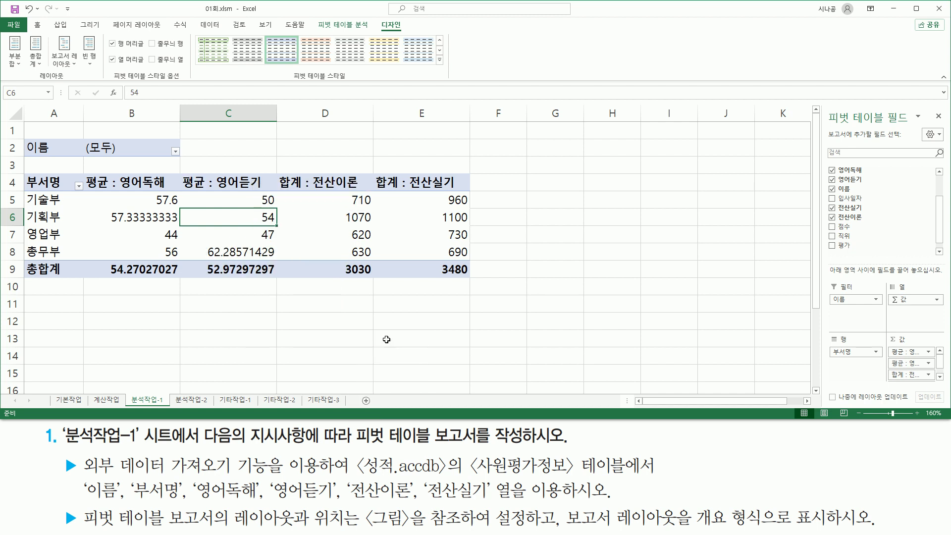
Change the summary function of the 전산이론 value field to average (평균)
drag(338, 189, 370, 261)
click(354, 221)
click(349, 200)
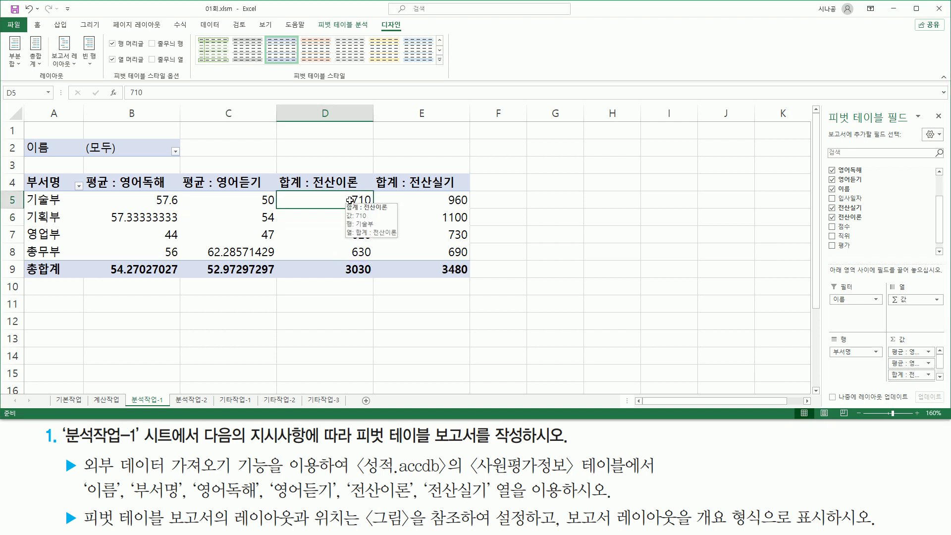
right_click(350, 201)
mouse_move(389, 299)
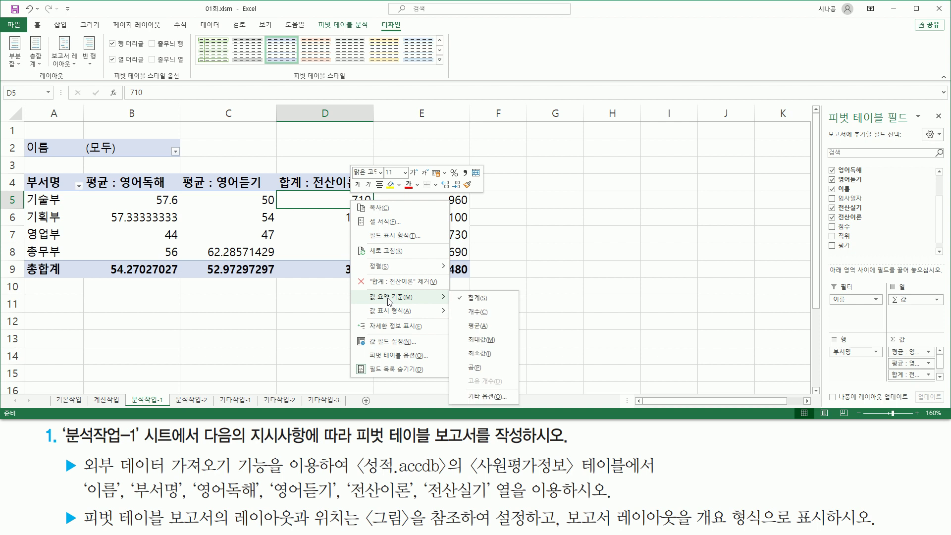
click(490, 327)
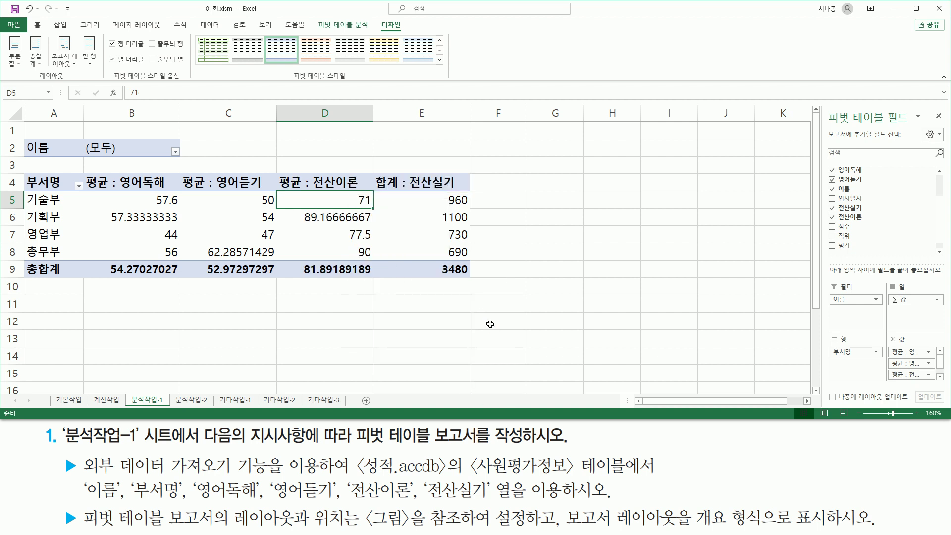
Change the summary function of the 전산실기 value field to average (평균)
drag(441, 188, 470, 258)
key(Escape)
click(434, 214)
right_click(429, 214)
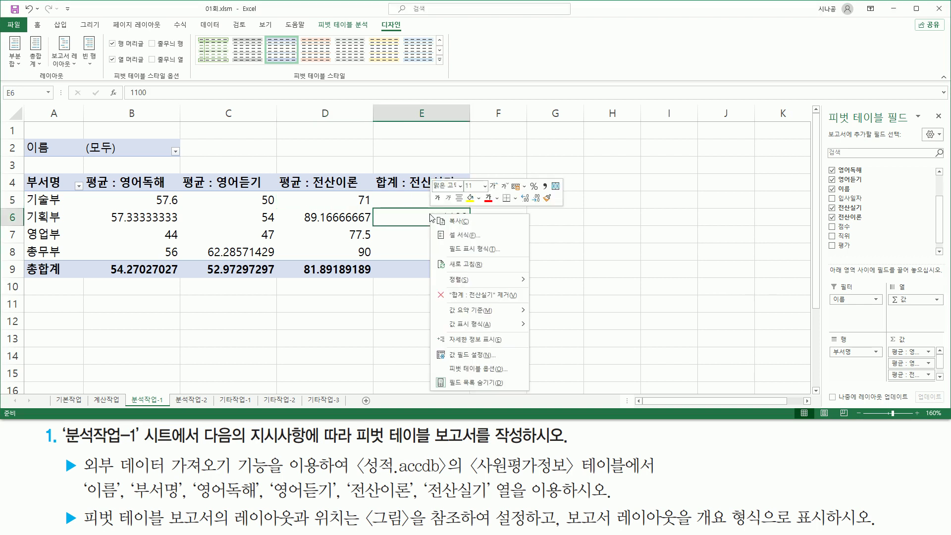
mouse_move(462, 312)
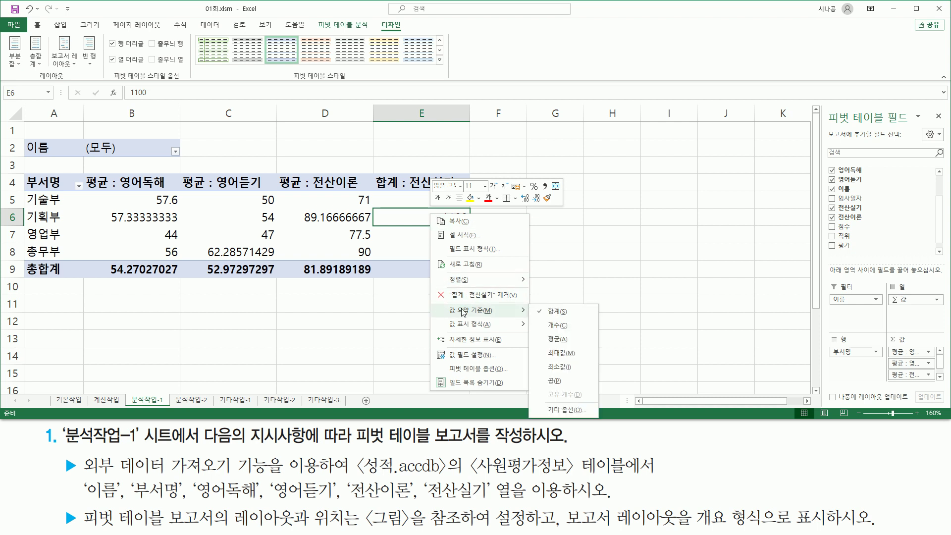
click(554, 340)
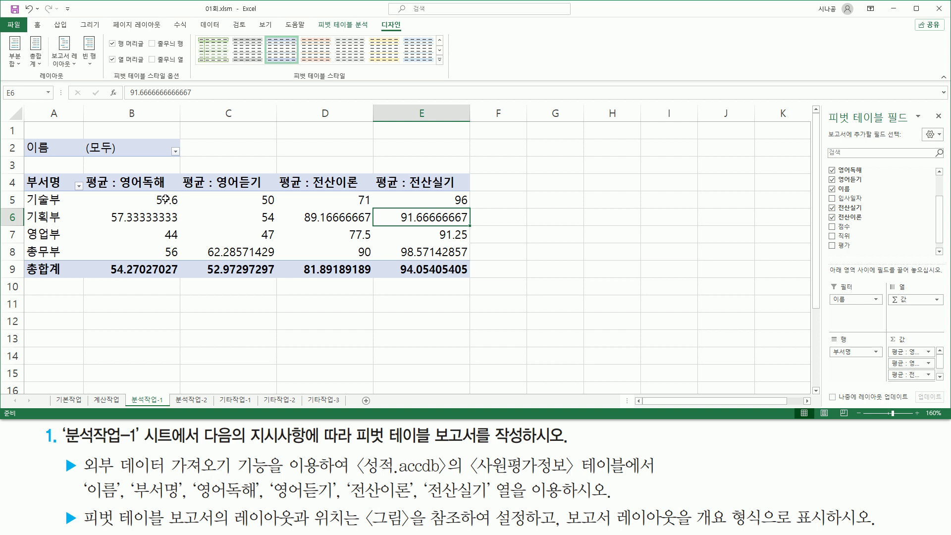
mouse_move(82, 169)
mouse_down()
mouse_move(389, 198)
mouse_move(473, 193)
mouse_up()
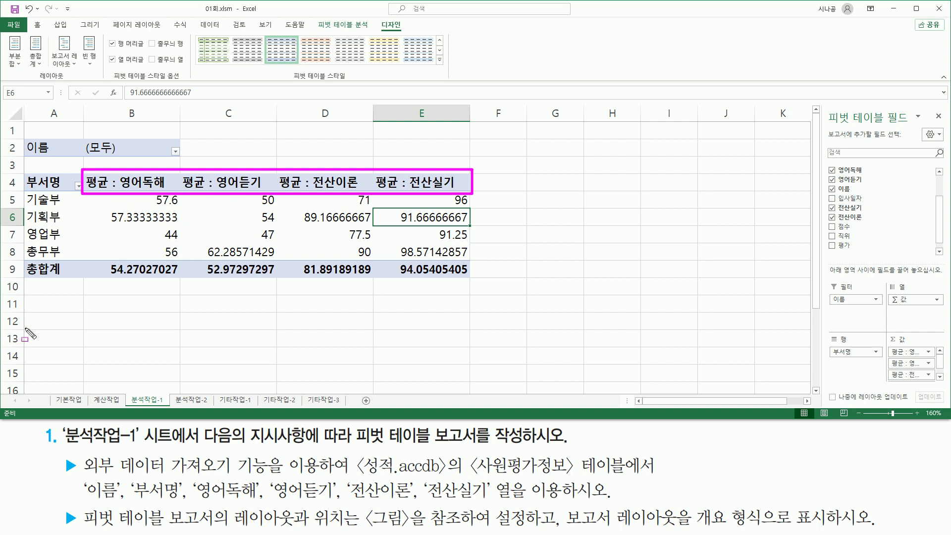
key(Escape)
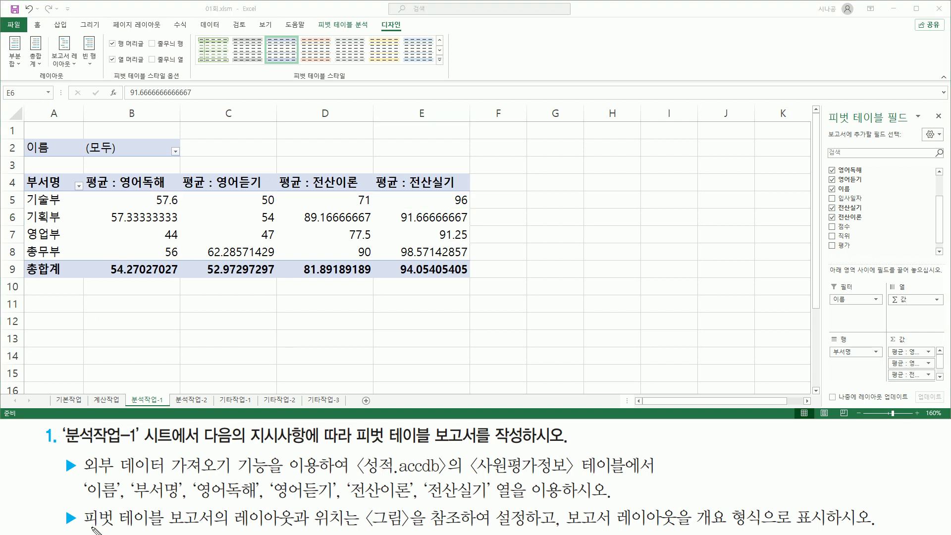
mouse_move(240, 513)
mouse_down()
mouse_move(233, 525)
mouse_move(353, 529)
mouse_up()
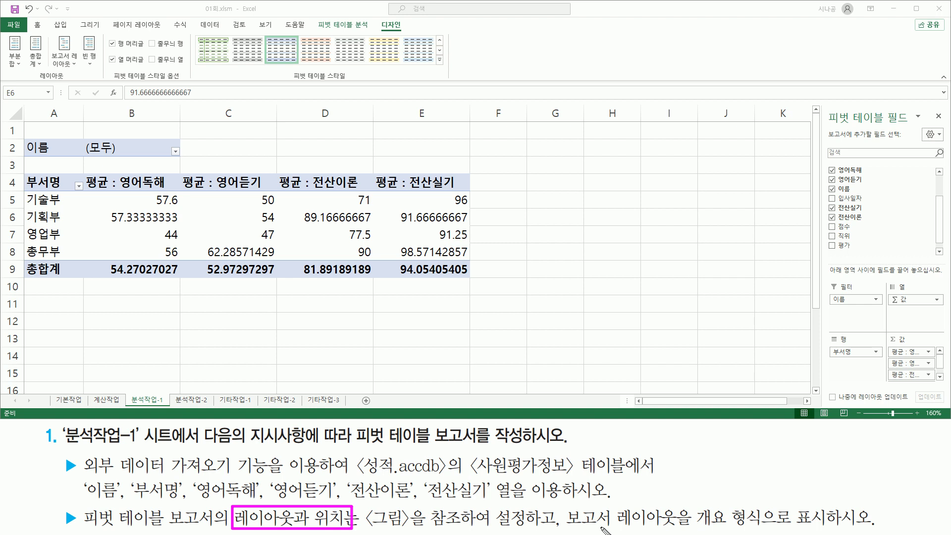
drag(569, 529, 881, 530)
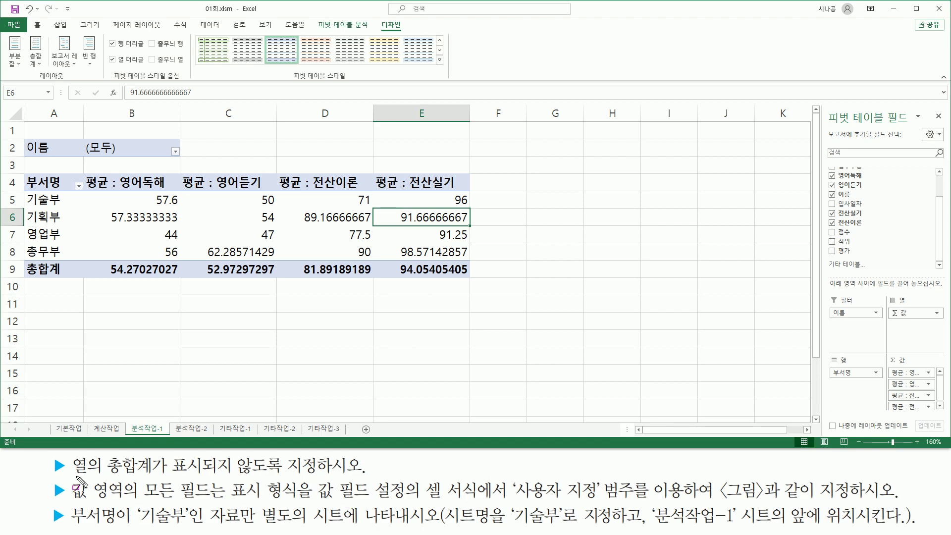
drag(74, 477, 319, 476)
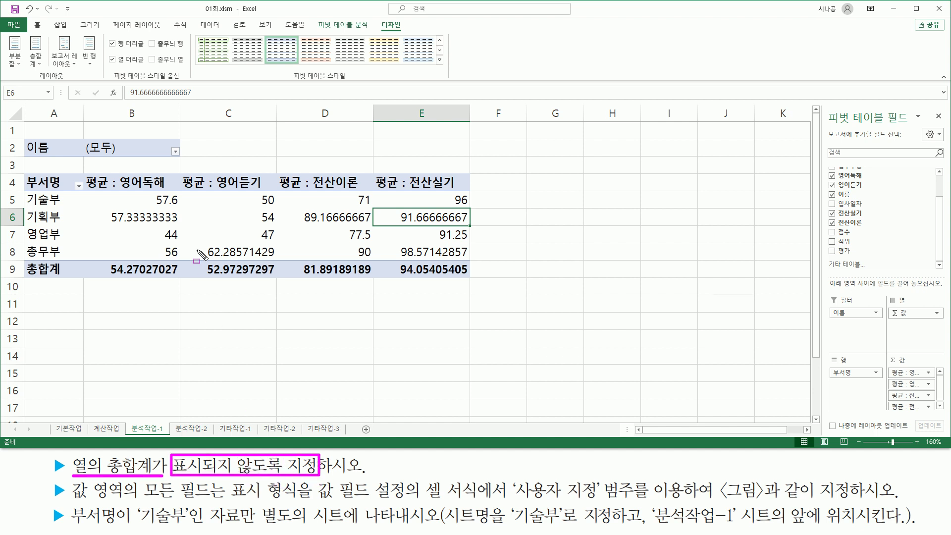
key(Escape)
click(243, 206)
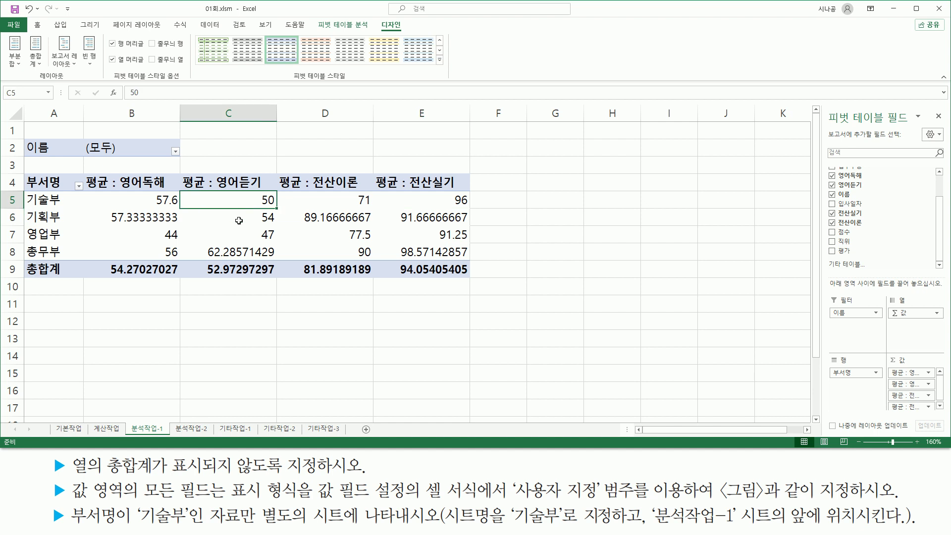
drag(377, 15, 408, 33)
drag(33, 79, 81, 79)
mouse_move(28, 35)
mouse_down()
mouse_move(29, 70)
mouse_move(48, 73)
mouse_up()
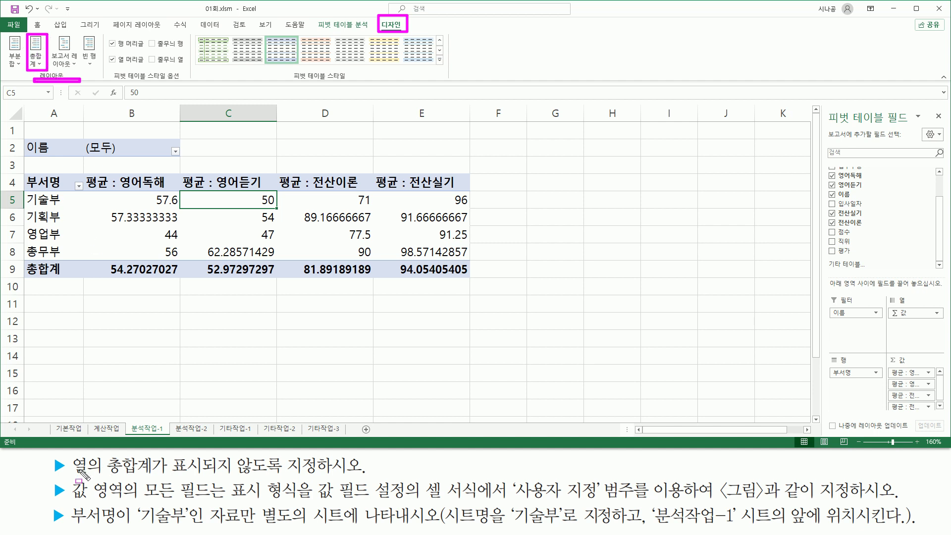
drag(105, 456, 151, 457)
drag(70, 474, 314, 476)
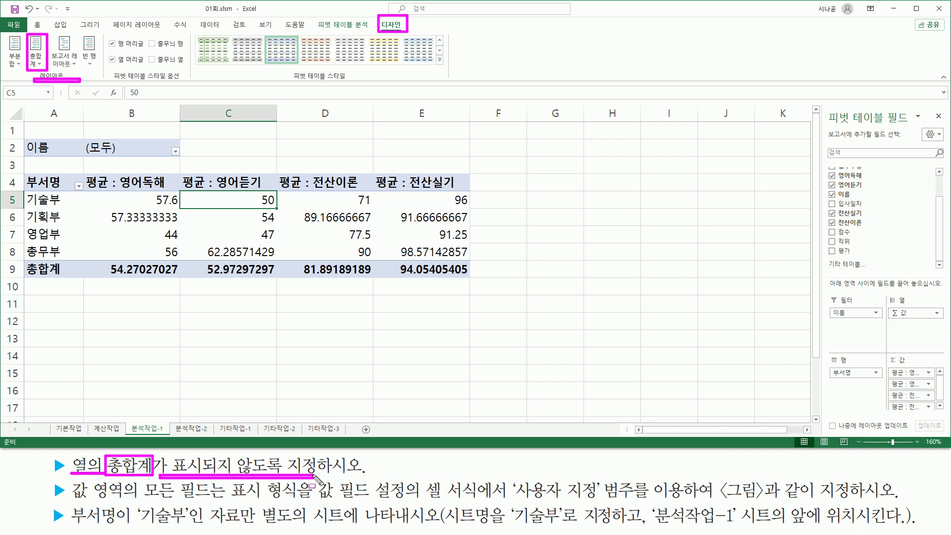
key(Escape)
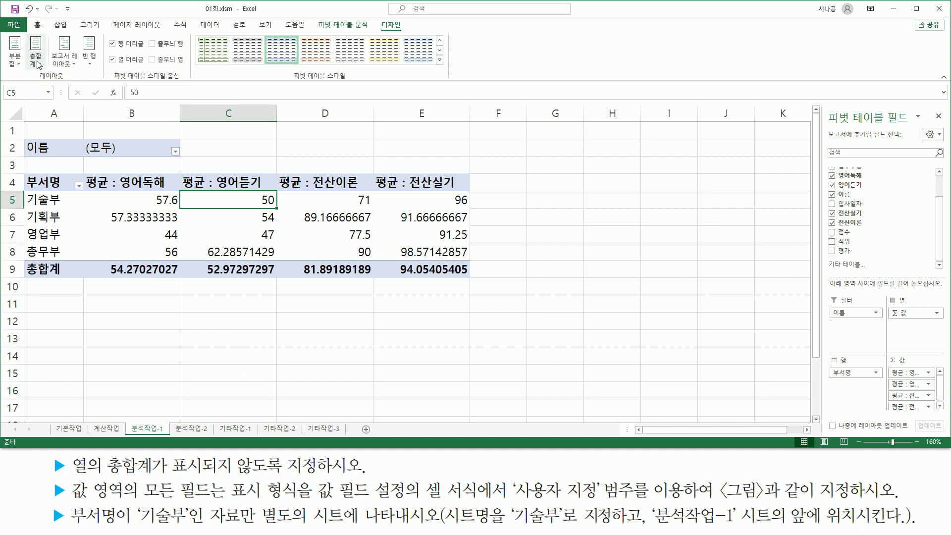
Set the pivot table's grand totals to rows only (행의 총합계만 설정), hiding the column grand totals
click(37, 63)
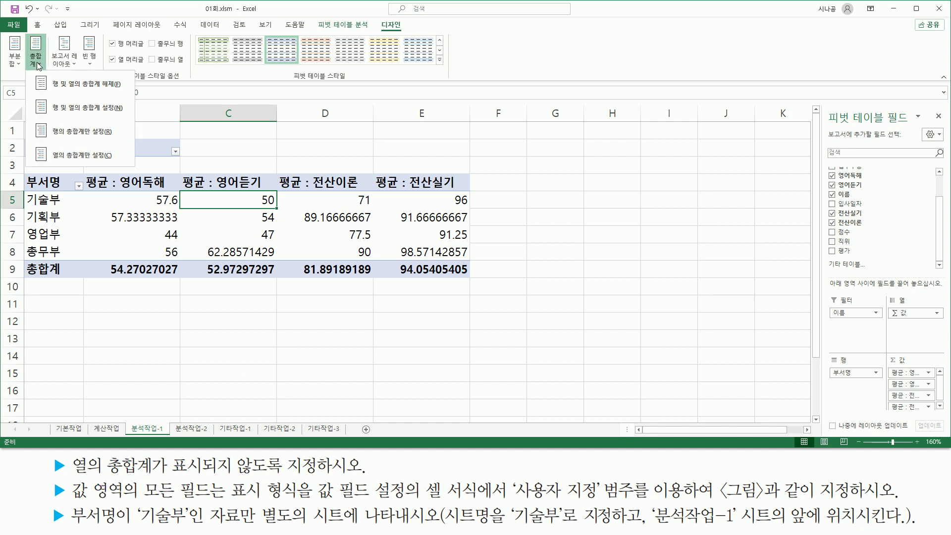
click(78, 133)
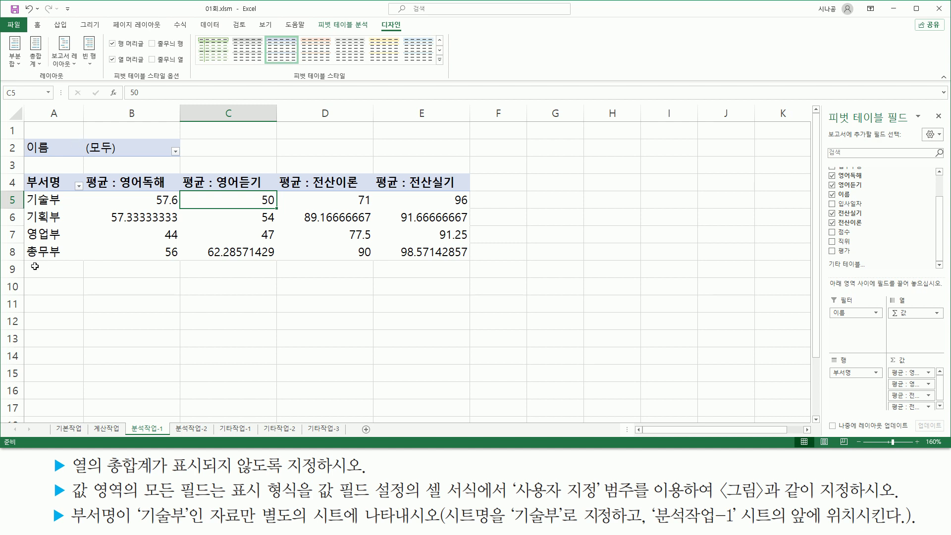
mouse_move(25, 263)
mouse_down()
mouse_move(77, 279)
mouse_move(468, 281)
mouse_up()
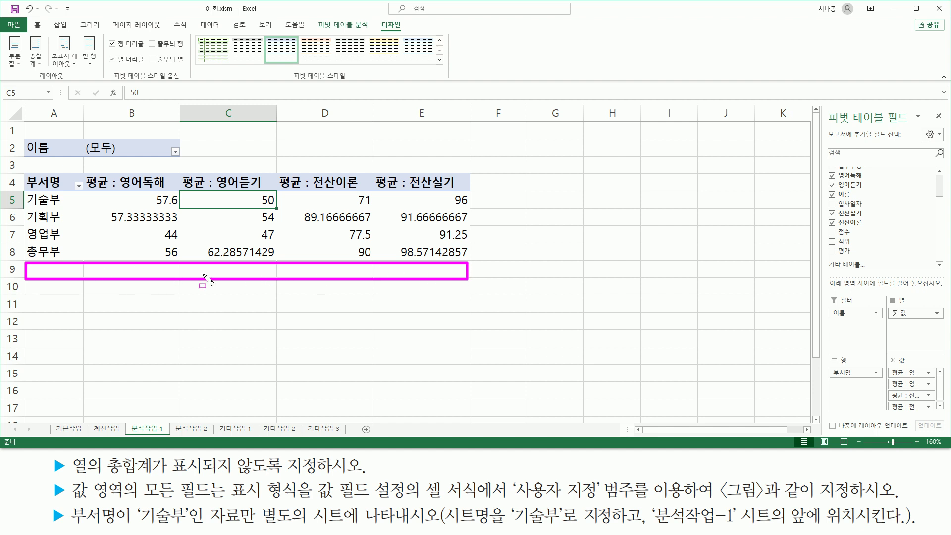
key(Escape)
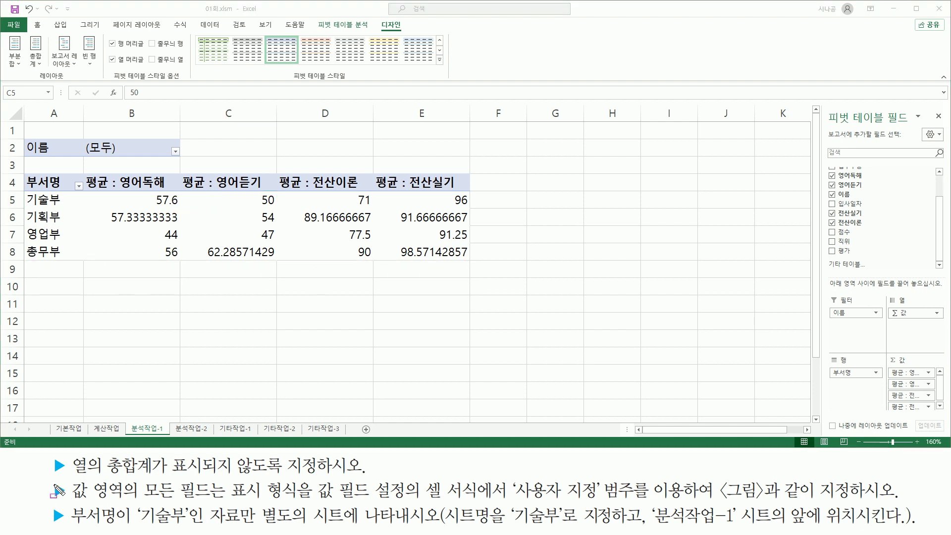
mouse_move(70, 501)
mouse_down()
mouse_move(140, 501)
mouse_move(143, 478)
mouse_move(229, 501)
mouse_move(600, 498)
mouse_up()
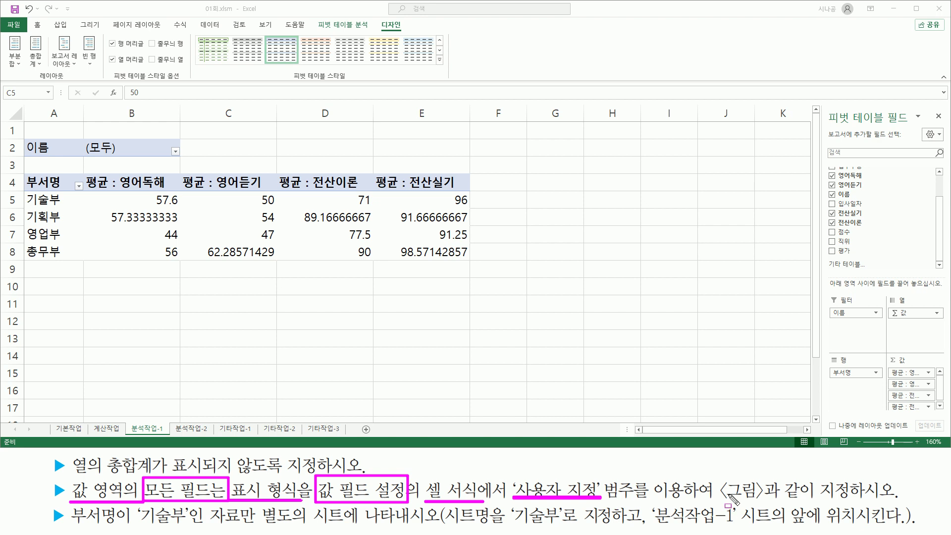
drag(717, 478, 902, 502)
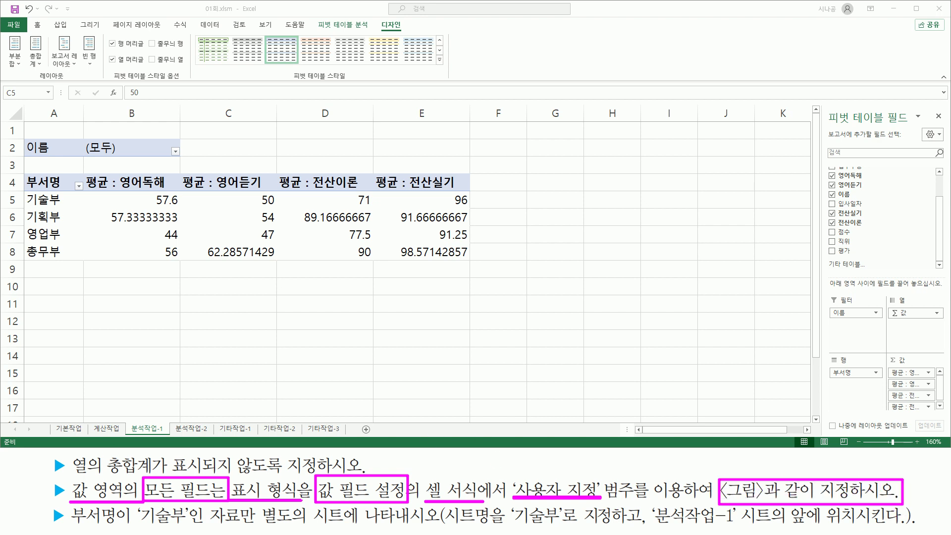
key(Right)
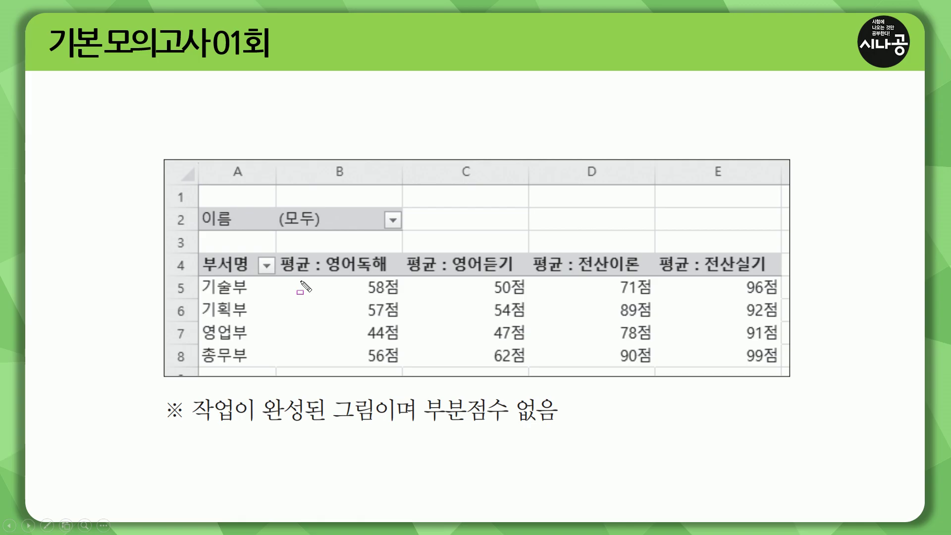
mouse_move(281, 275)
mouse_down()
mouse_move(339, 339)
mouse_move(703, 362)
mouse_move(795, 378)
mouse_move(785, 368)
mouse_up()
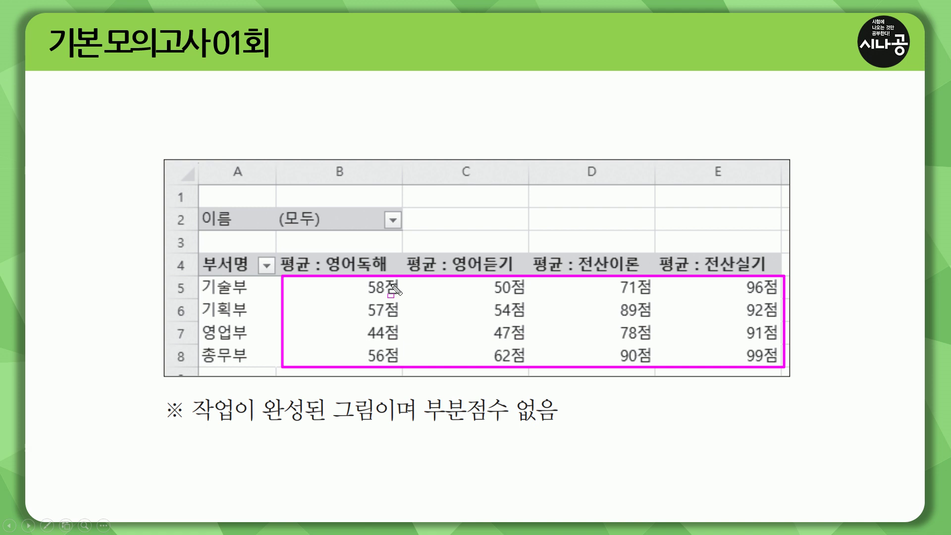
mouse_move(390, 277)
mouse_down()
mouse_move(390, 352)
mouse_move(397, 277)
mouse_up()
mouse_move(515, 278)
mouse_down()
mouse_move(517, 365)
mouse_move(524, 277)
mouse_up()
mouse_move(640, 276)
mouse_down()
mouse_move(641, 317)
mouse_move(653, 278)
mouse_up()
drag(762, 272, 777, 369)
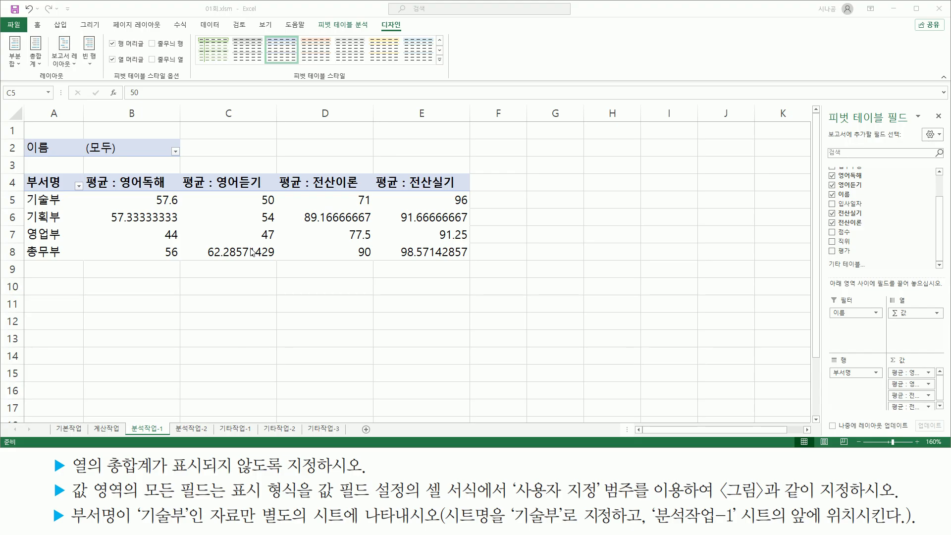
Apply the custom (사용자 지정) number format #"점" to the 영어독해 average field through its value field settings
click(87, 194)
mouse_move(88, 196)
mouse_down()
mouse_move(254, 261)
mouse_move(475, 268)
mouse_up()
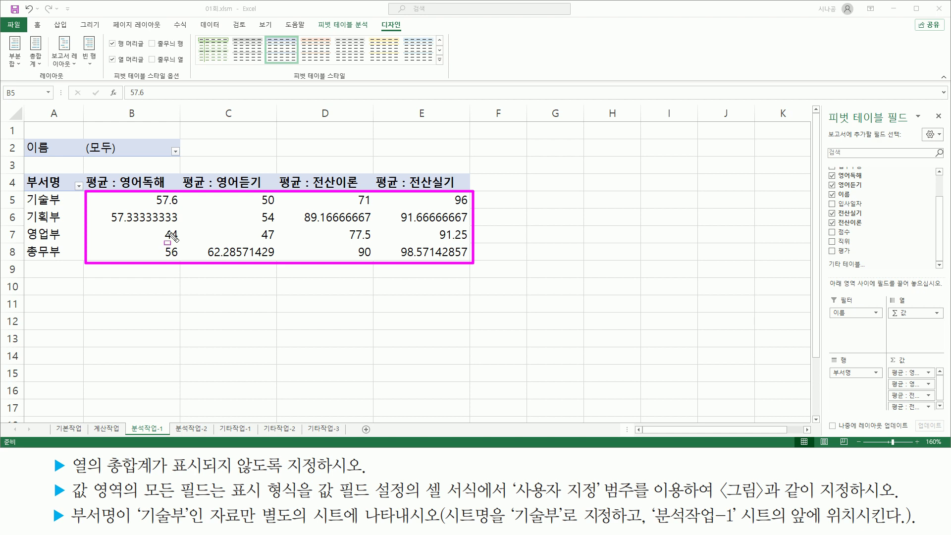
key(Escape)
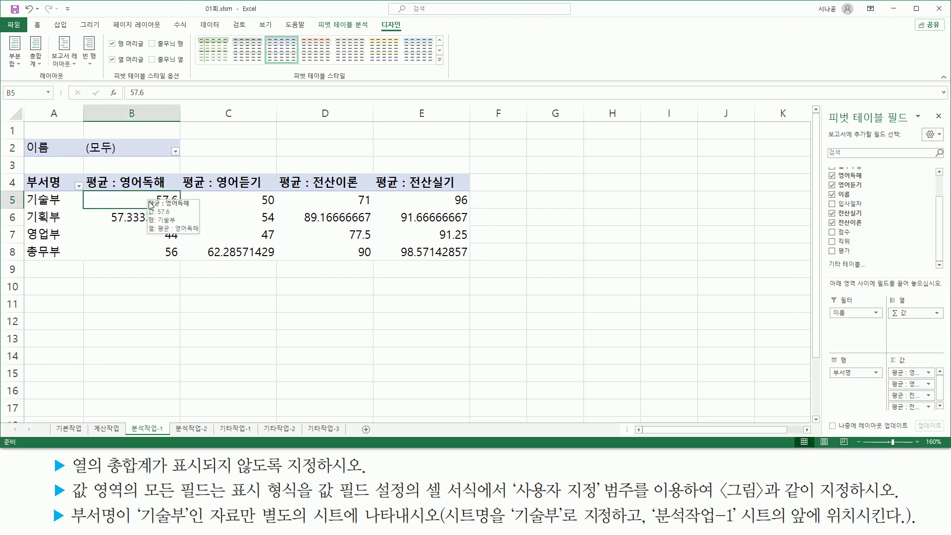
right_click(122, 204)
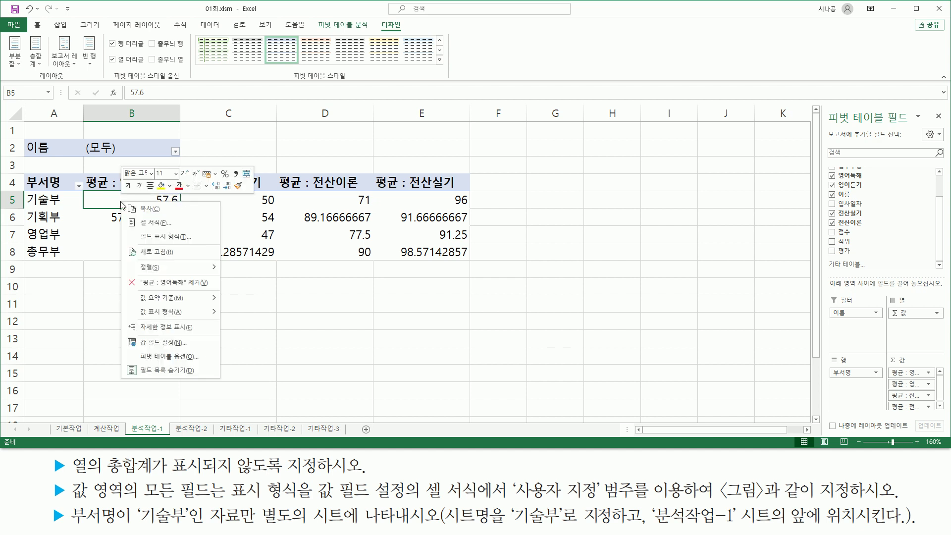
click(157, 345)
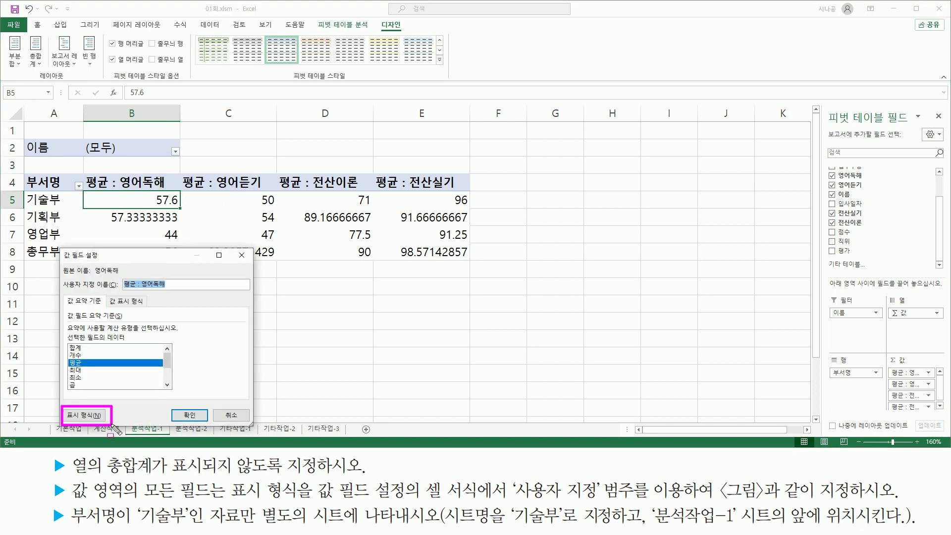
click(97, 417)
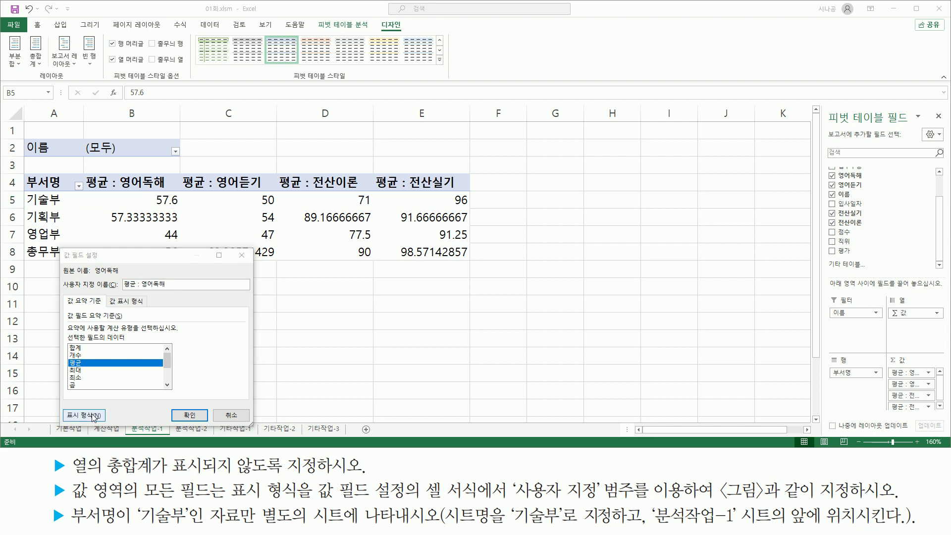
drag(163, 208, 422, 164)
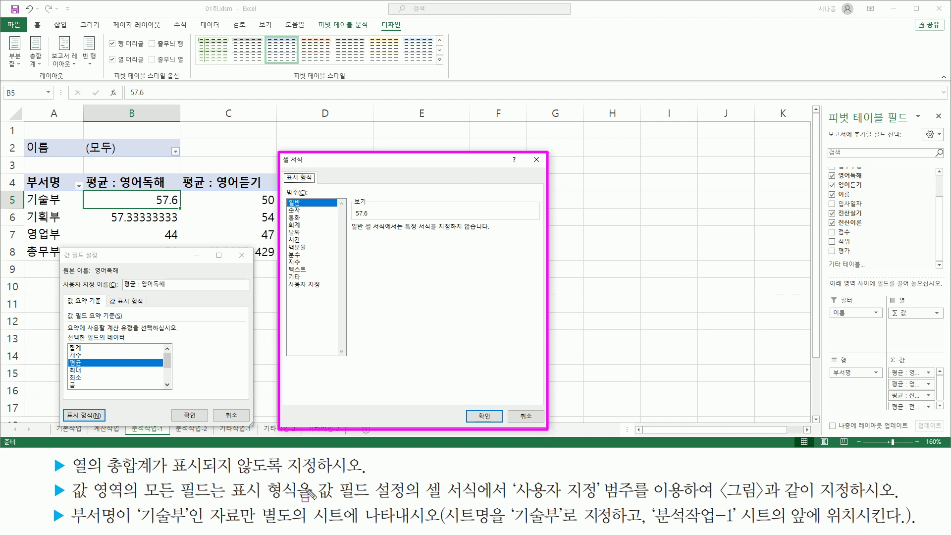
mouse_move(312, 478)
mouse_down()
mouse_move(395, 504)
mouse_move(488, 508)
mouse_up()
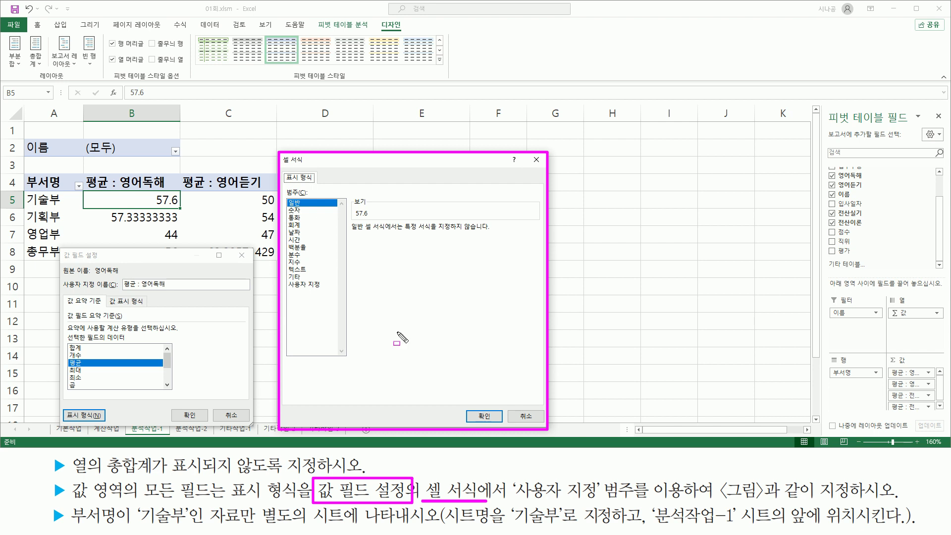
mouse_move(513, 475)
mouse_down()
mouse_move(524, 498)
mouse_move(591, 507)
mouse_move(691, 501)
mouse_up()
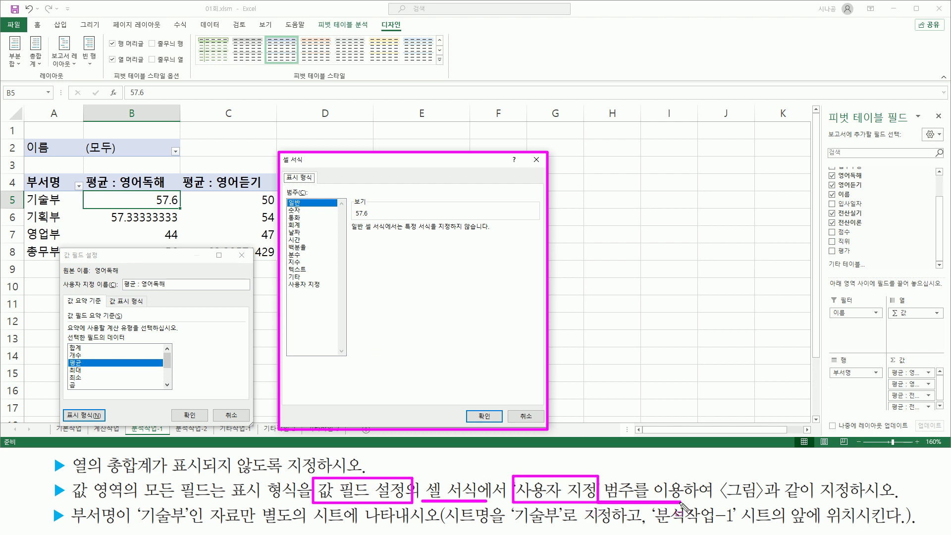
mouse_move(286, 190)
mouse_down()
mouse_move(313, 196)
mouse_move(311, 187)
mouse_up()
mouse_move(286, 283)
mouse_down()
mouse_move(338, 304)
mouse_move(327, 279)
mouse_up()
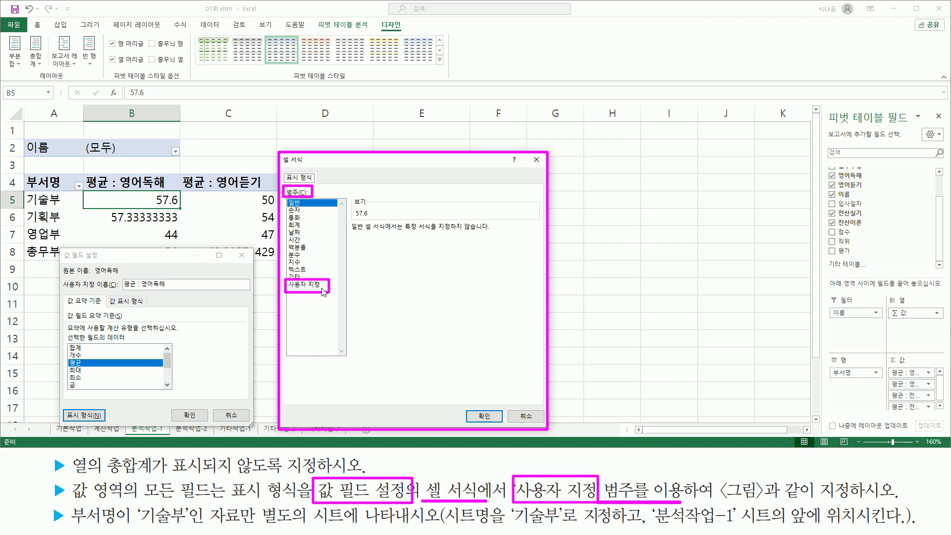
click(317, 288)
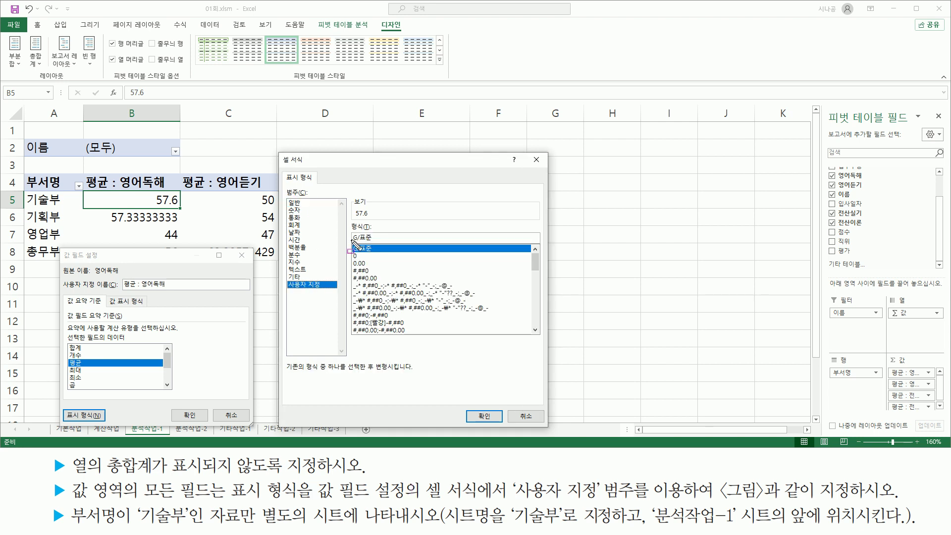
mouse_move(349, 229)
mouse_down()
mouse_move(389, 245)
mouse_move(321, 238)
mouse_up()
key(Escape)
key(BackSpace)
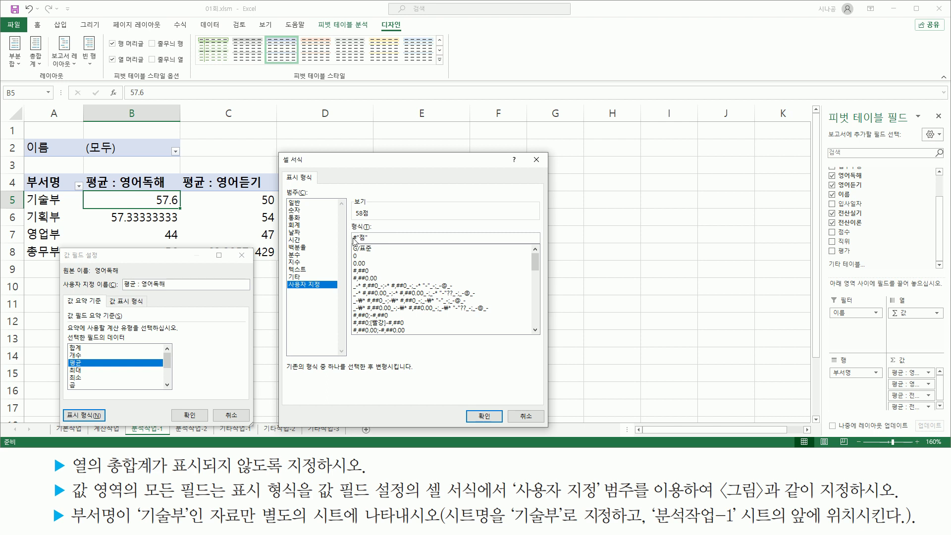
click(483, 415)
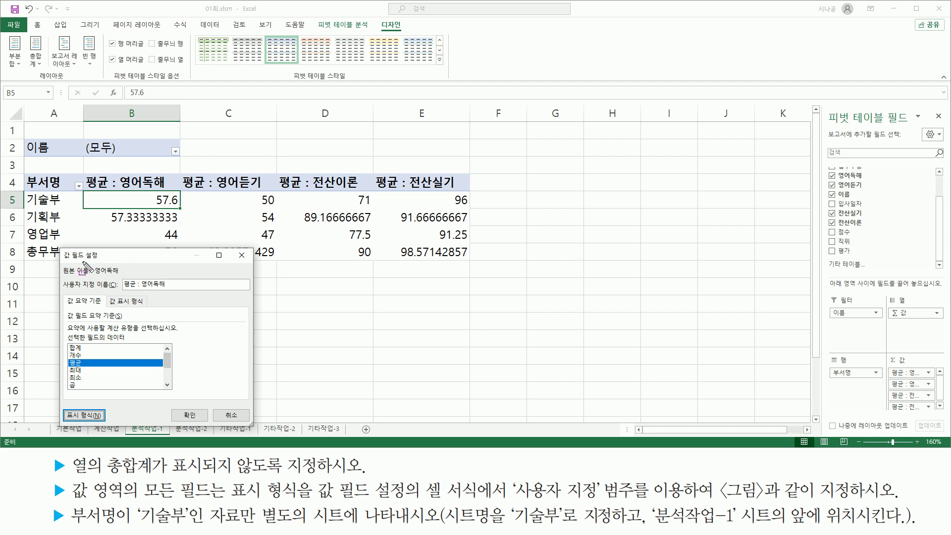
mouse_move(59, 246)
mouse_down()
mouse_move(110, 357)
mouse_move(253, 428)
mouse_up()
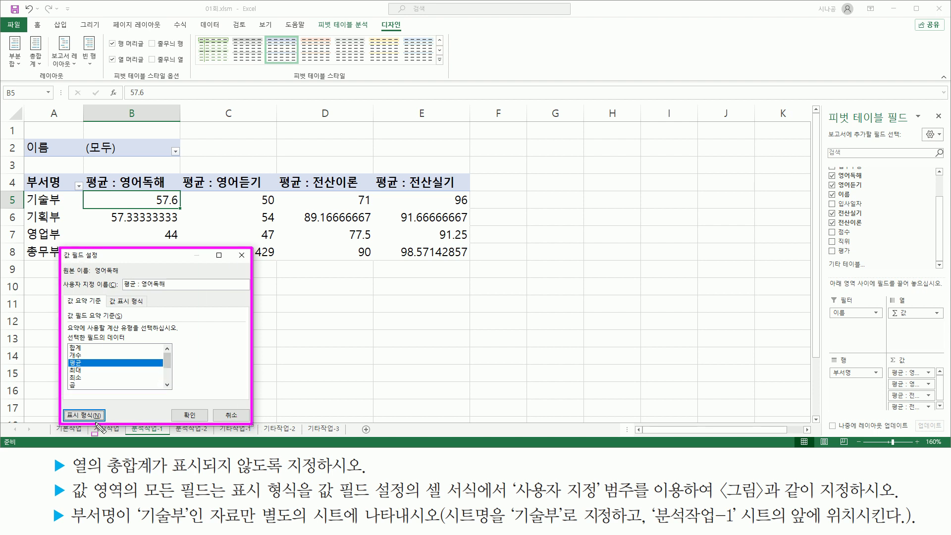
drag(62, 406, 109, 423)
key(Escape)
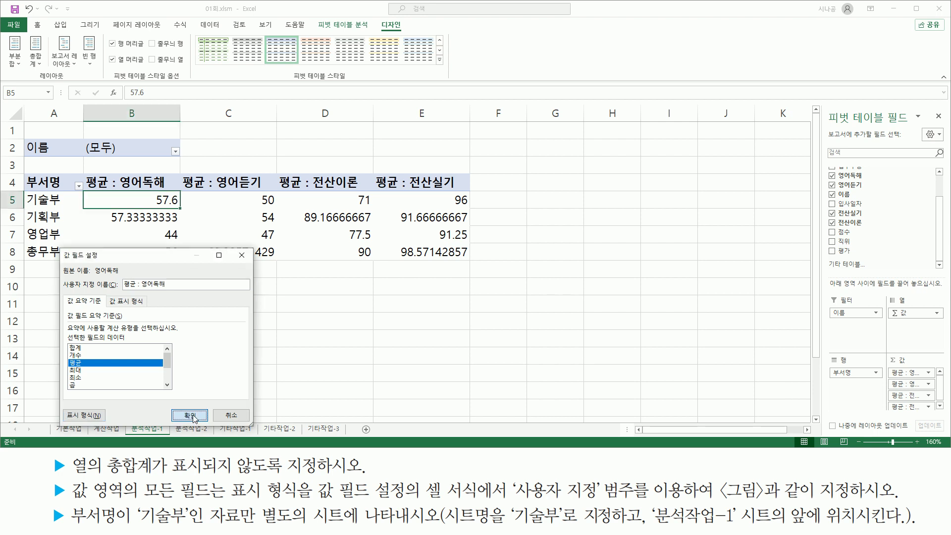
click(190, 415)
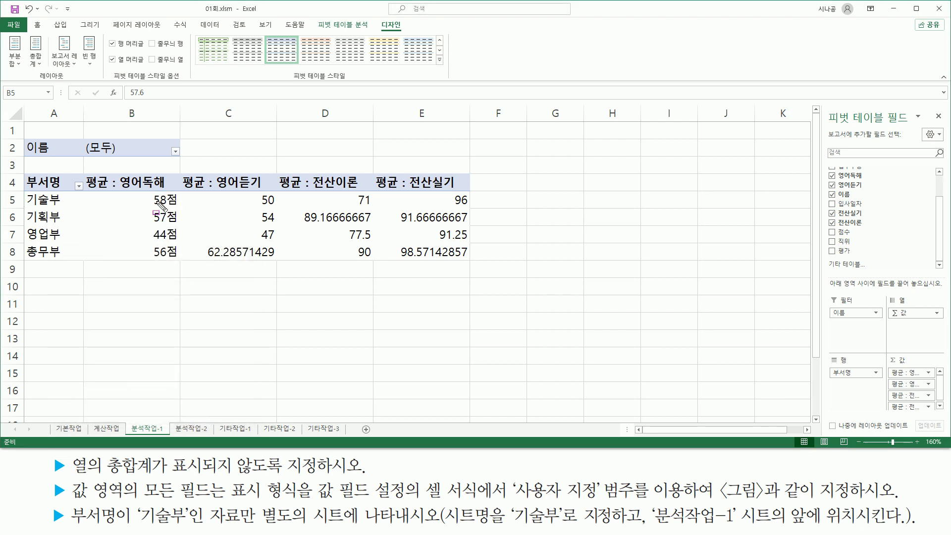
mouse_move(146, 188)
mouse_down()
mouse_move(166, 261)
mouse_move(182, 264)
mouse_up()
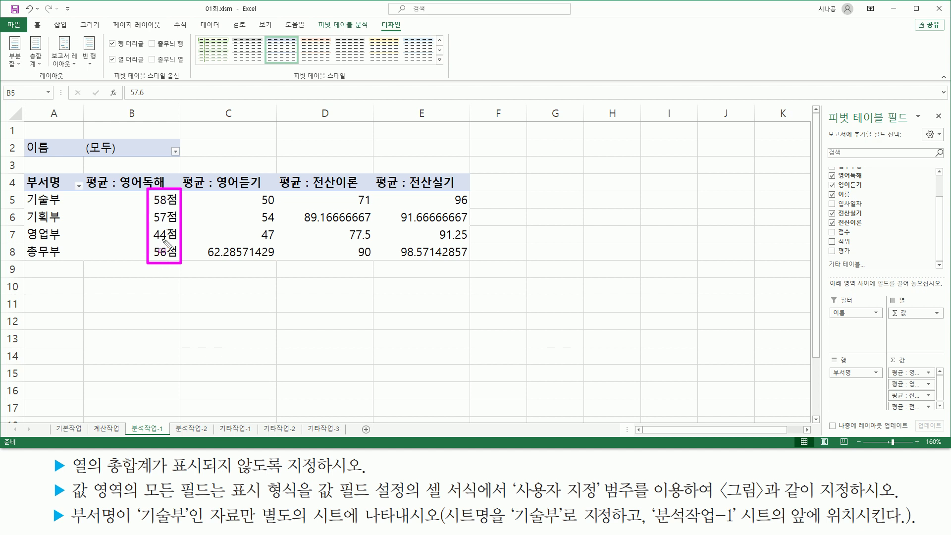
key(Escape)
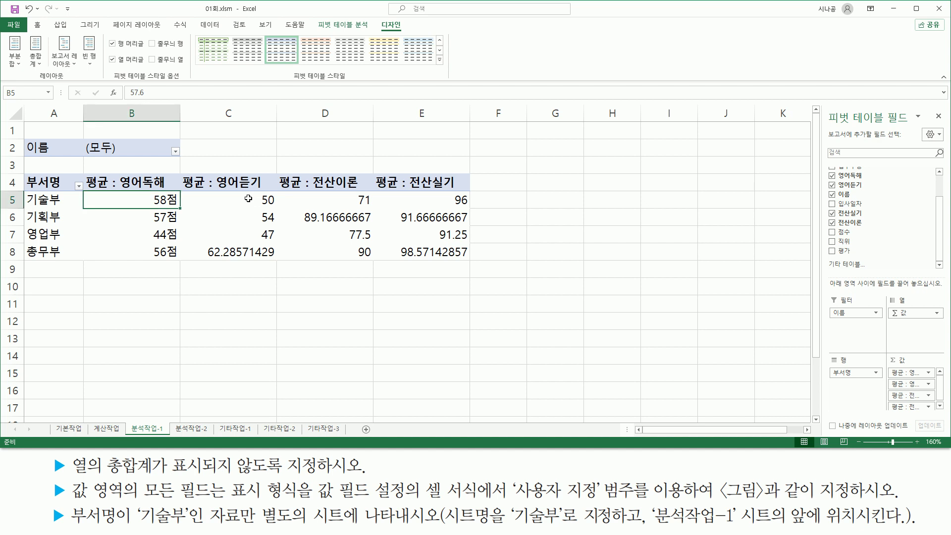
Apply the custom (사용자 지정) number format #"점" to the 영어듣기 average field through its value field settings
click(248, 198)
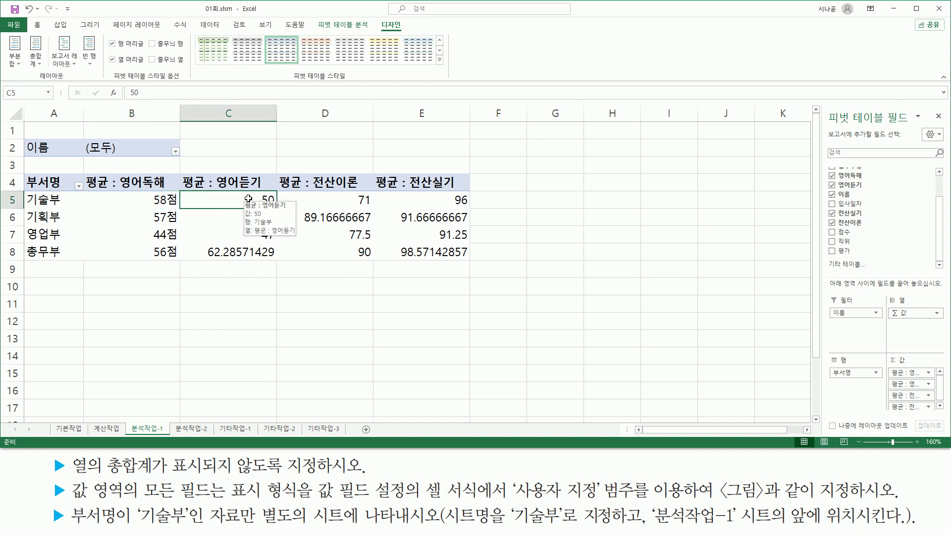
click(231, 215)
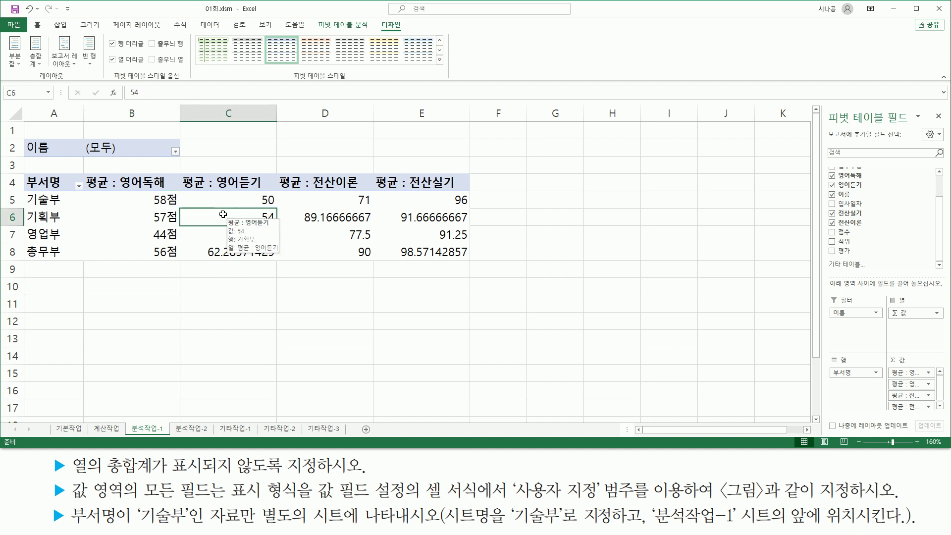
right_click(223, 215)
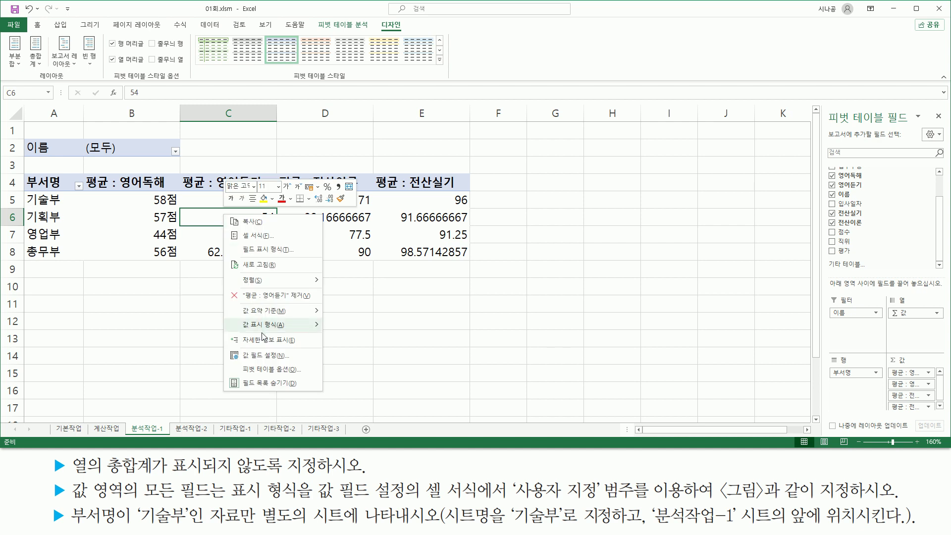
click(284, 357)
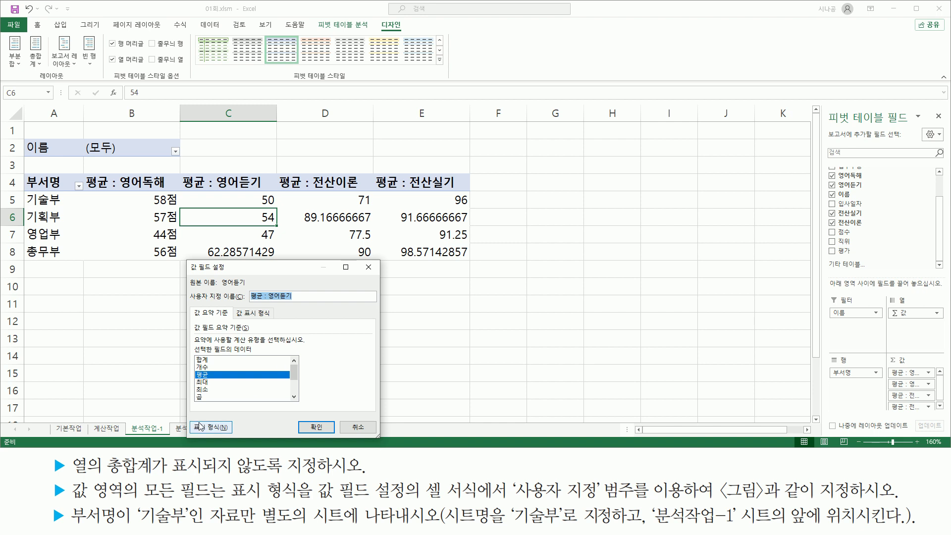
click(218, 428)
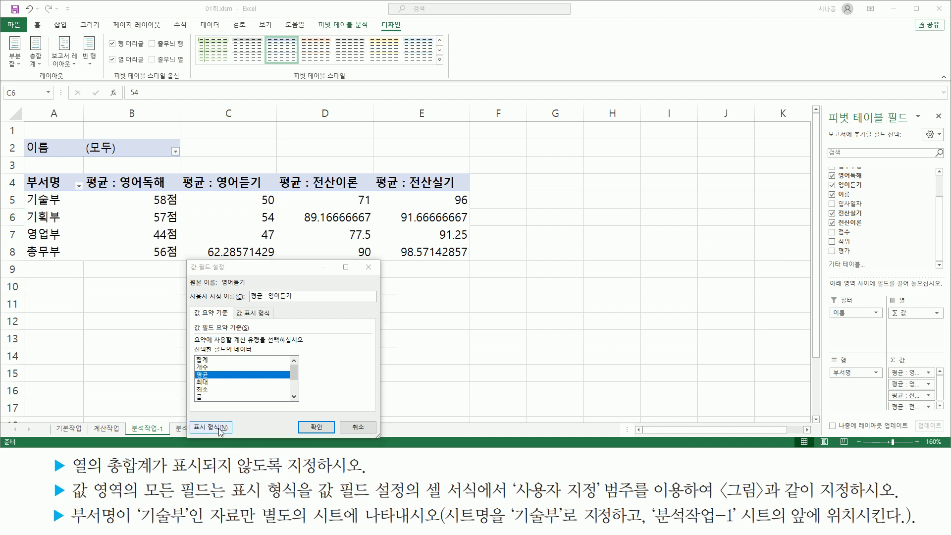
drag(290, 230, 559, 172)
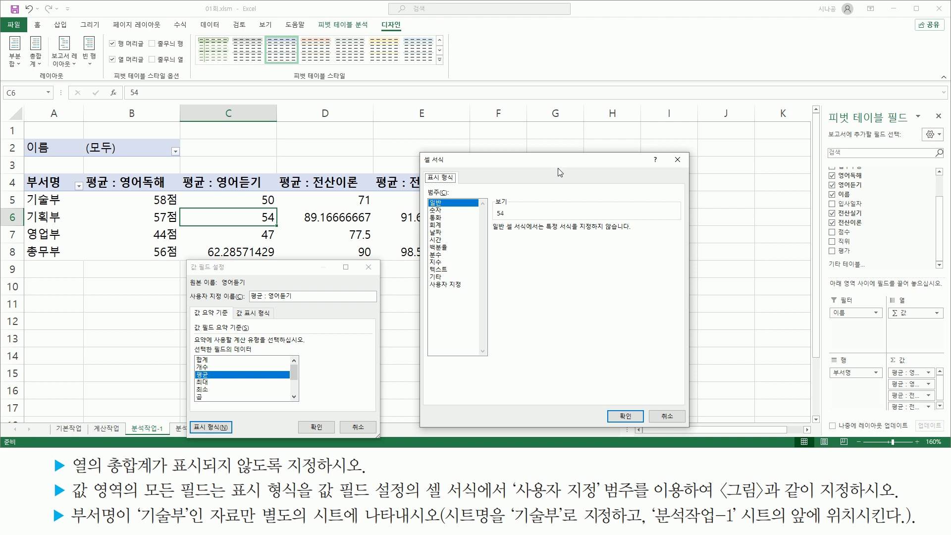
click(462, 284)
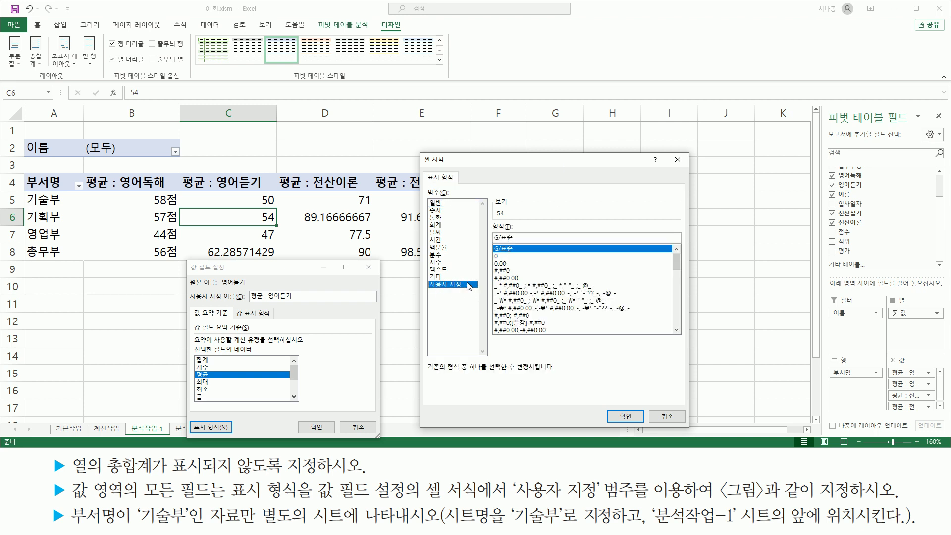
drag(527, 239, 449, 241)
text(#"점")
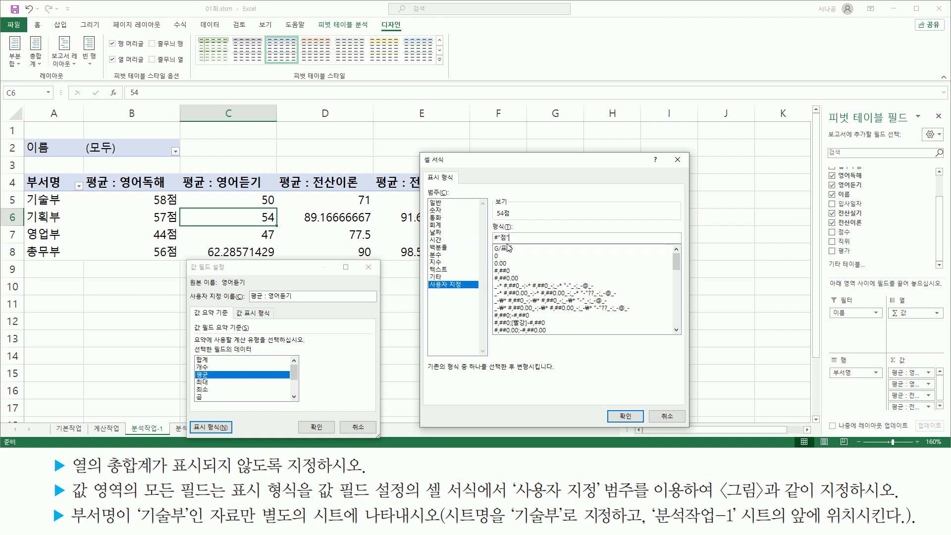
drag(490, 242, 516, 242)
drag(606, 405, 654, 437)
key(Escape)
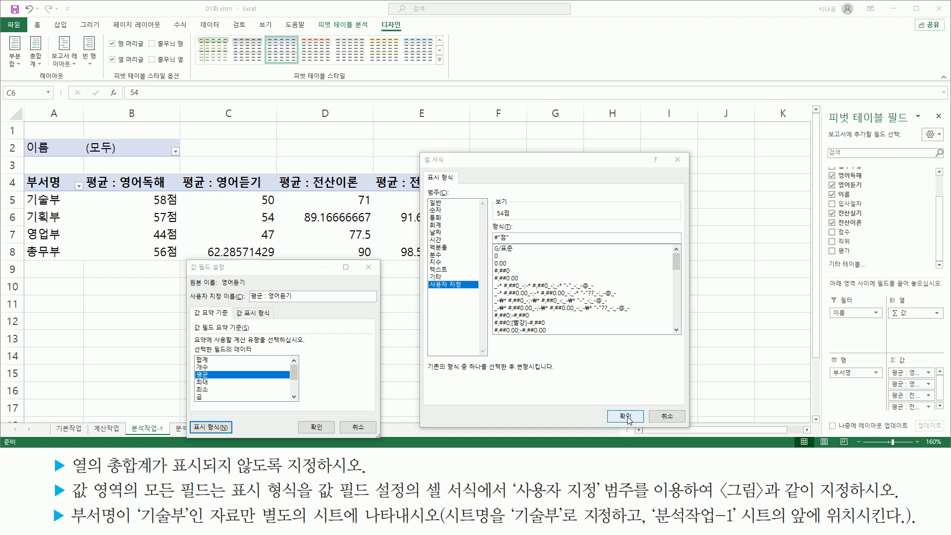
click(625, 416)
drag(298, 416, 324, 434)
click(314, 427)
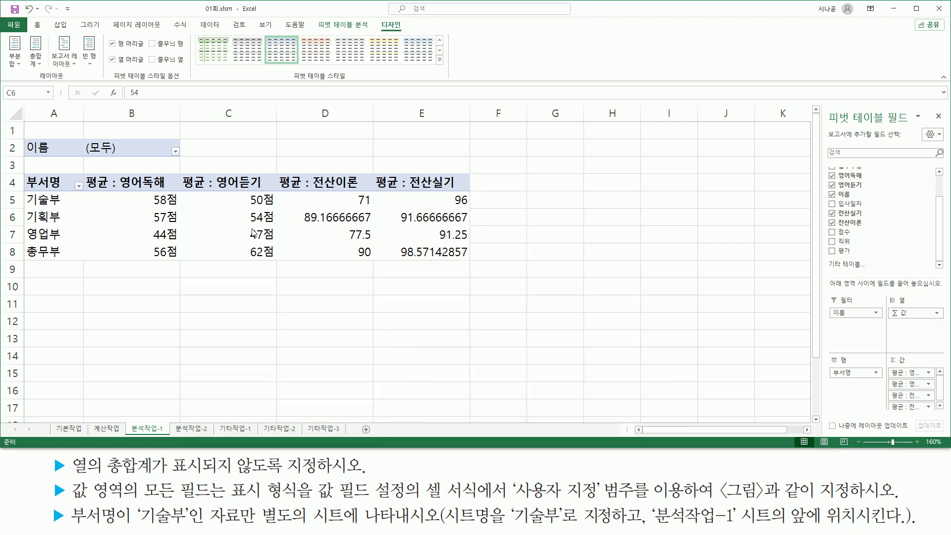
mouse_move(243, 189)
mouse_down()
mouse_move(253, 261)
mouse_move(279, 266)
mouse_up()
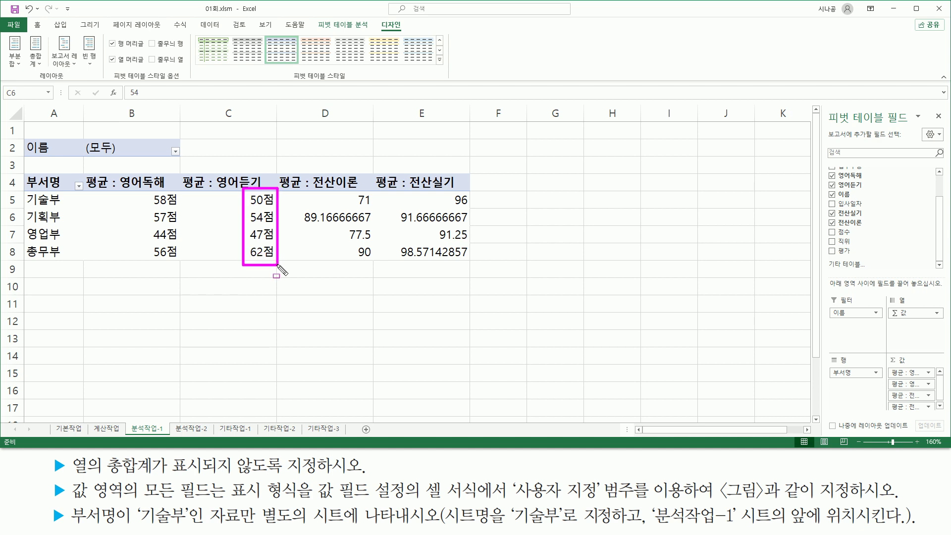
key(Escape)
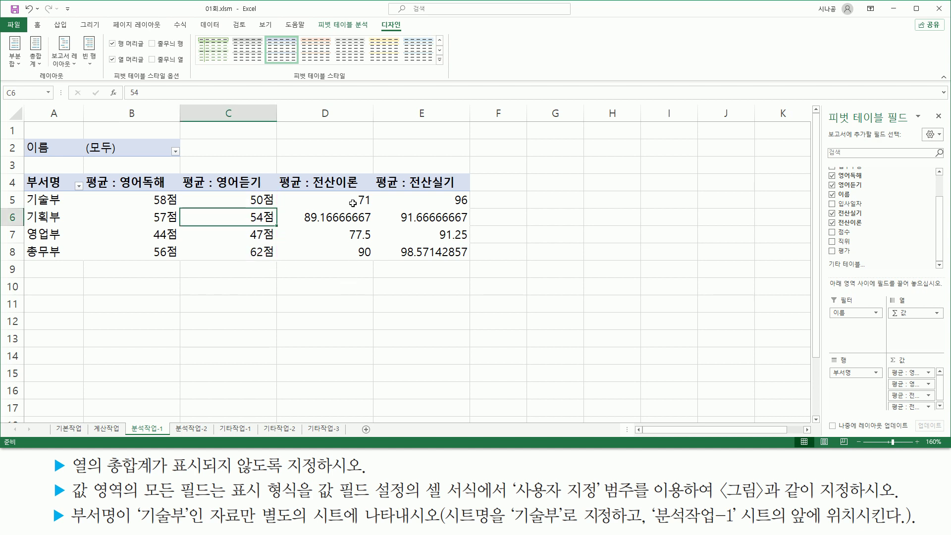
Apply the custom (사용자 지정) number format #"점" to the 전산이론 average field through its value field settings
click(353, 202)
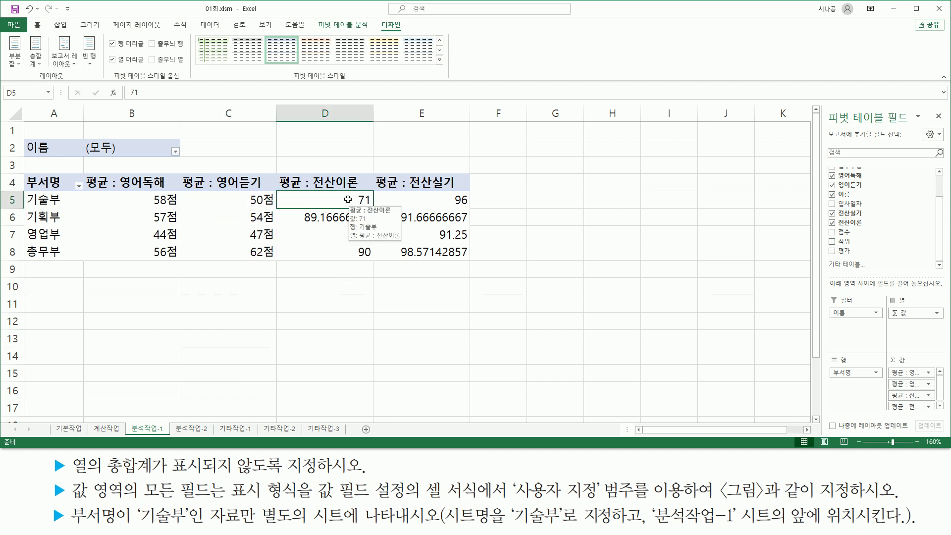
right_click(348, 200)
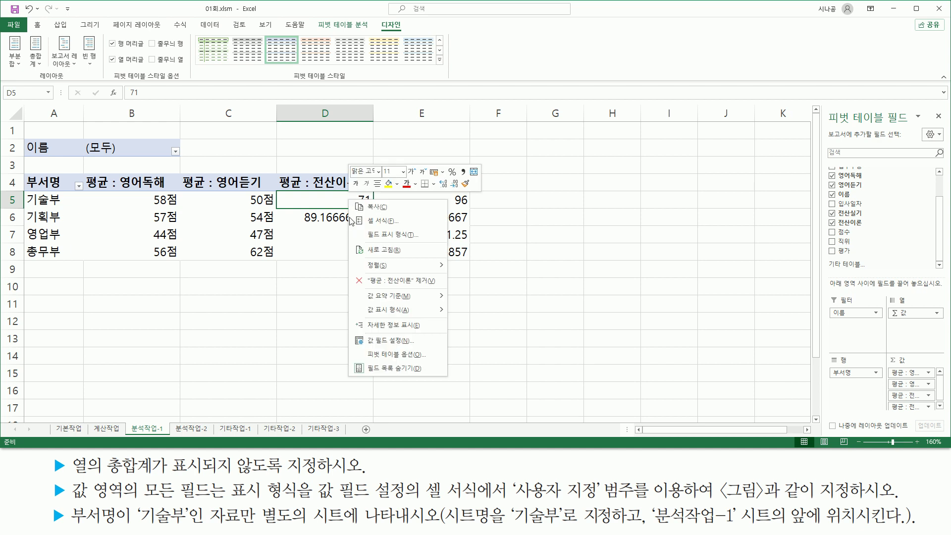
click(385, 341)
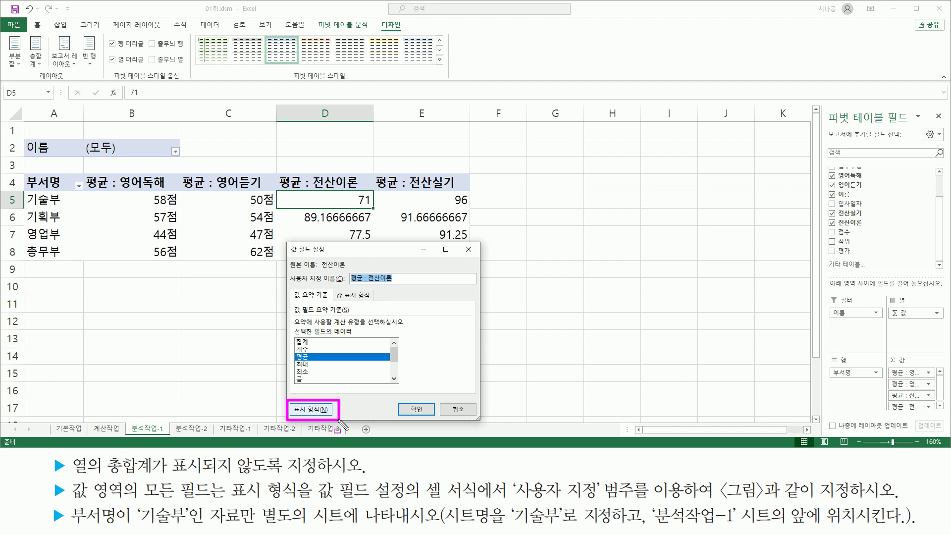
click(319, 411)
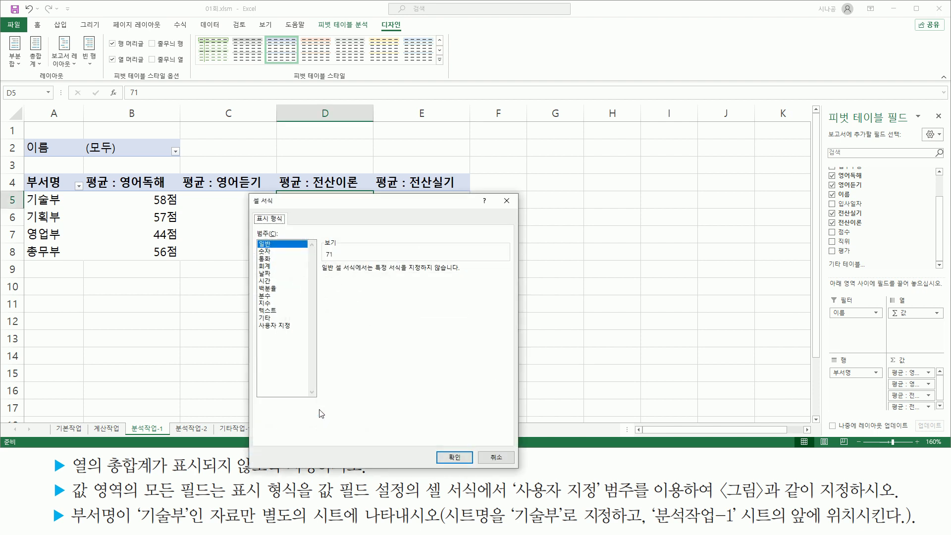
drag(308, 207, 566, 150)
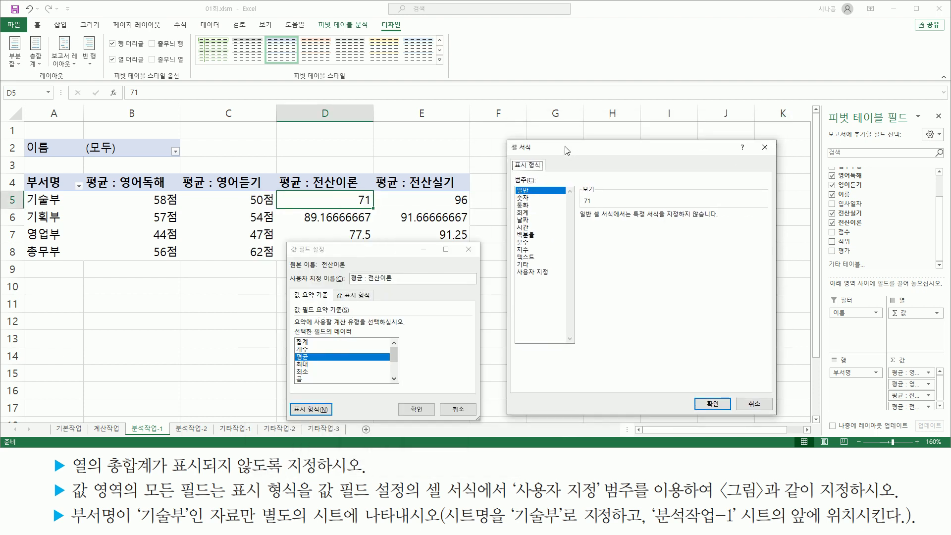
click(533, 272)
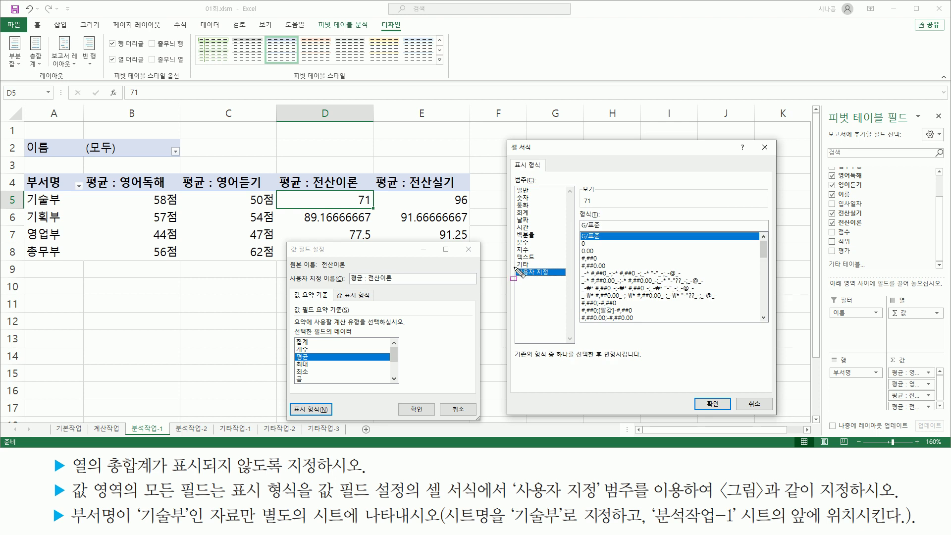
key(Escape)
text(#"점")
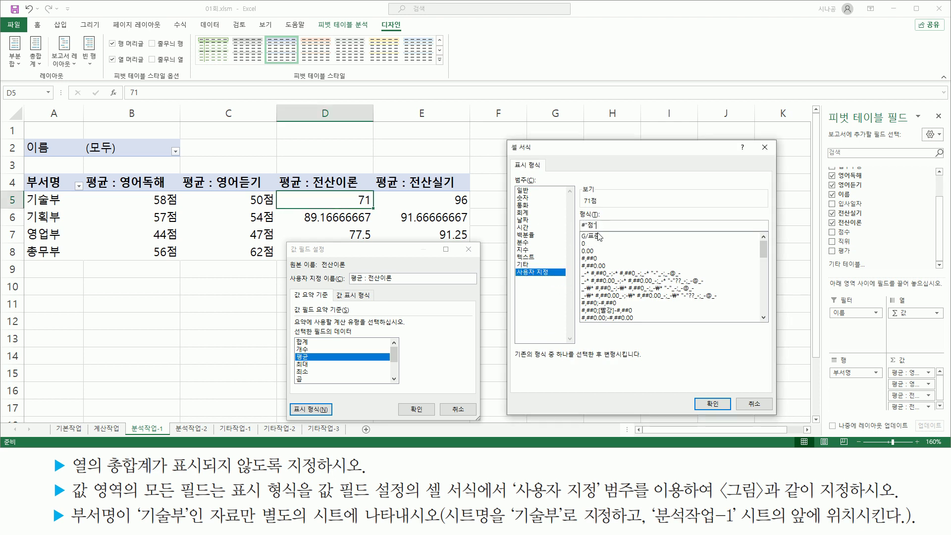
drag(579, 231, 605, 230)
drag(699, 389, 728, 413)
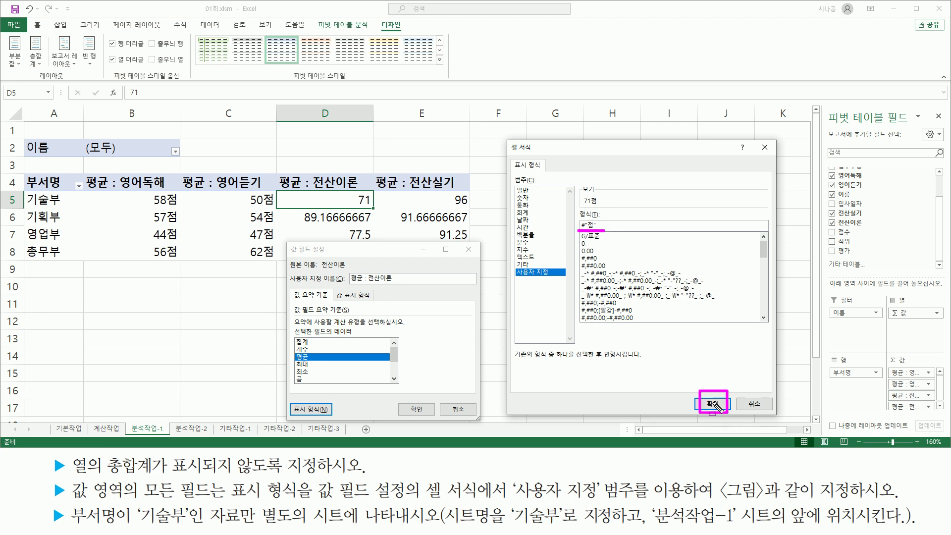
key(Escape)
click(712, 404)
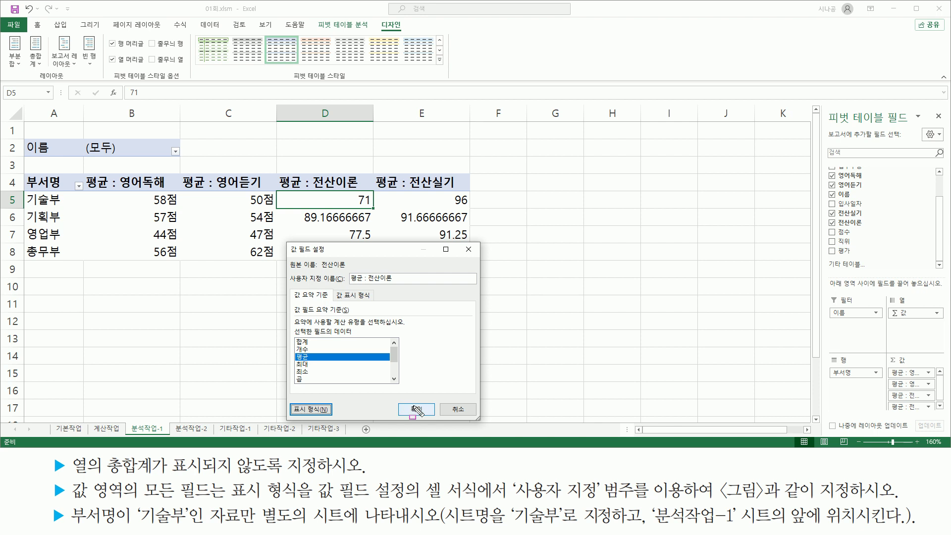
click(416, 409)
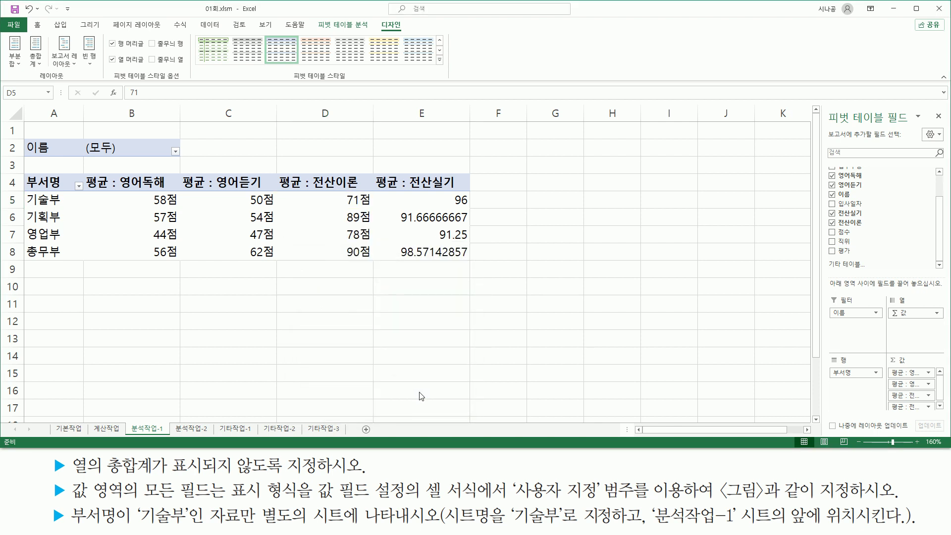
drag(336, 189, 374, 260)
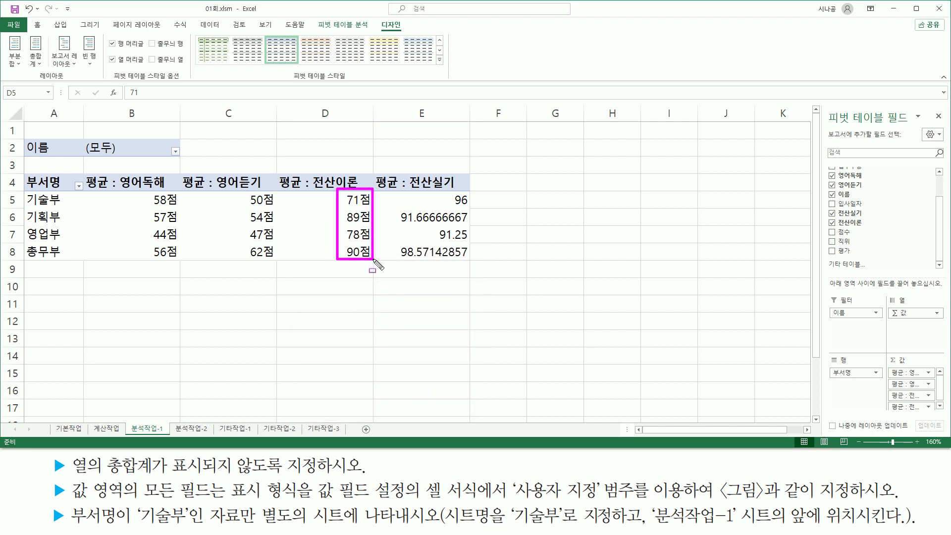
key(Escape)
Apply the custom (사용자 지정) number format #"점" to the 전산실기 average field through its value field settings
click(443, 201)
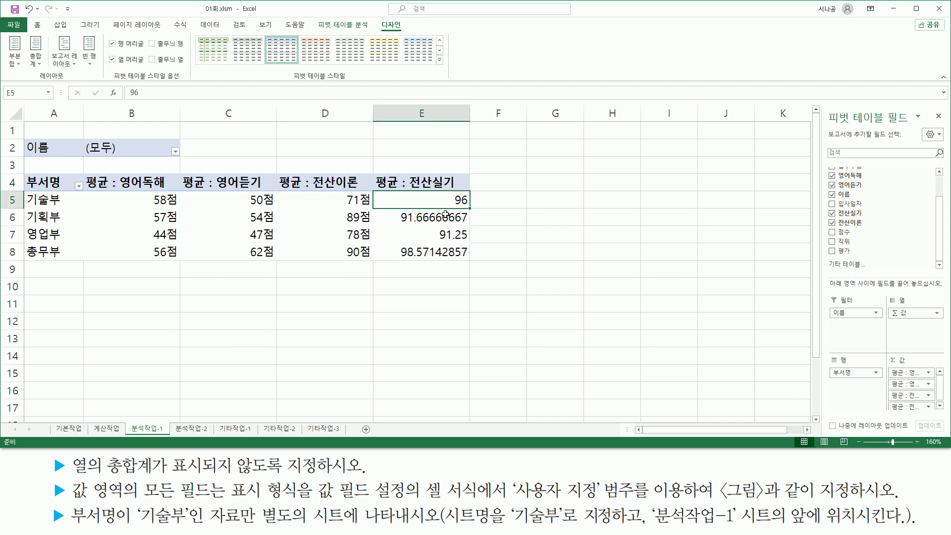
click(442, 218)
click(442, 234)
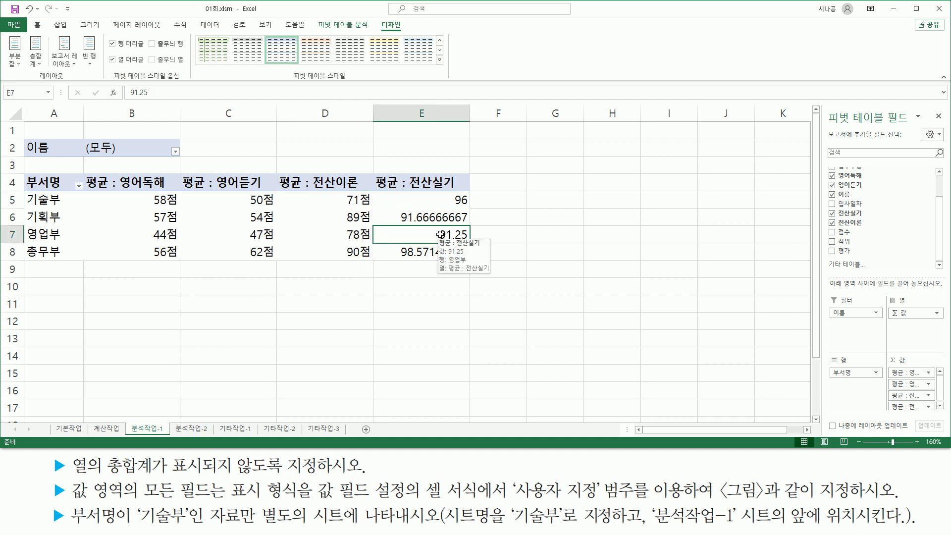
right_click(441, 235)
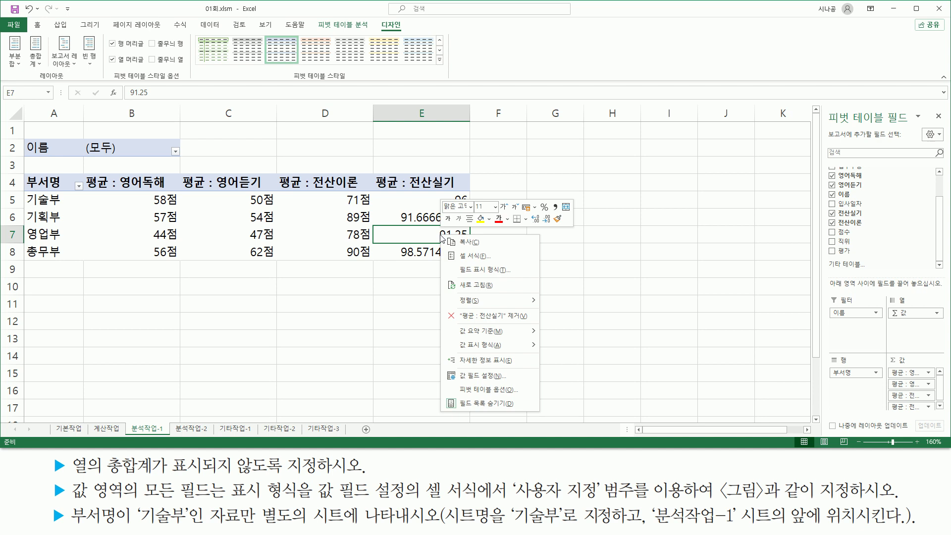
click(480, 376)
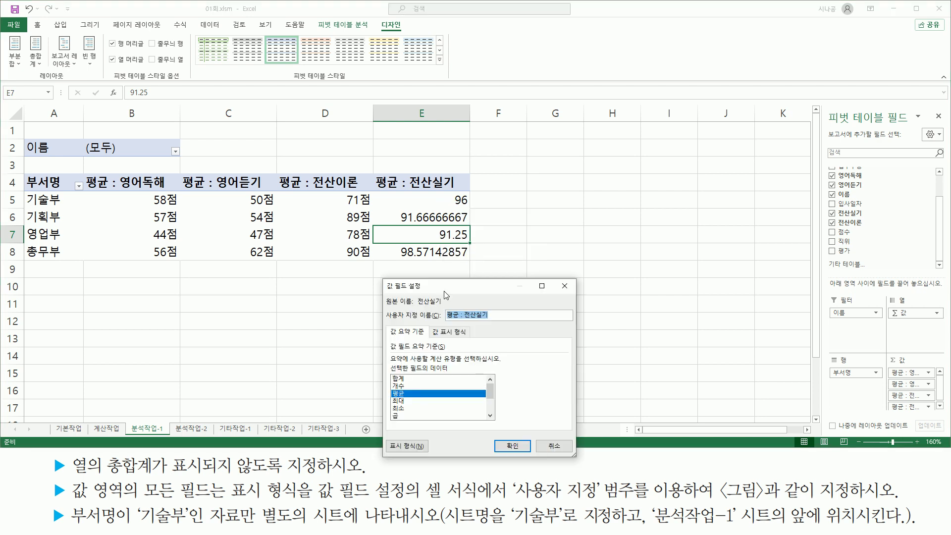
drag(445, 292, 295, 227)
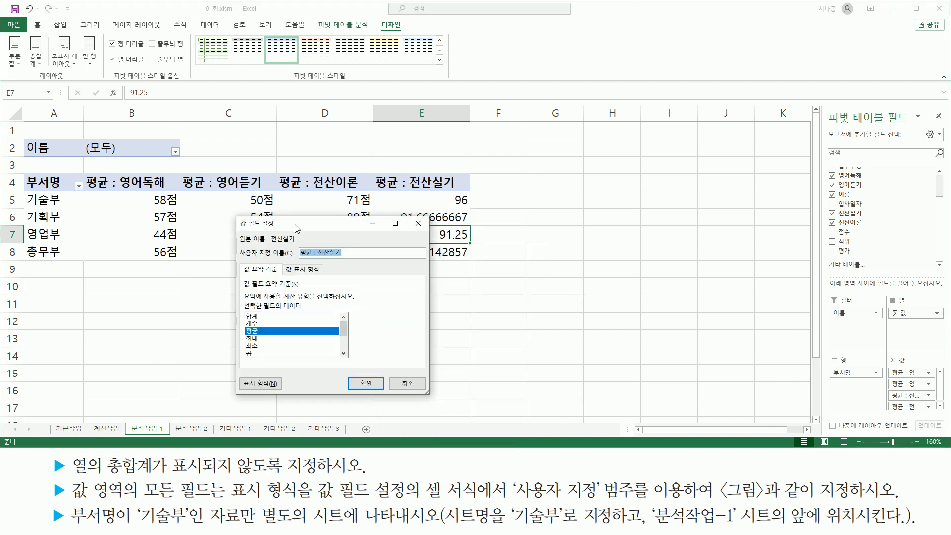
click(269, 385)
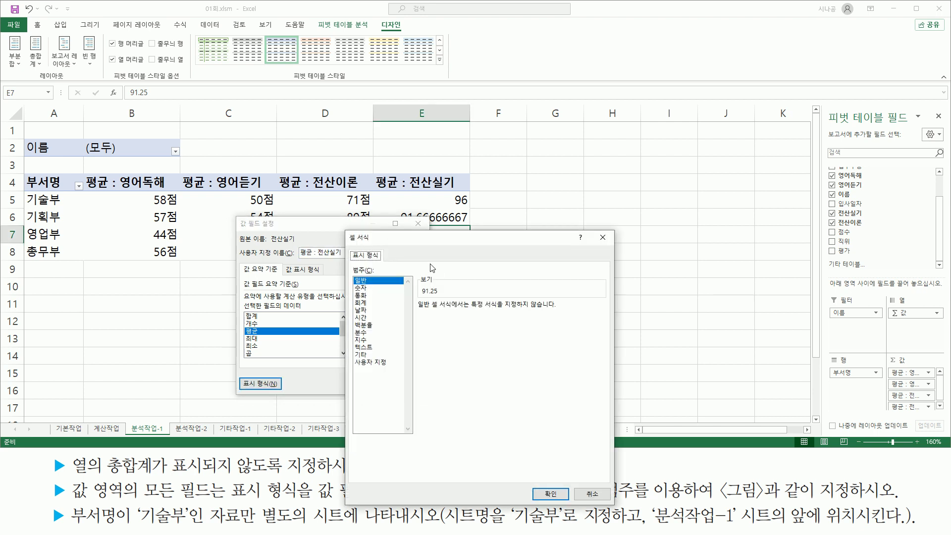
drag(423, 245, 523, 164)
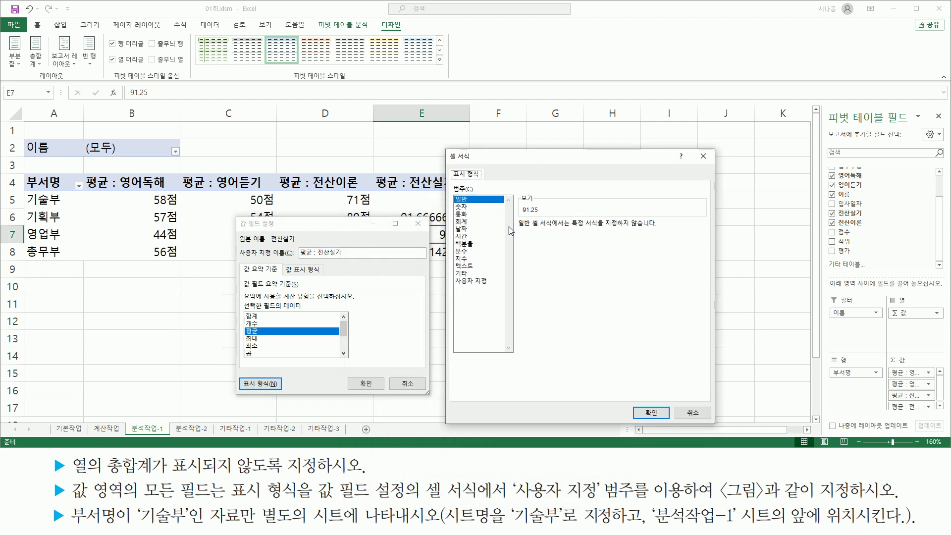
click(484, 283)
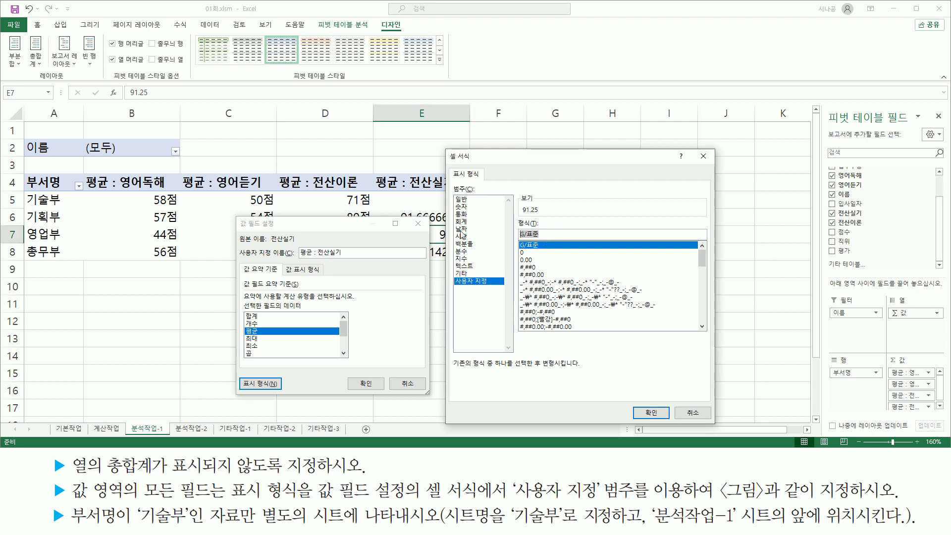
text(#"점")
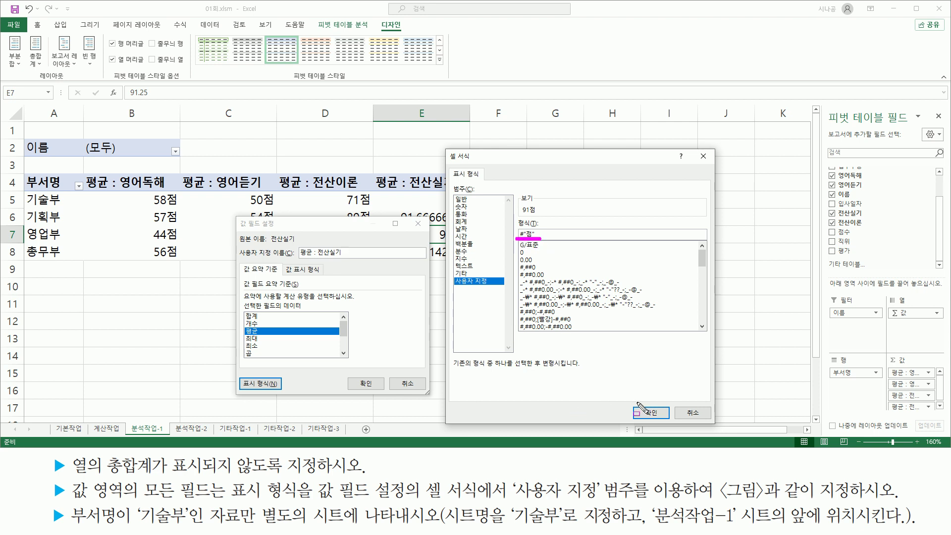
click(652, 413)
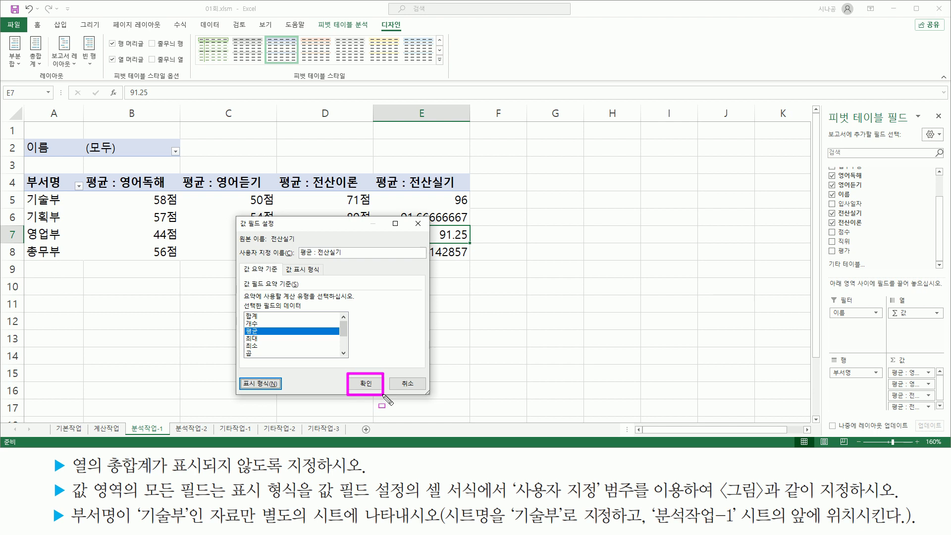
click(366, 384)
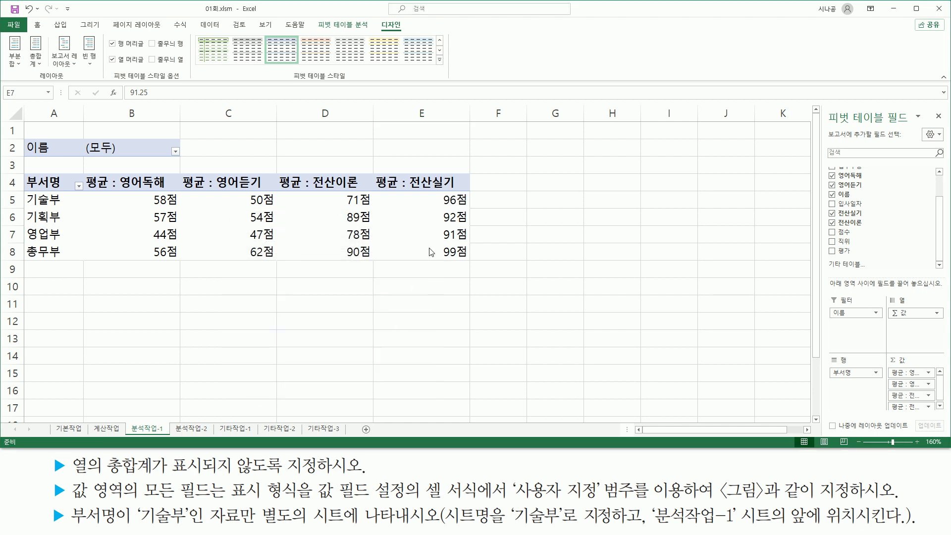
drag(436, 191, 469, 259)
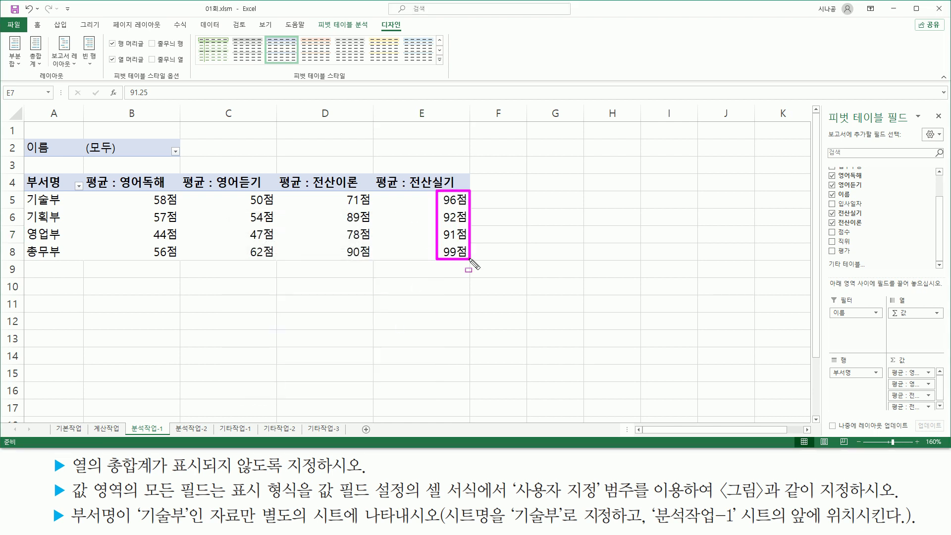
key(Escape)
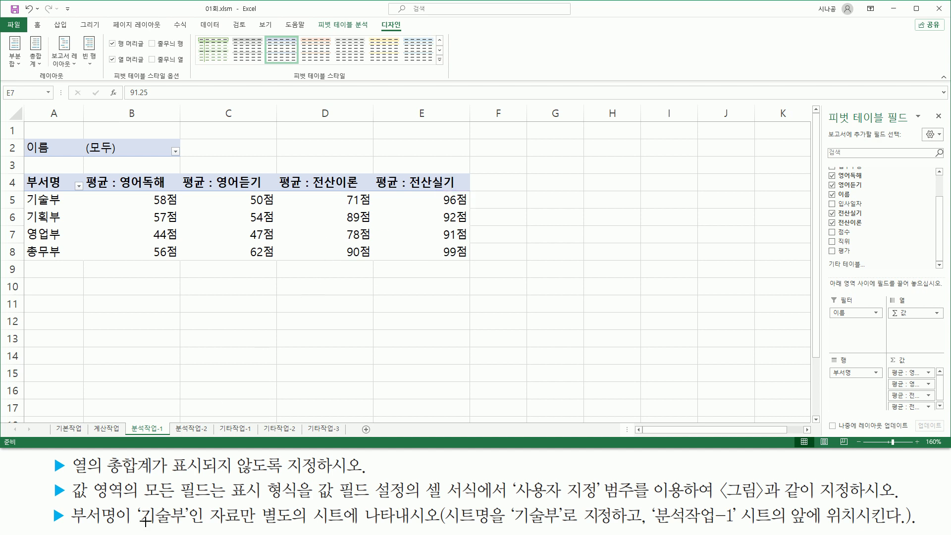
drag(58, 499, 913, 501)
mouse_move(70, 502)
mouse_down()
mouse_move(100, 523)
mouse_move(203, 527)
mouse_move(220, 515)
mouse_move(261, 526)
mouse_move(437, 528)
mouse_up()
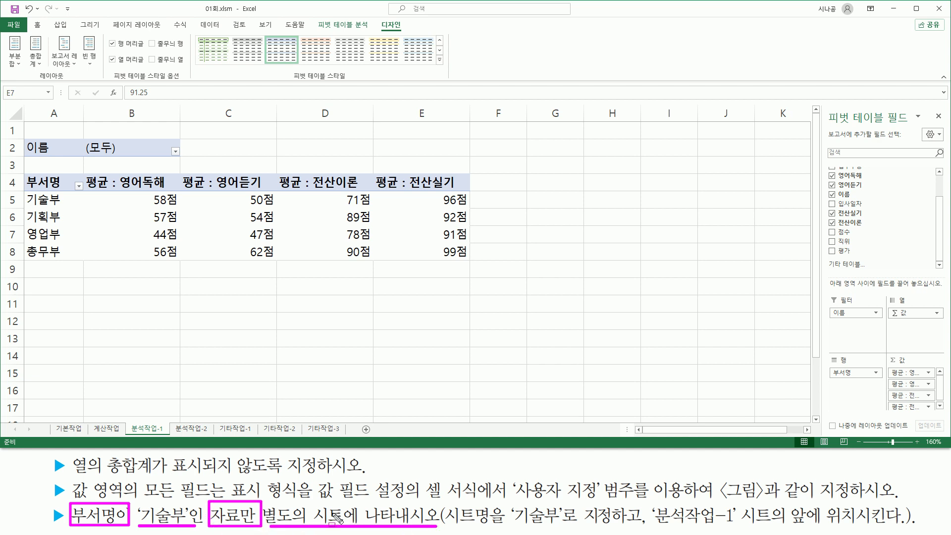
drag(26, 194, 471, 208)
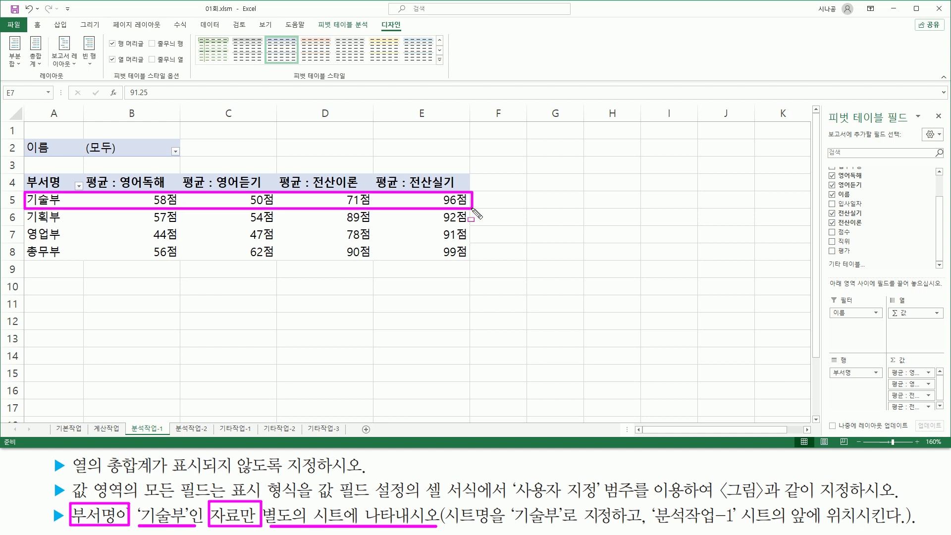
key(Escape)
mouse_move(147, 193)
mouse_down()
mouse_move(179, 205)
mouse_move(148, 194)
mouse_up()
drag(244, 193, 283, 206)
drag(343, 193, 380, 211)
drag(438, 190, 475, 208)
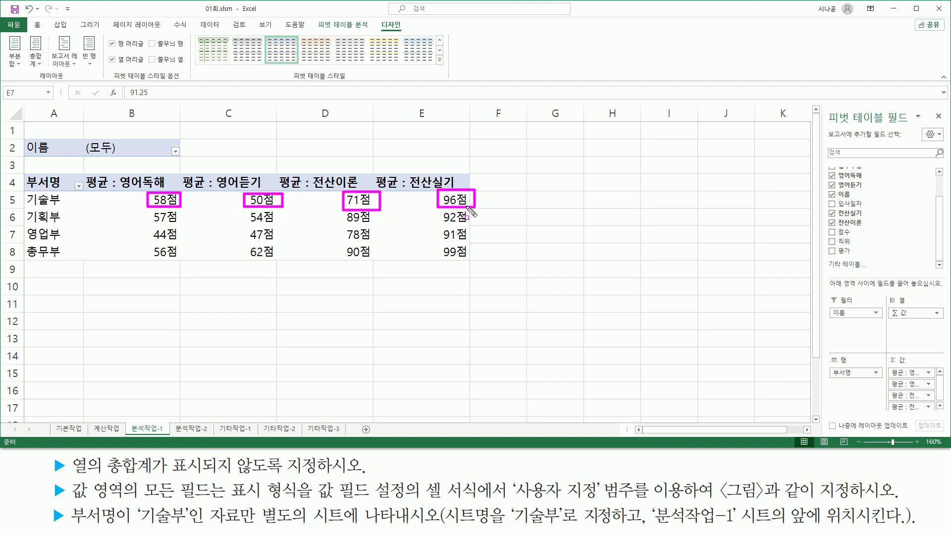
key(Escape)
Show the detail records behind the 기술부 average of 전산이론 from the pivot table on a separate sheet
click(323, 199)
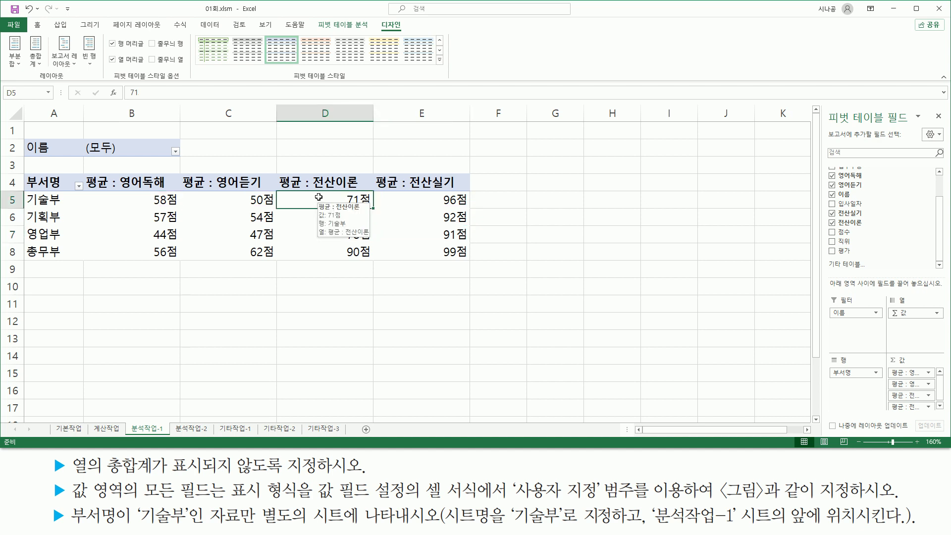
double_click(319, 197)
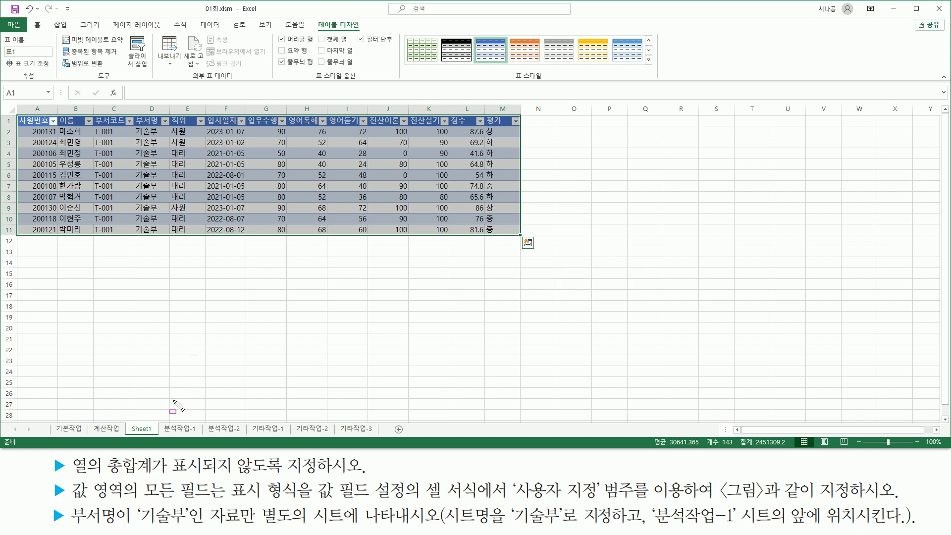
mouse_move(127, 420)
mouse_down()
mouse_move(130, 434)
mouse_move(157, 436)
mouse_up()
drag(133, 114, 168, 241)
key(Escape)
ctrl+scroll(268, 233, up, 4)
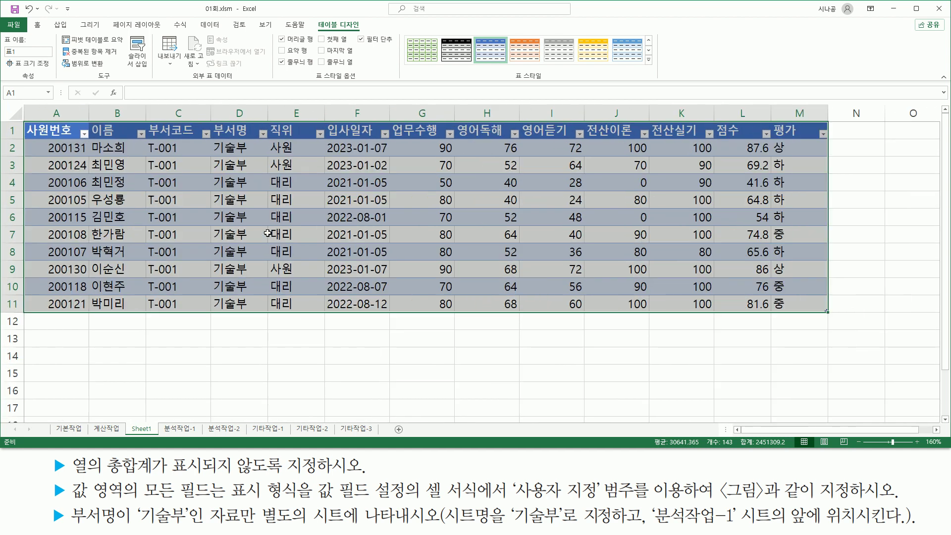
mouse_move(212, 119)
mouse_down()
mouse_move(220, 260)
mouse_move(254, 313)
mouse_up()
drag(124, 420, 158, 435)
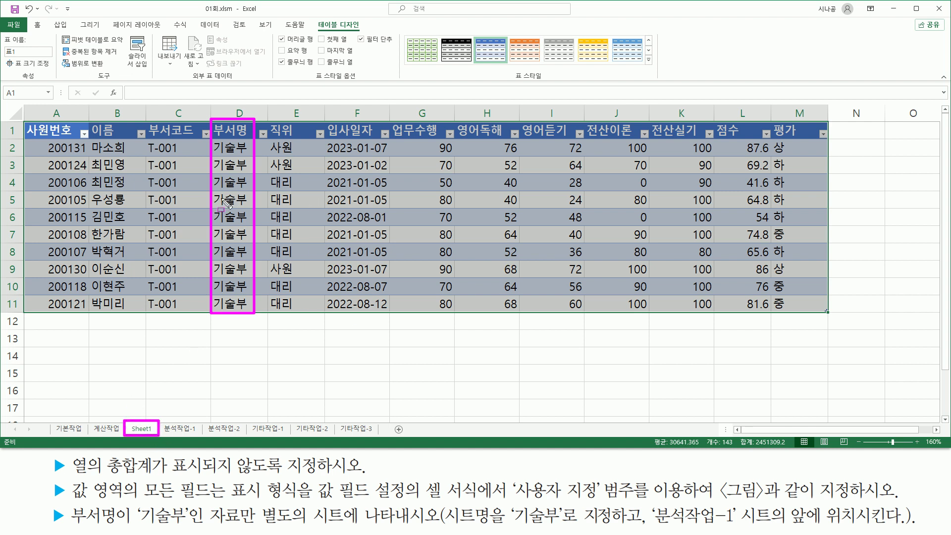
drag(445, 523, 743, 527)
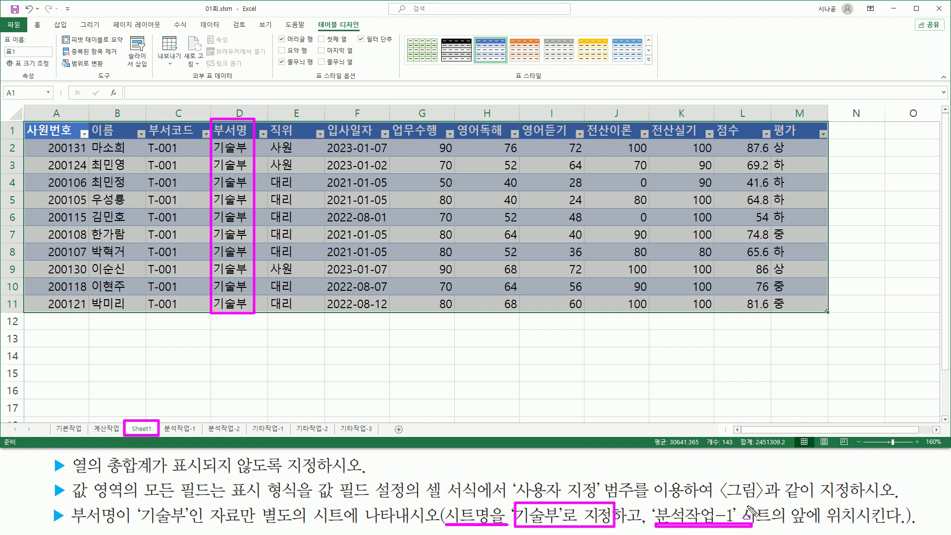
mouse_move(785, 503)
mouse_down()
mouse_move(802, 520)
mouse_move(853, 525)
mouse_up()
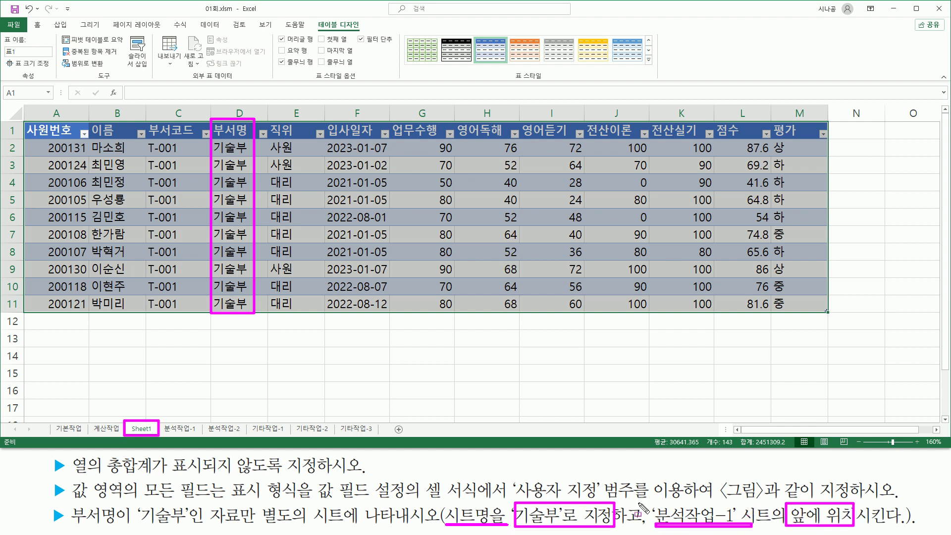
key(e)
drag(130, 423, 156, 436)
key(Escape)
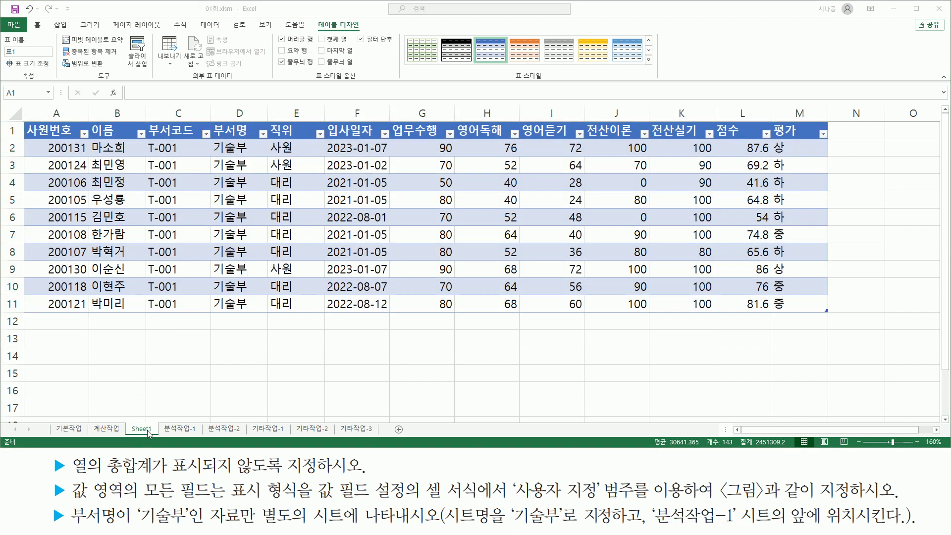
Rename the new detail sheet in front of 분석작업-1 as 기술부
double_click(148, 430)
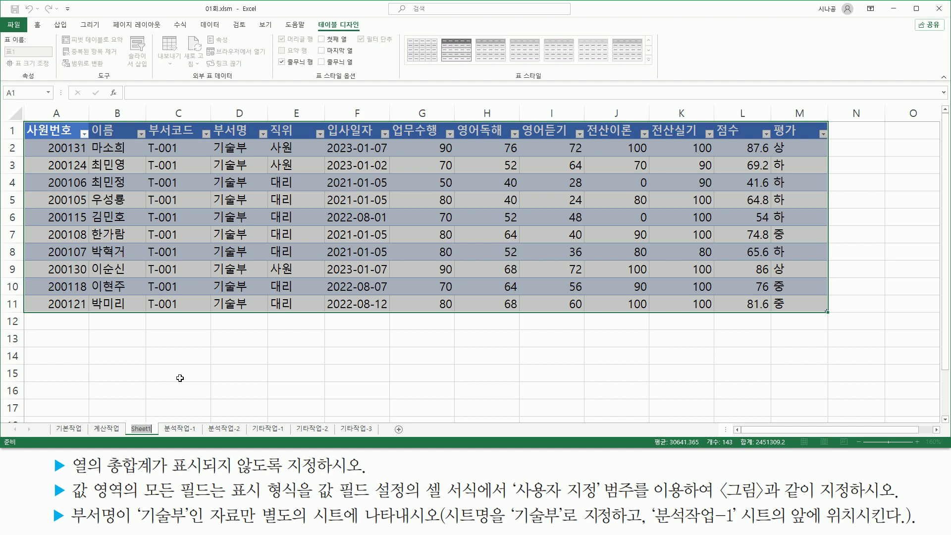
text(기)
text(수)
text(부)
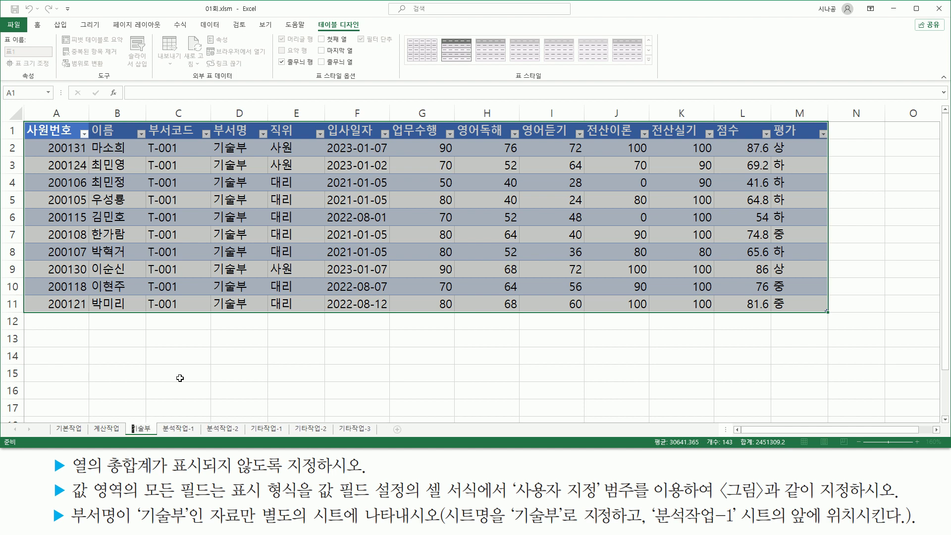
key(Return)
mouse_move(133, 429)
mouse_down()
mouse_move(197, 436)
mouse_move(148, 430)
mouse_up()
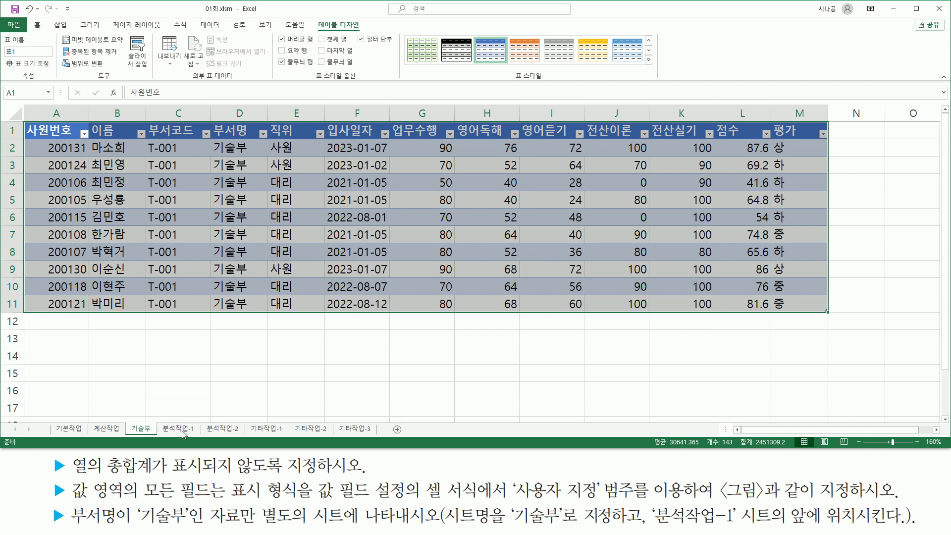
Return to the 분석작업-1 sheet and check the finished pivot table
click(180, 429)
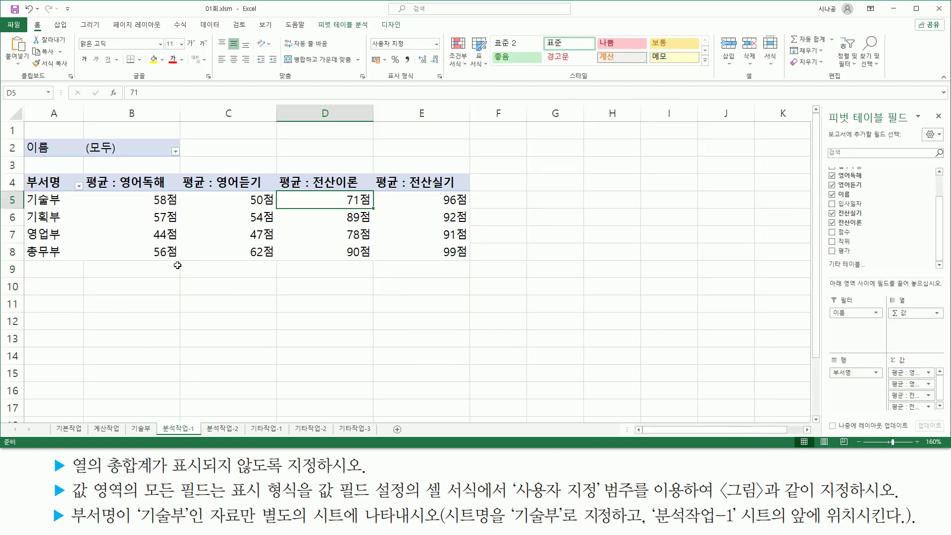
mouse_move(19, 131)
mouse_down()
mouse_move(19, 251)
mouse_move(429, 256)
mouse_move(483, 267)
mouse_up()
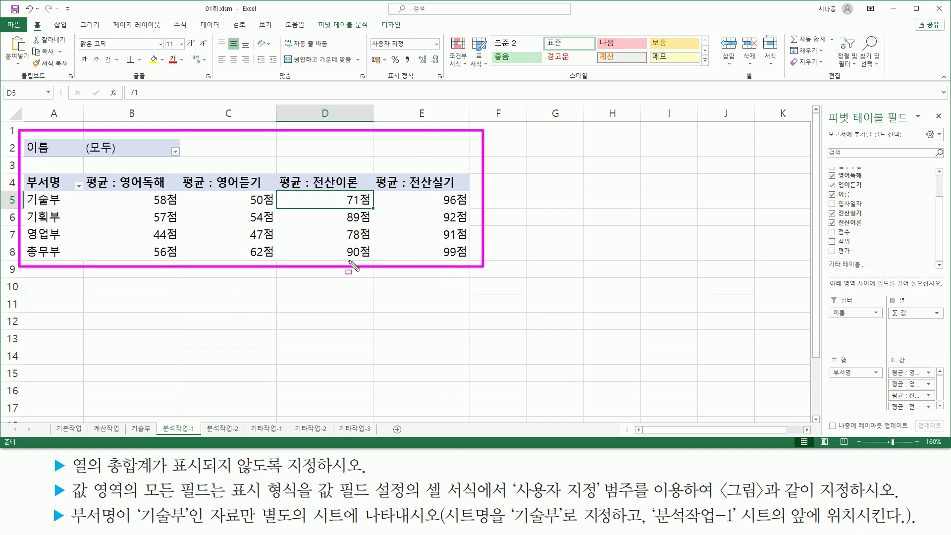
key(Escape)
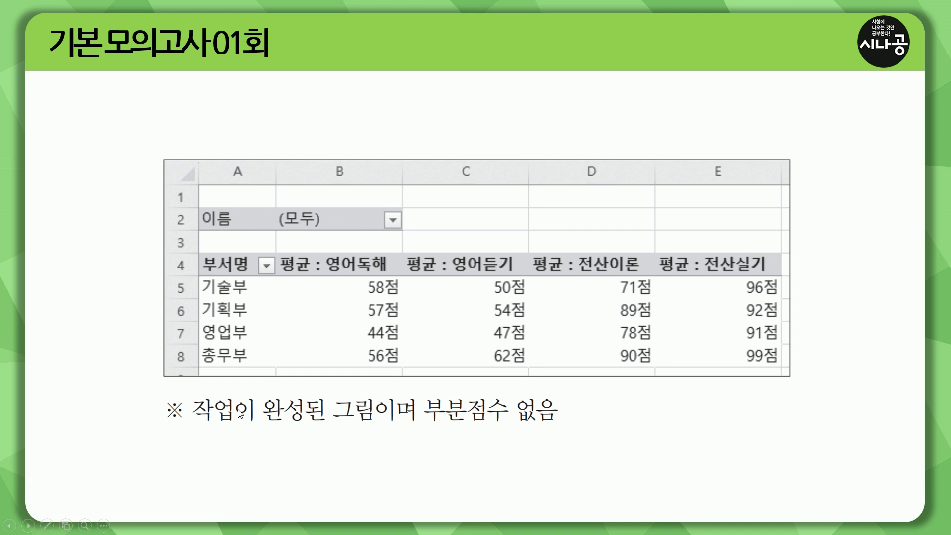
mouse_move(198, 207)
mouse_down()
mouse_move(198, 303)
mouse_move(775, 361)
mouse_up()
key(e)
mouse_move(200, 208)
mouse_down()
mouse_move(240, 232)
mouse_move(326, 229)
mouse_up()
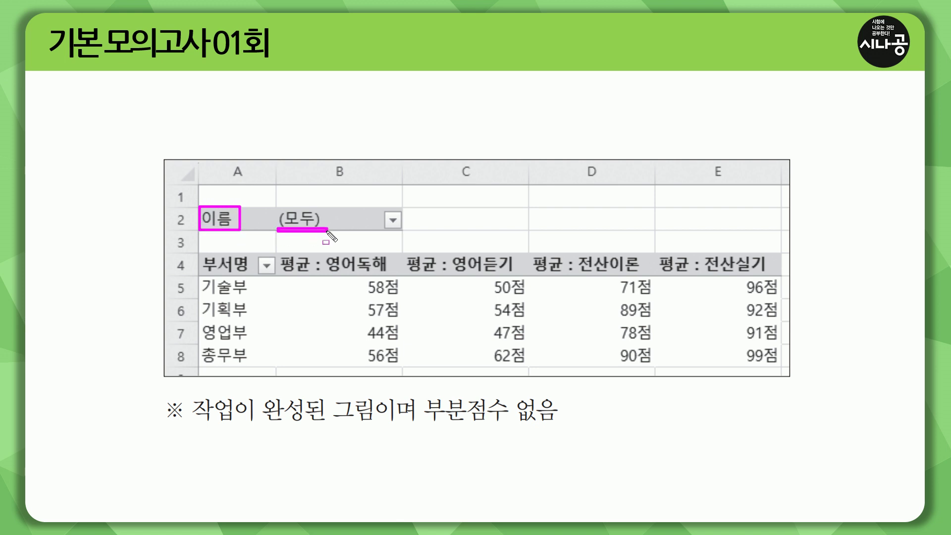
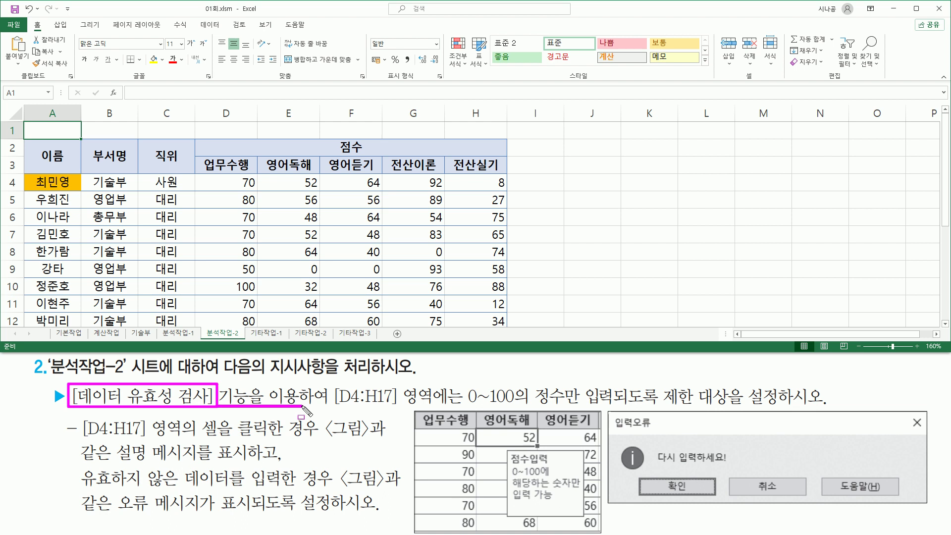
mouse_move(333, 384)
mouse_down()
mouse_move(391, 410)
mouse_move(442, 408)
mouse_up()
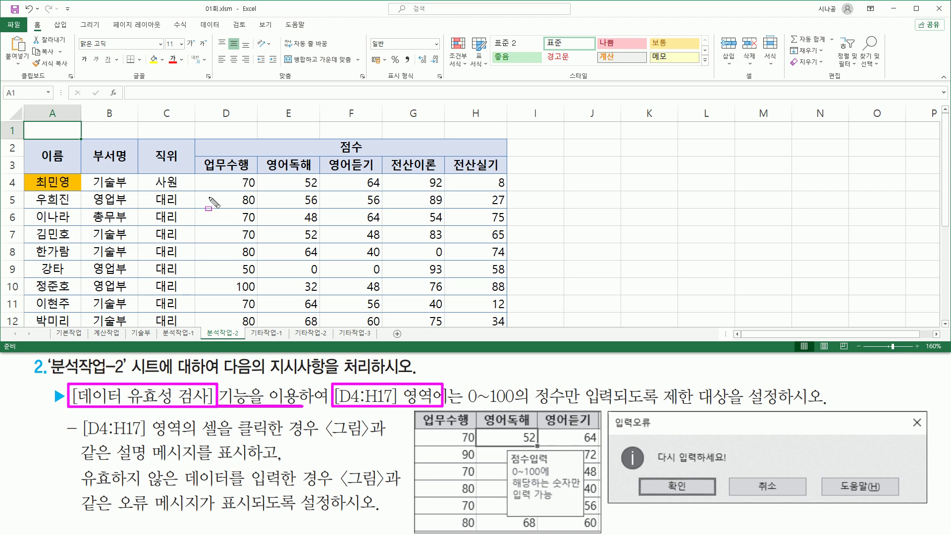
mouse_move(199, 173)
mouse_down()
mouse_move(459, 242)
mouse_move(509, 296)
mouse_move(506, 327)
mouse_up()
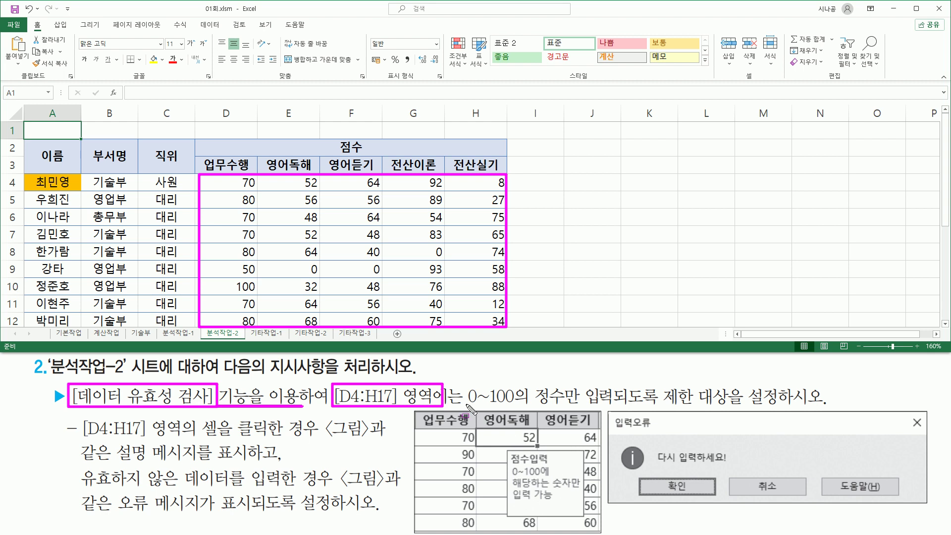
drag(466, 405, 576, 408)
drag(657, 383, 780, 406)
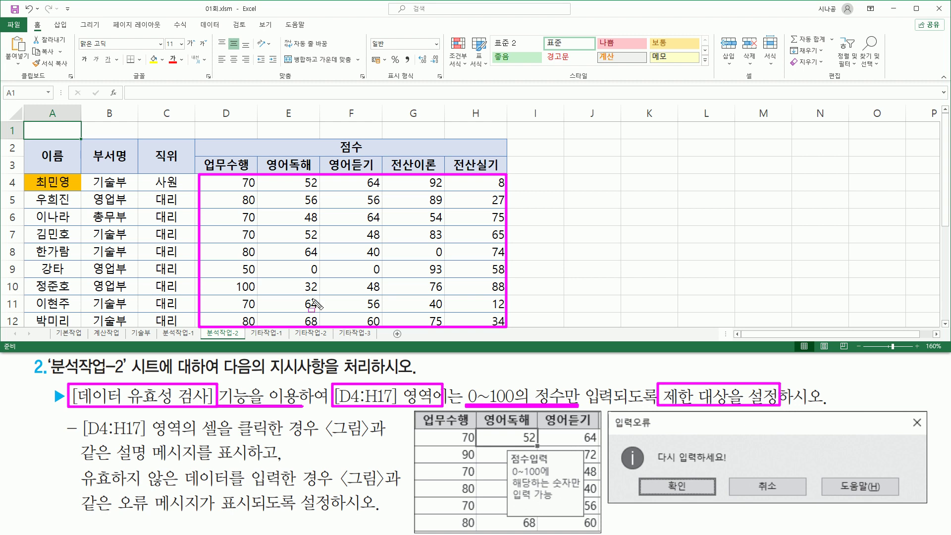
key(Escape)
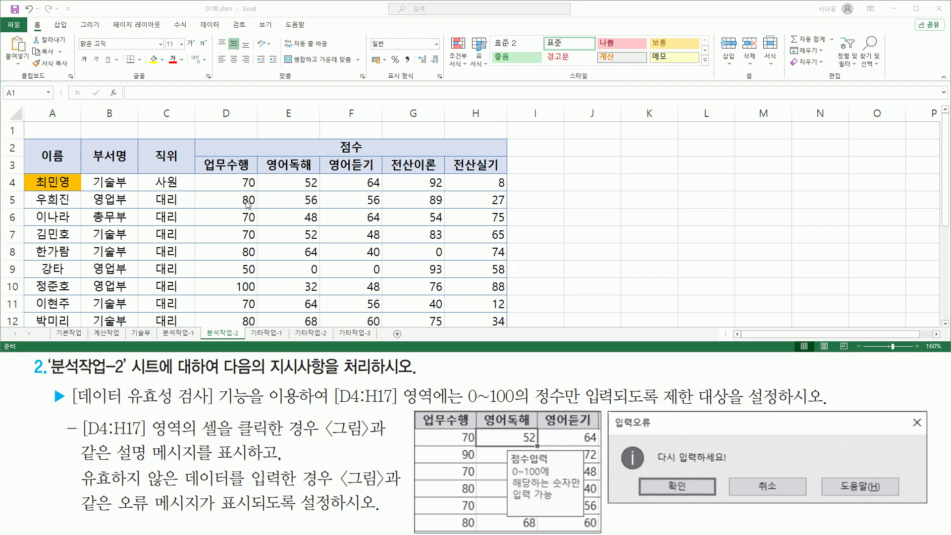
Set the data validation criteria for D4:H17 on 분석작업-2 to whole numbers (정수) with minimum 0 and maximum 100
click(221, 184)
drag(221, 184, 482, 304)
scroll(481, 296, up, 2)
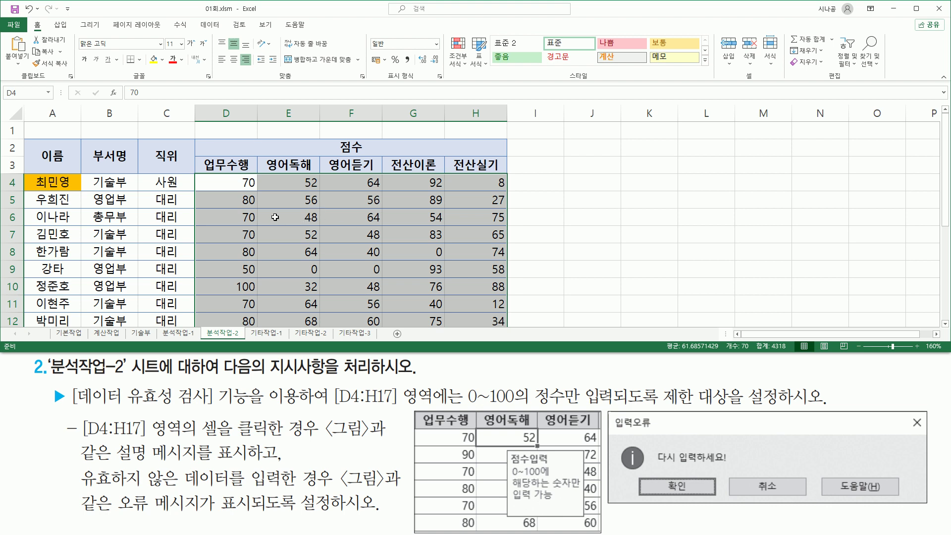
click(218, 26)
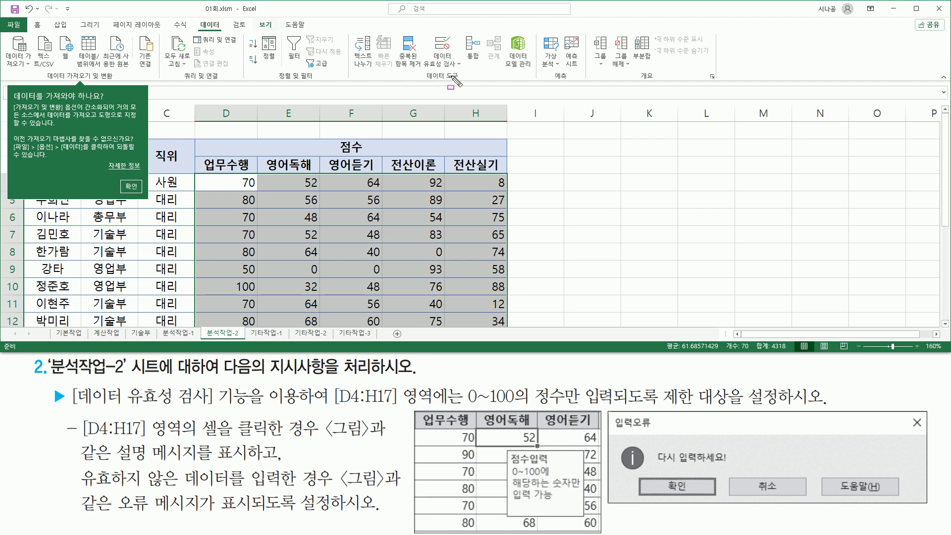
drag(427, 36, 465, 77)
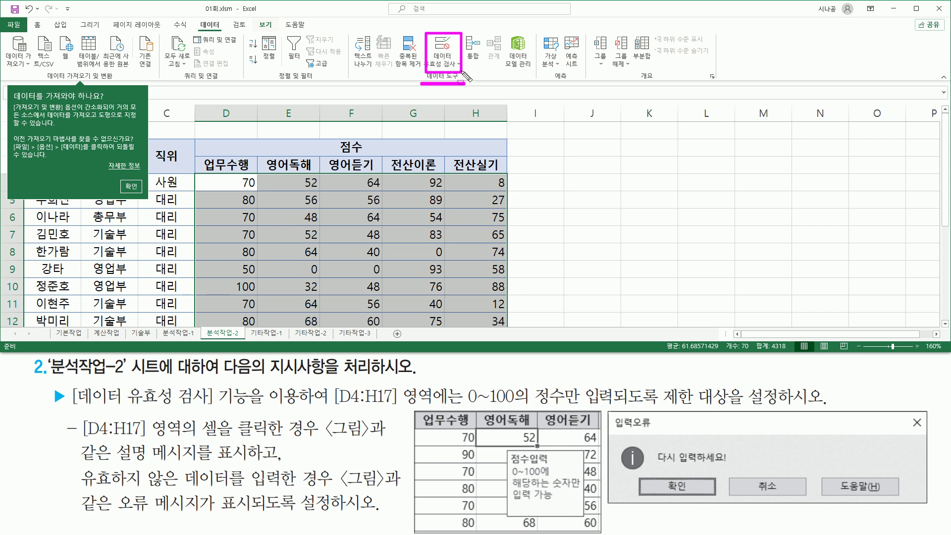
click(442, 47)
mouse_move(419, 126)
mouse_down()
mouse_move(561, 128)
mouse_move(580, 147)
mouse_move(545, 223)
mouse_move(745, 317)
mouse_move(736, 315)
mouse_up()
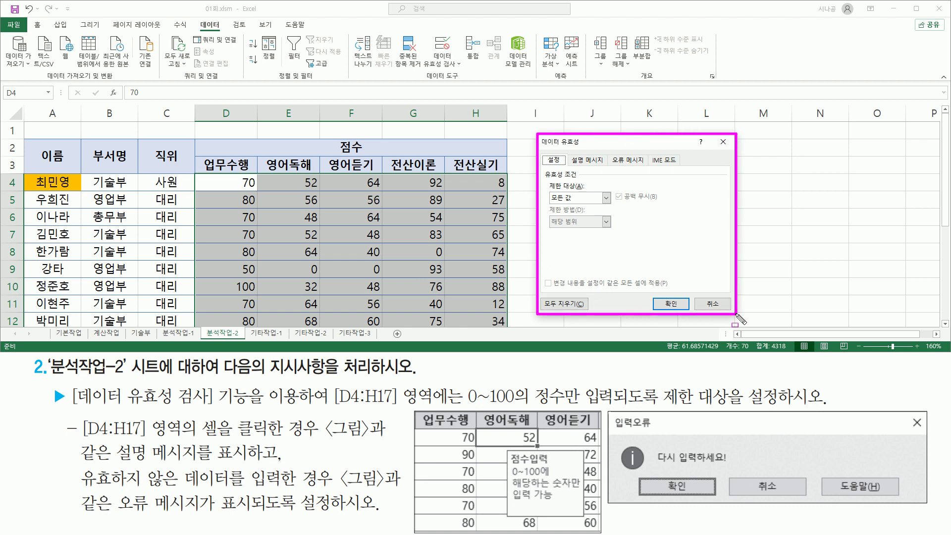
drag(545, 180, 593, 190)
mouse_move(658, 385)
mouse_down()
mouse_move(666, 405)
mouse_move(781, 407)
mouse_up()
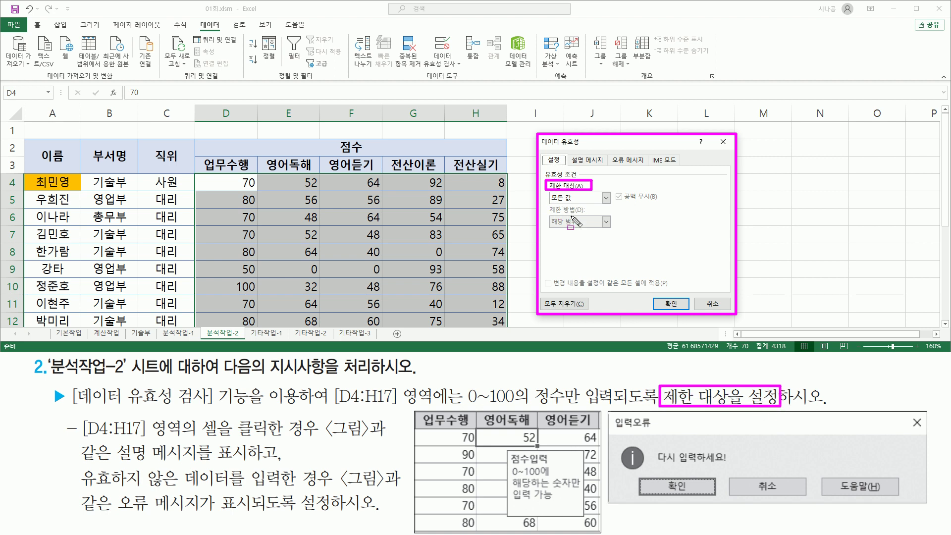
key(Escape)
click(580, 199)
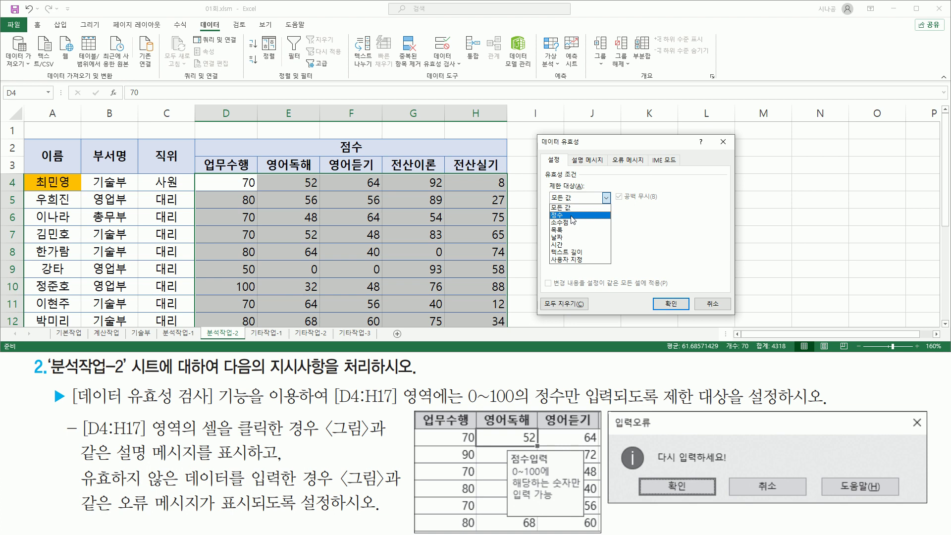
click(572, 215)
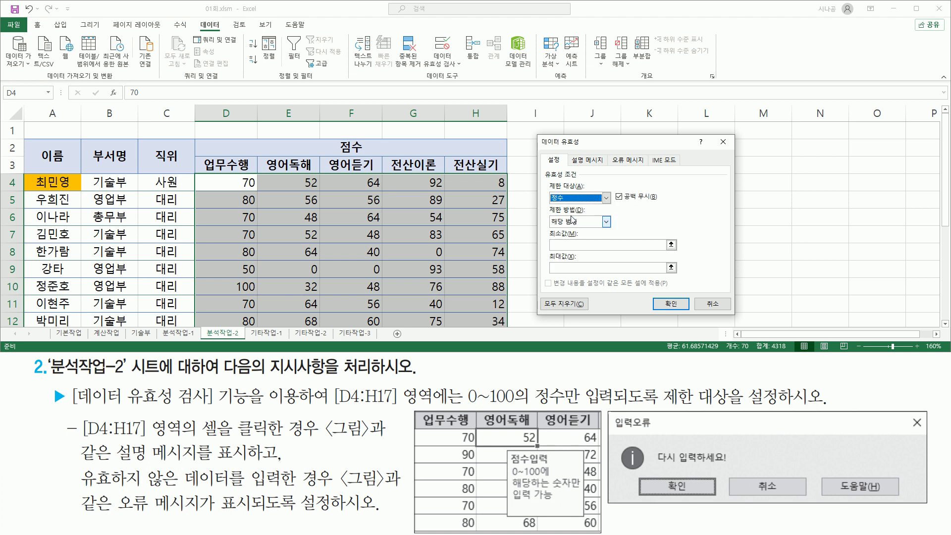
click(574, 245)
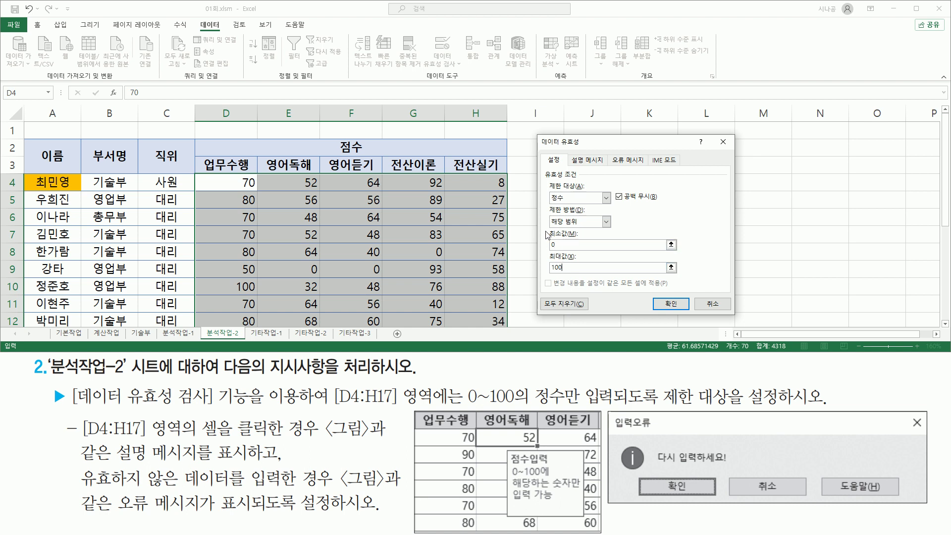
drag(461, 405, 593, 405)
drag(548, 189, 573, 203)
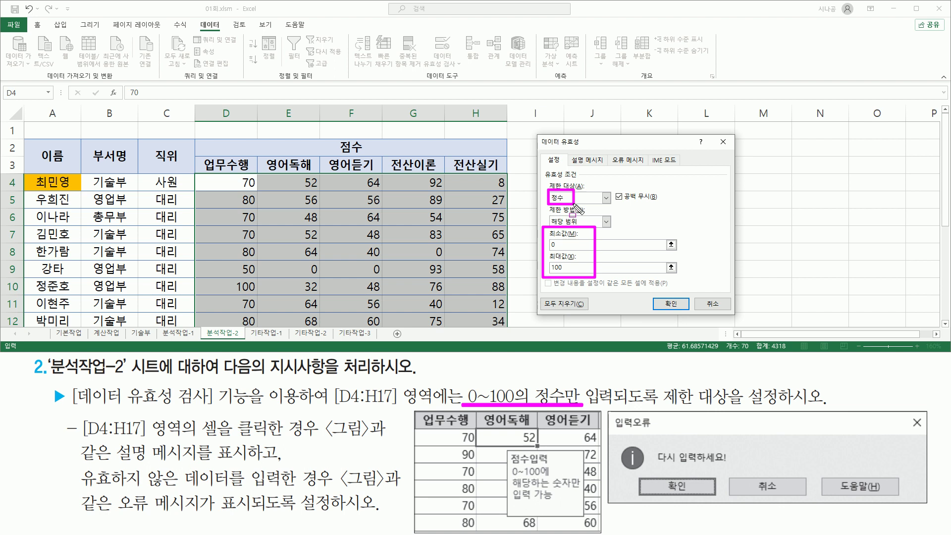
key(Escape)
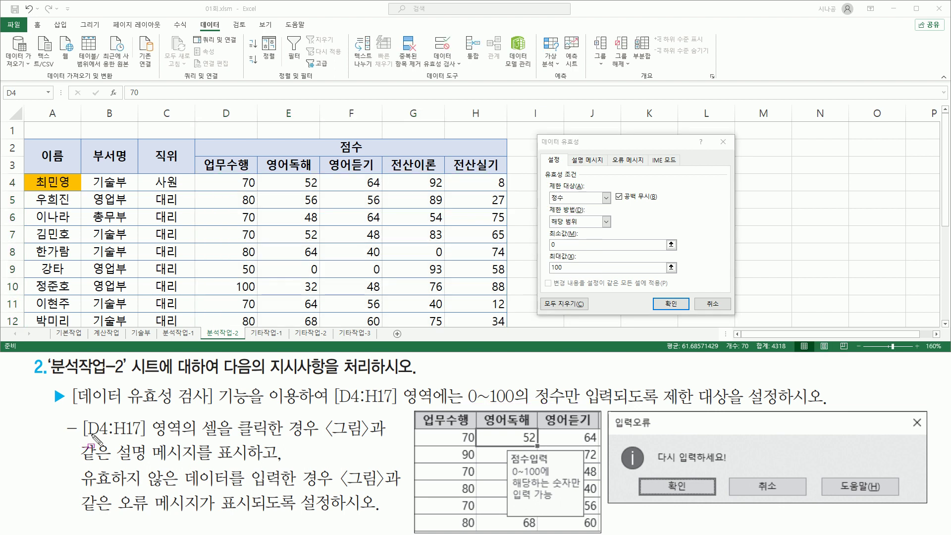
mouse_move(82, 438)
mouse_down()
mouse_move(197, 439)
mouse_move(213, 429)
mouse_move(212, 439)
mouse_move(382, 439)
mouse_up()
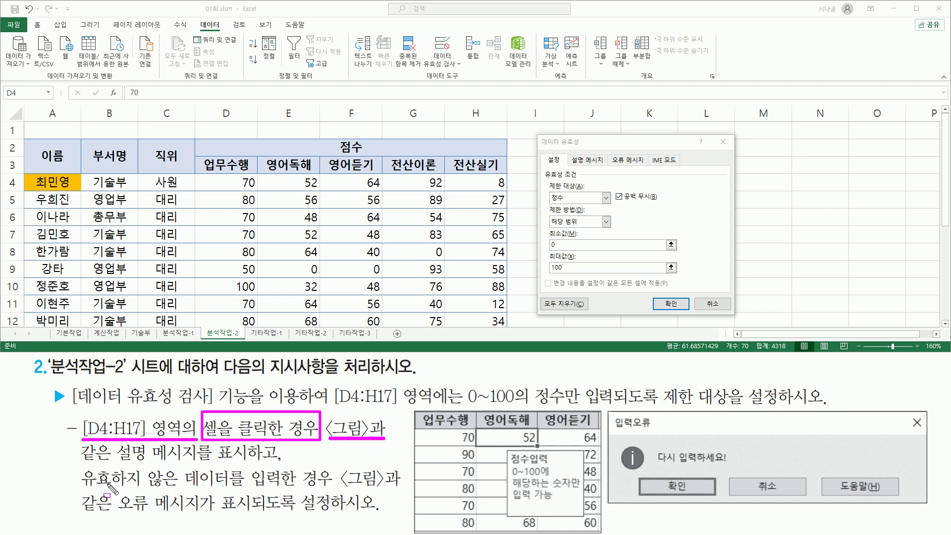
drag(81, 460, 250, 460)
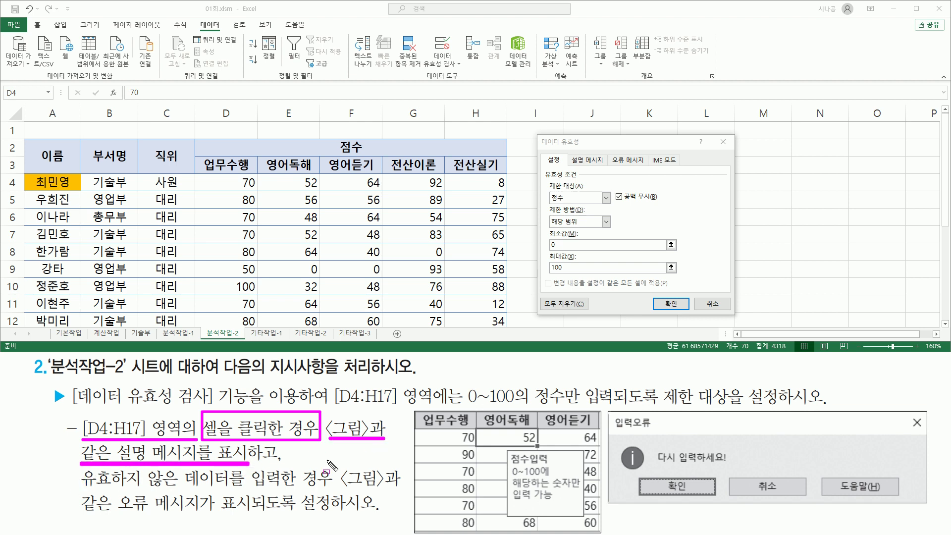
mouse_move(485, 429)
mouse_down()
mouse_move(536, 448)
mouse_move(522, 500)
mouse_move(596, 529)
mouse_move(586, 517)
mouse_up()
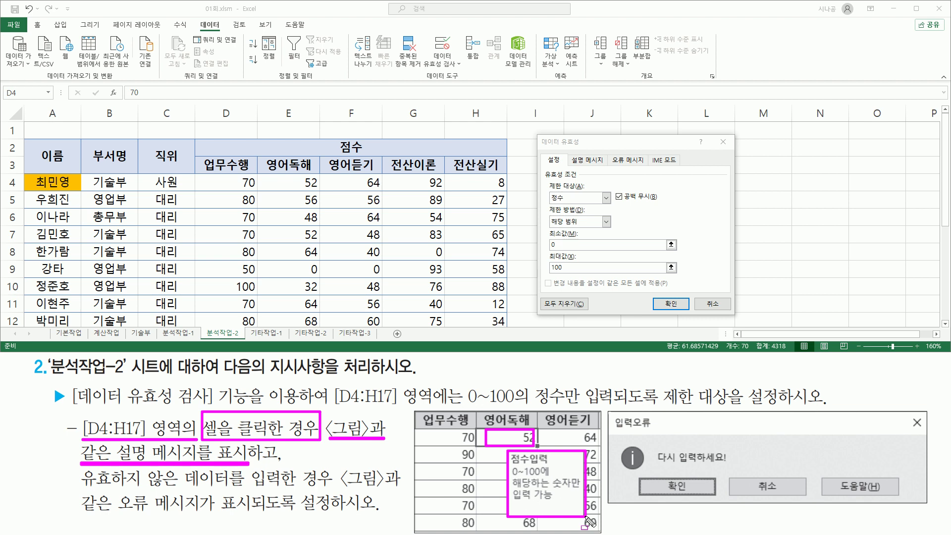
mouse_move(116, 442)
mouse_down()
mouse_move(124, 456)
mouse_move(200, 465)
mouse_up()
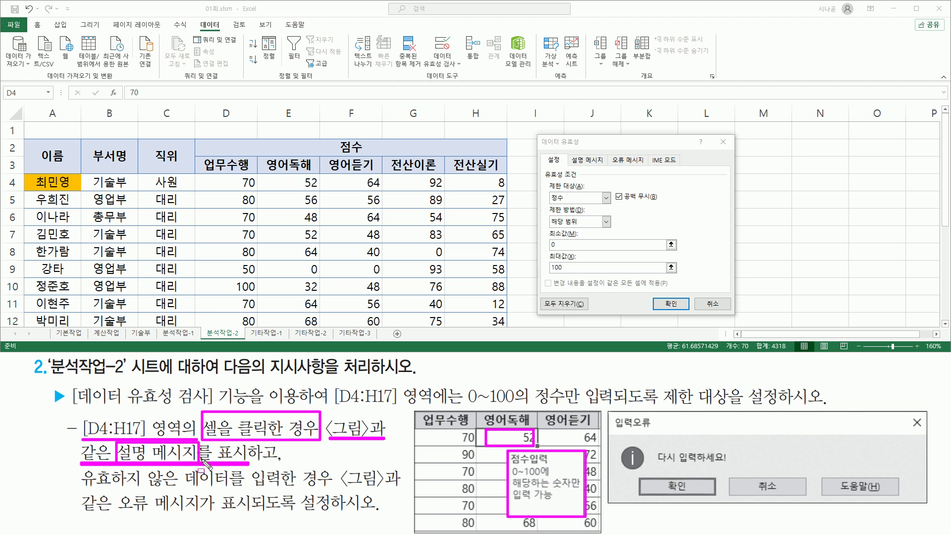
mouse_move(541, 148)
mouse_down()
mouse_move(590, 300)
mouse_move(732, 314)
mouse_up()
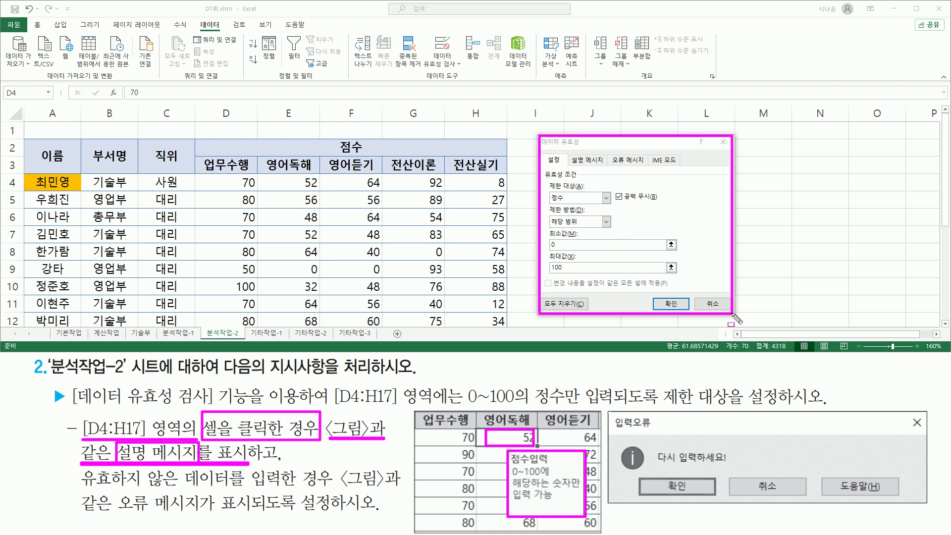
drag(568, 153, 608, 167)
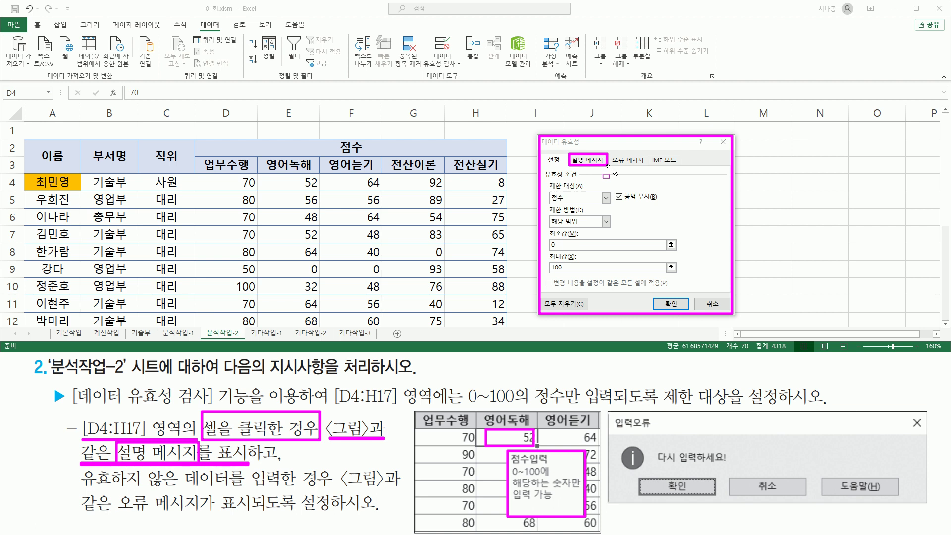
key(Escape)
Set the validation input message title to 점수입력 and its text to "0~100에 해당하는 숫자만 입력 가능", shown when a cell is selected
click(596, 161)
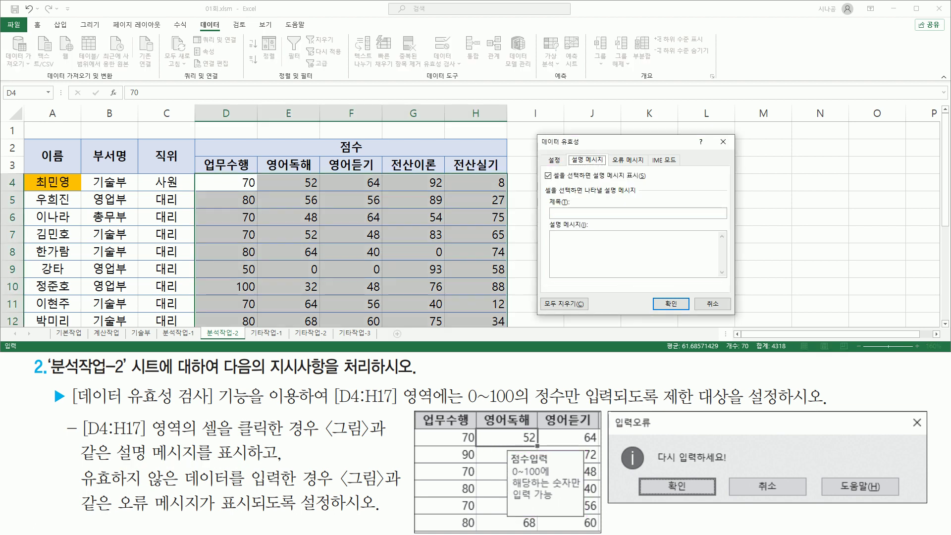
drag(569, 154, 610, 165)
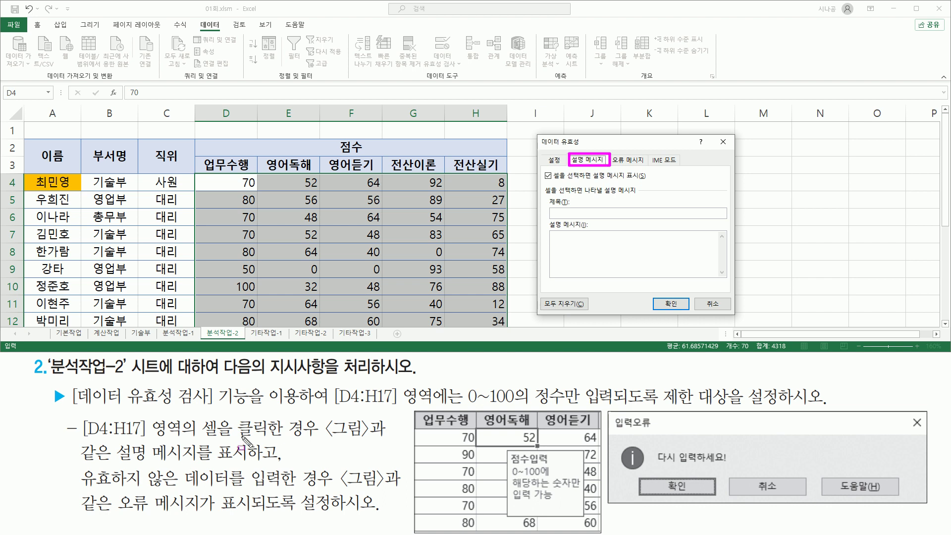
drag(202, 437, 303, 437)
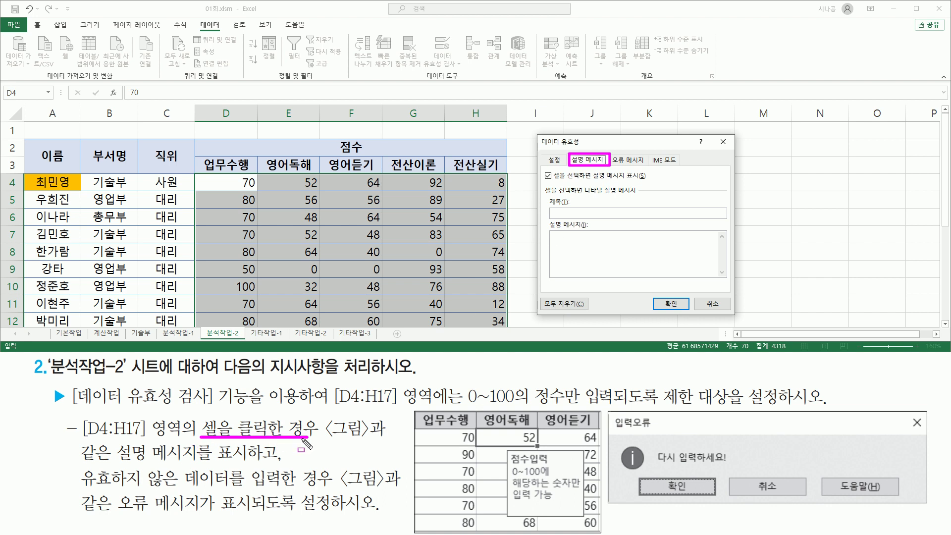
drag(114, 463, 252, 463)
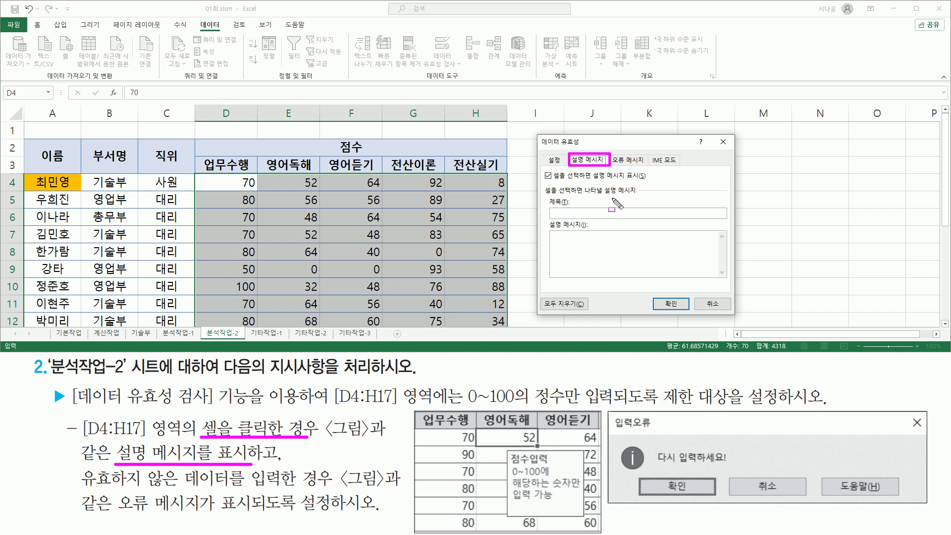
drag(554, 181, 647, 181)
mouse_move(556, 170)
mouse_down()
mouse_move(541, 183)
mouse_move(558, 184)
mouse_up()
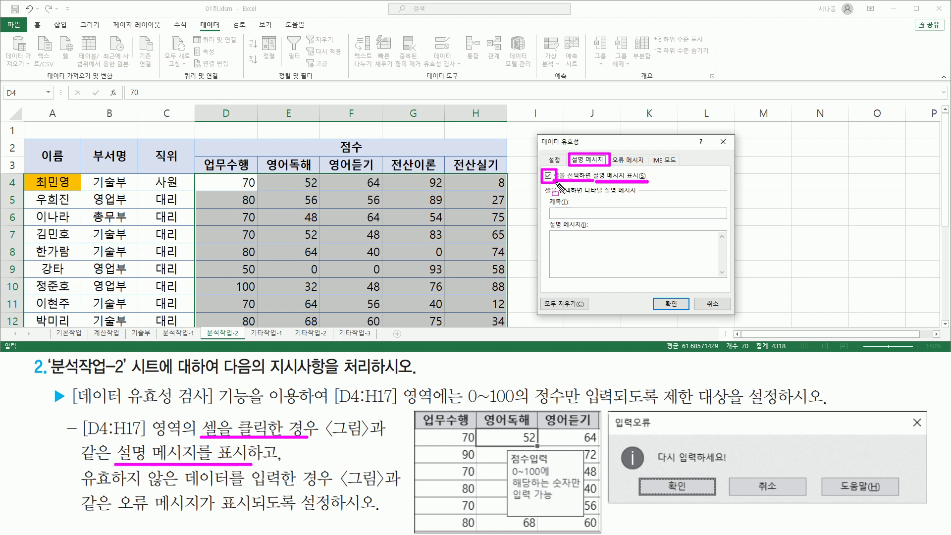
mouse_move(510, 455)
mouse_down()
mouse_move(512, 462)
mouse_move(539, 462)
mouse_move(554, 453)
mouse_move(557, 467)
mouse_up()
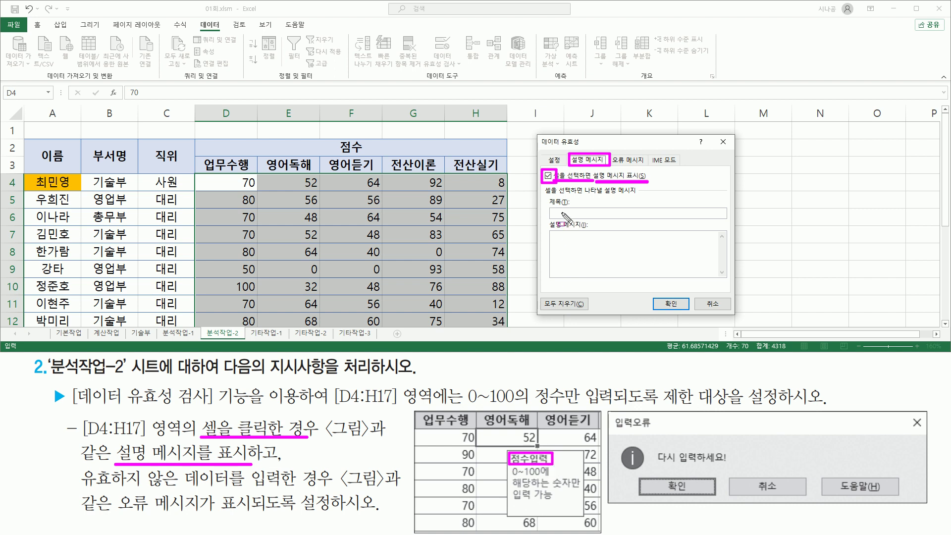
mouse_move(548, 207)
mouse_down()
mouse_move(550, 218)
mouse_move(614, 224)
mouse_up()
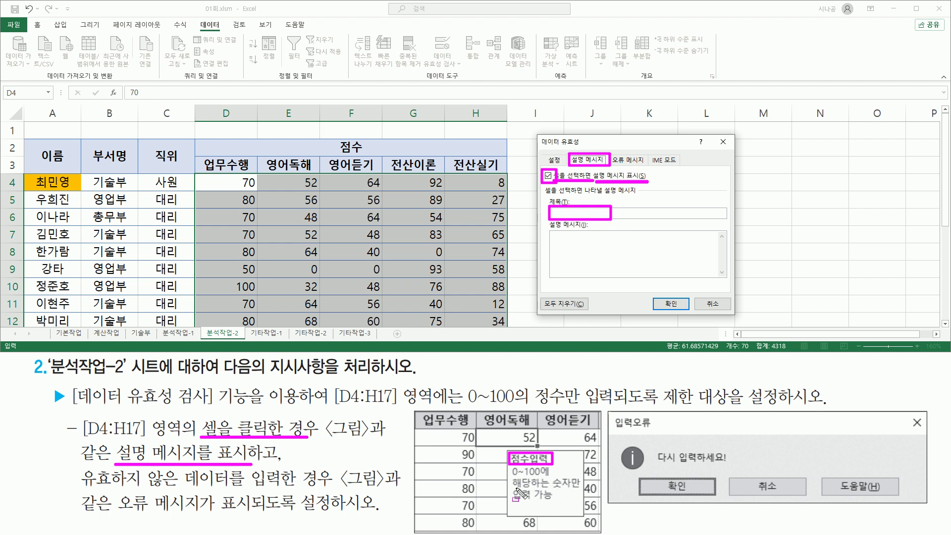
mouse_move(507, 465)
mouse_down()
mouse_move(533, 489)
mouse_move(579, 487)
mouse_move(557, 466)
mouse_up()
mouse_move(577, 503)
mouse_down()
mouse_move(580, 495)
mouse_move(506, 505)
mouse_move(585, 505)
mouse_up()
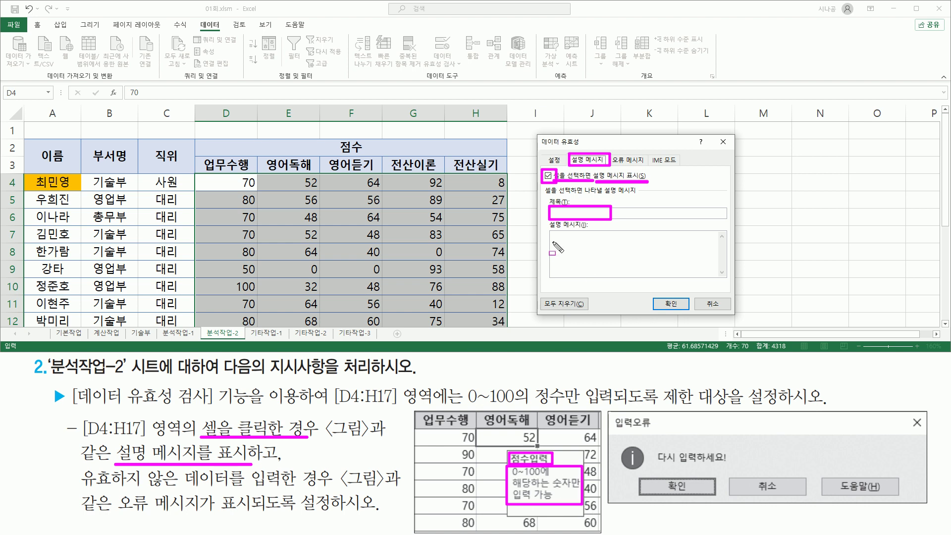
mouse_move(551, 233)
mouse_down()
mouse_move(639, 269)
mouse_move(688, 274)
mouse_up()
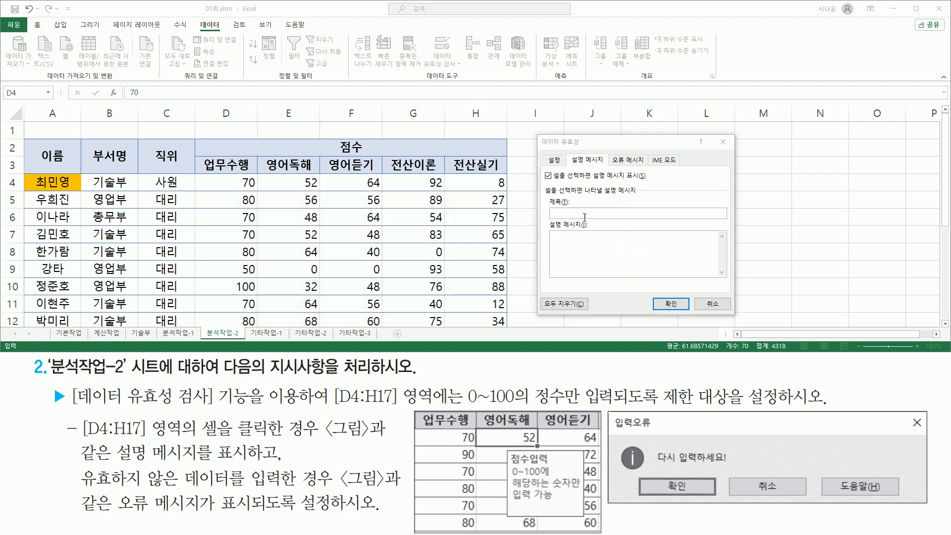
click(584, 212)
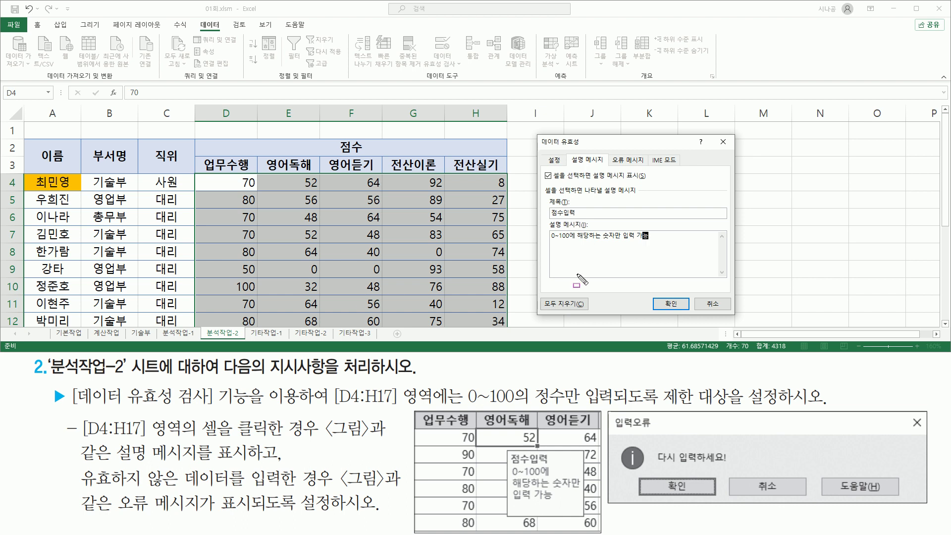
drag(546, 242, 654, 243)
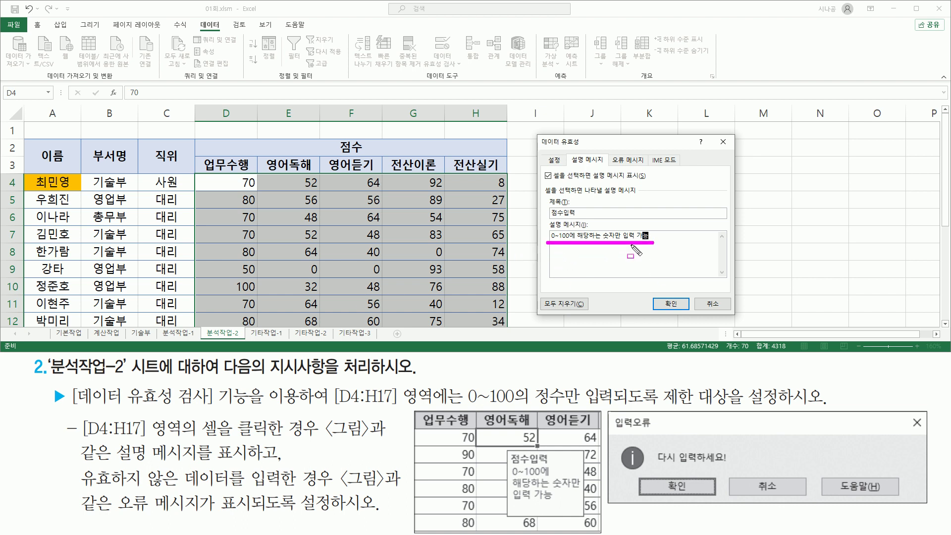
mouse_move(507, 465)
mouse_down()
mouse_move(545, 505)
mouse_move(583, 505)
mouse_up()
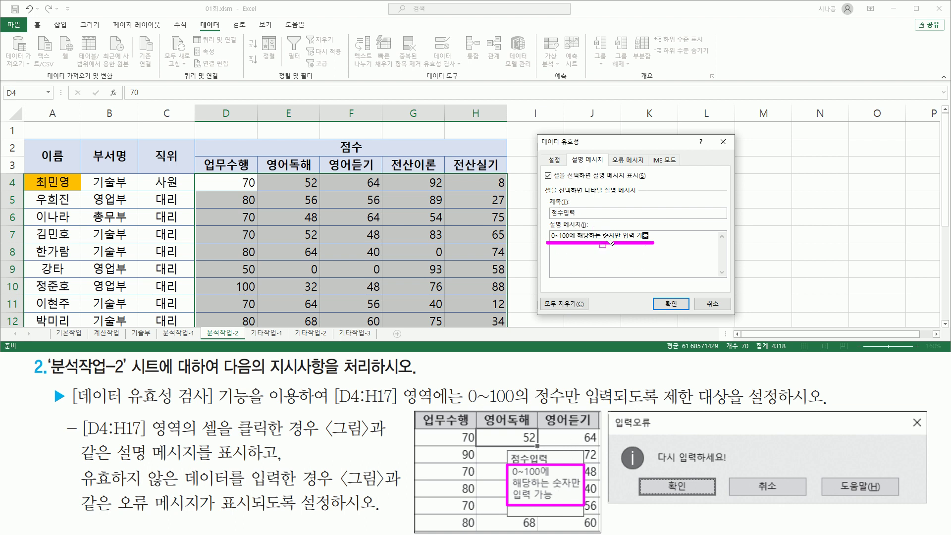
drag(570, 157, 610, 158)
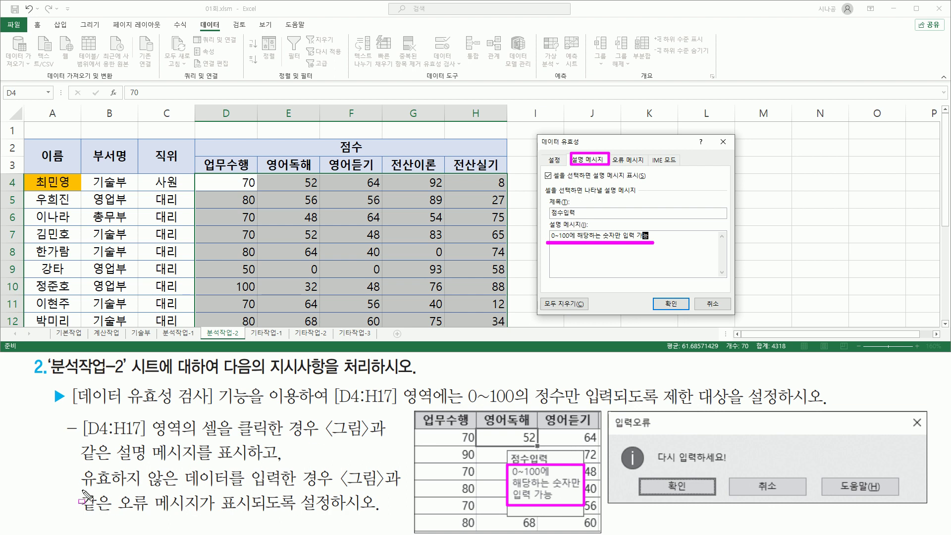
drag(82, 490, 328, 490)
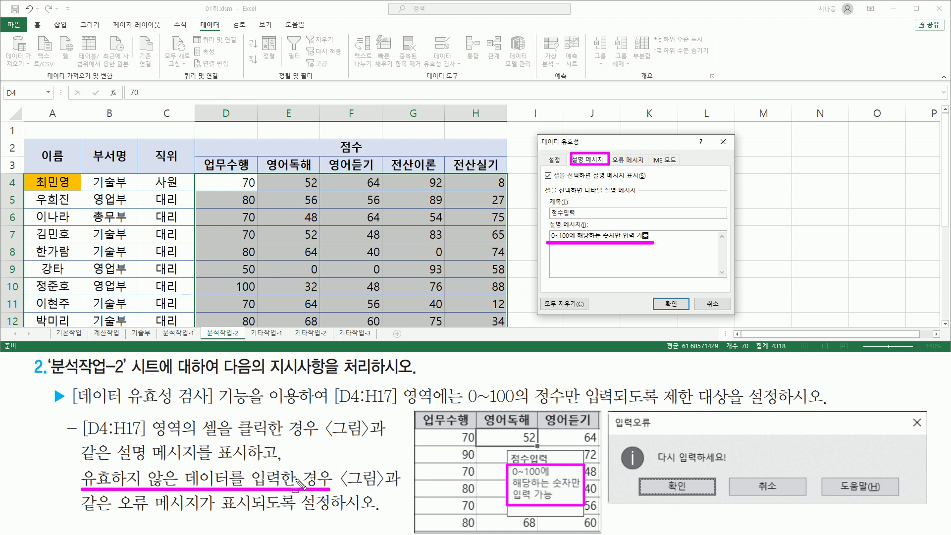
drag(116, 514, 202, 514)
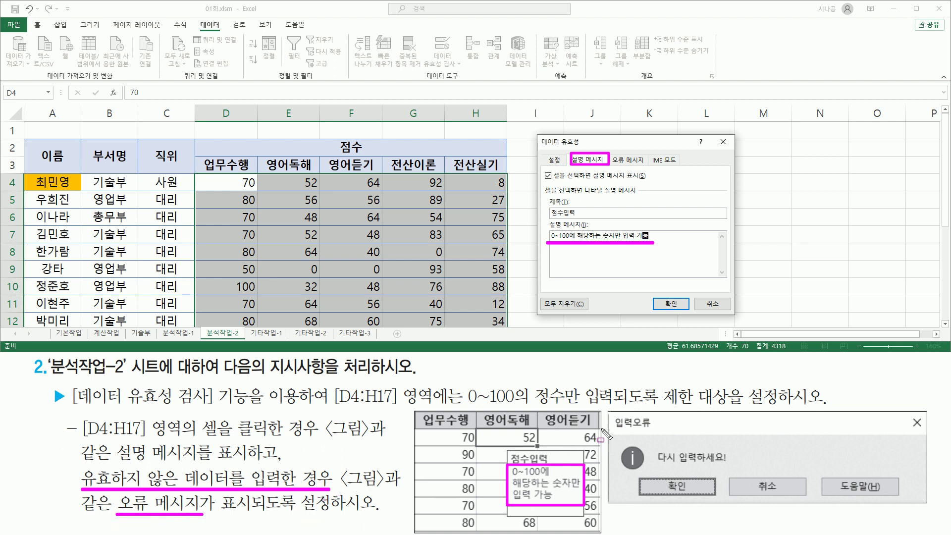
drag(612, 149, 649, 174)
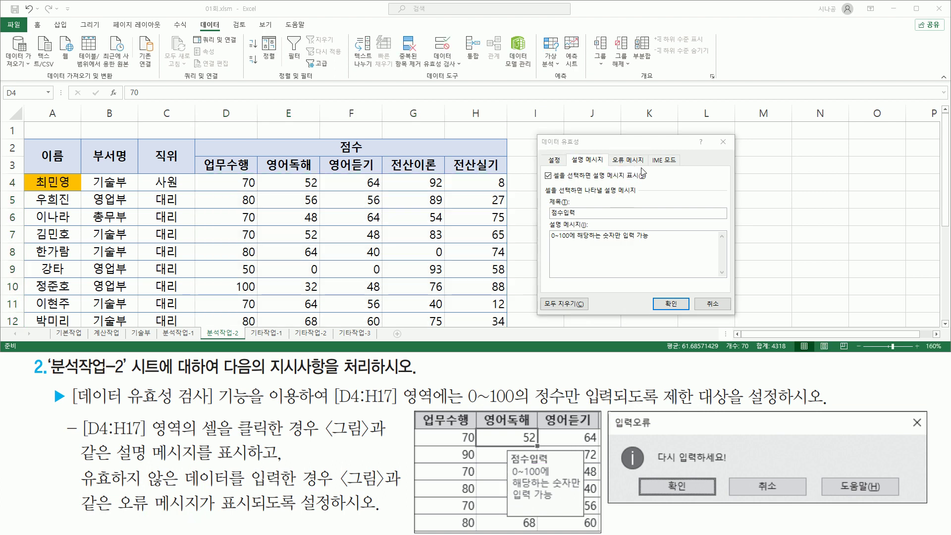
Open the error message (오류 메시지) settings of the data validation rule
click(635, 163)
mouse_move(609, 154)
mouse_down()
mouse_move(610, 166)
mouse_move(648, 154)
mouse_up()
mouse_move(611, 432)
mouse_down()
mouse_move(659, 431)
mouse_move(661, 416)
mouse_up()
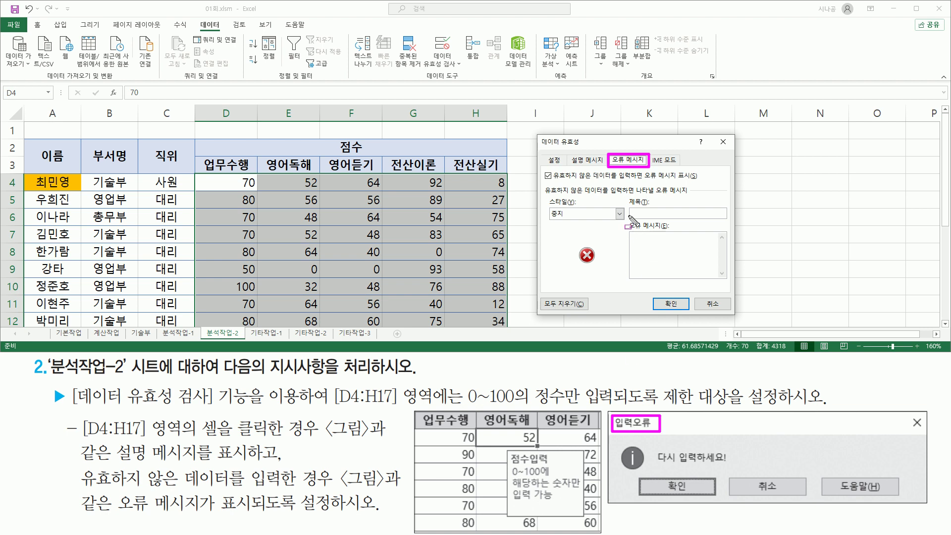
drag(631, 208, 667, 213)
drag(709, 220, 726, 220)
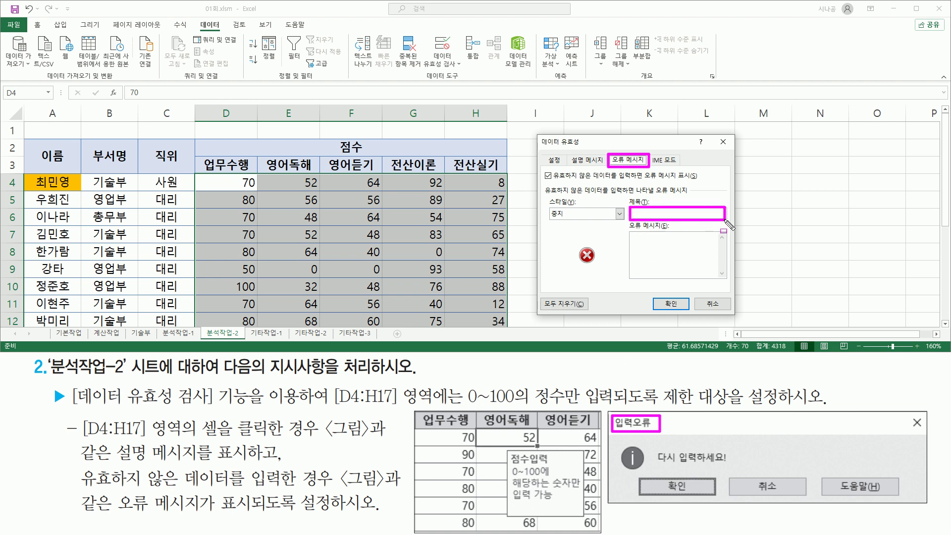
mouse_move(630, 232)
mouse_down()
mouse_move(639, 256)
mouse_move(721, 278)
mouse_up()
mouse_move(652, 466)
mouse_down()
mouse_move(748, 475)
mouse_move(735, 449)
mouse_move(736, 466)
mouse_up()
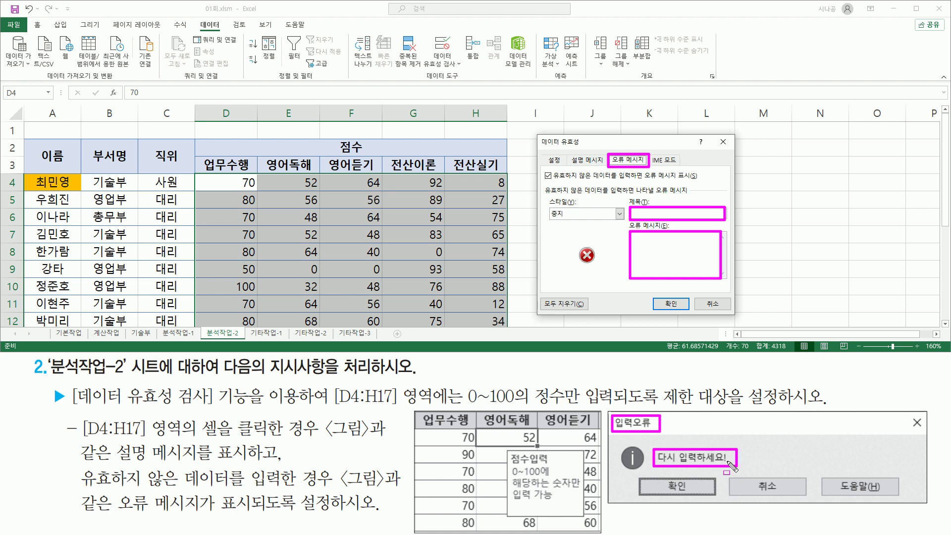
mouse_move(565, 194)
mouse_down()
mouse_move(551, 217)
mouse_move(591, 220)
mouse_up()
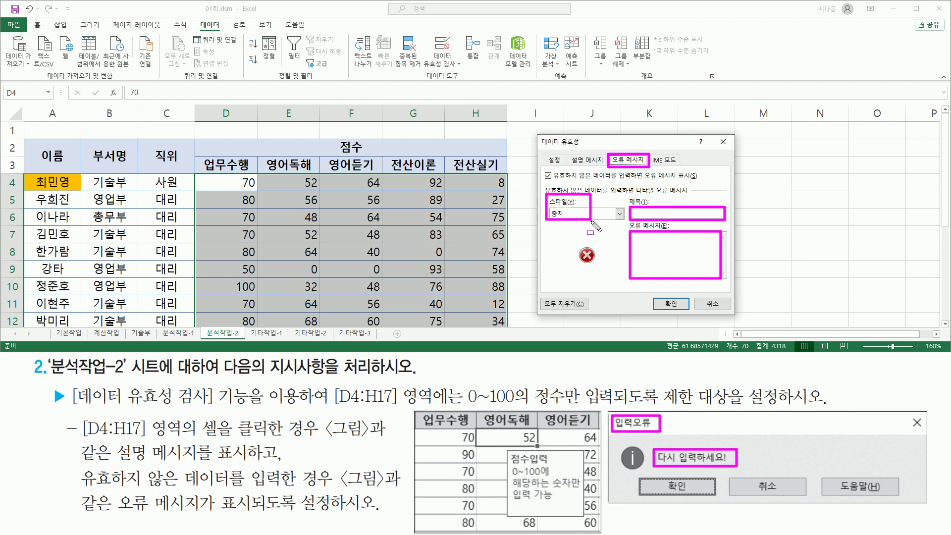
mouse_move(638, 441)
mouse_down()
mouse_move(620, 458)
mouse_move(644, 477)
mouse_up()
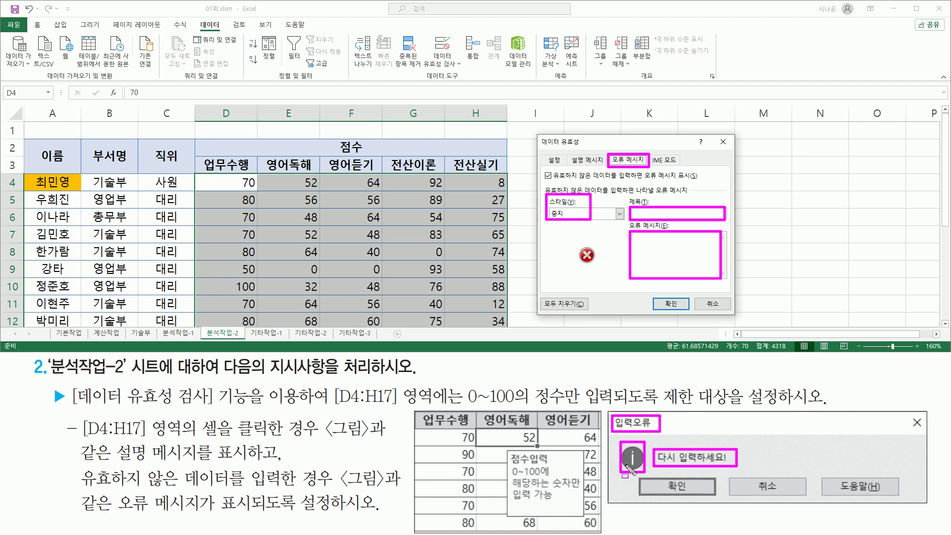
key(Escape)
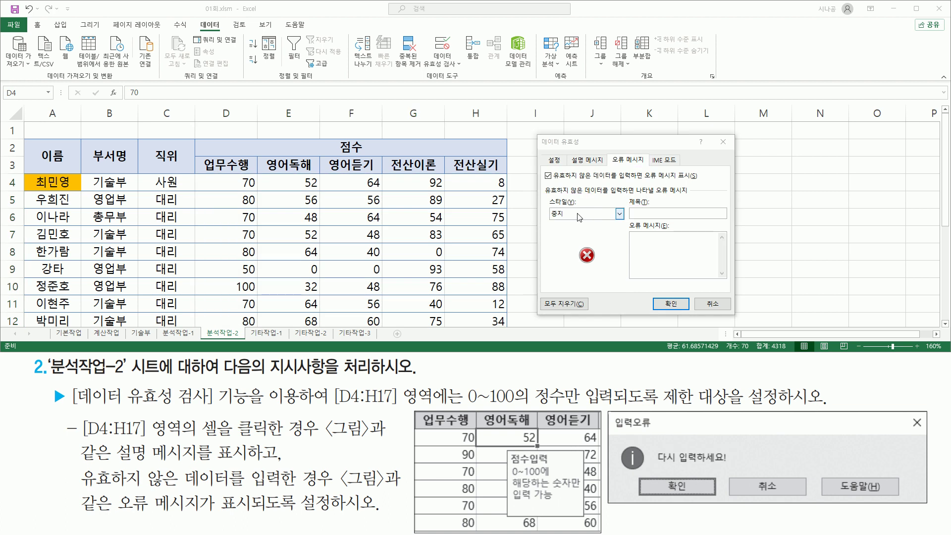
Try the 경고 style for the error message and compare its icon with the one in the task figure
click(578, 214)
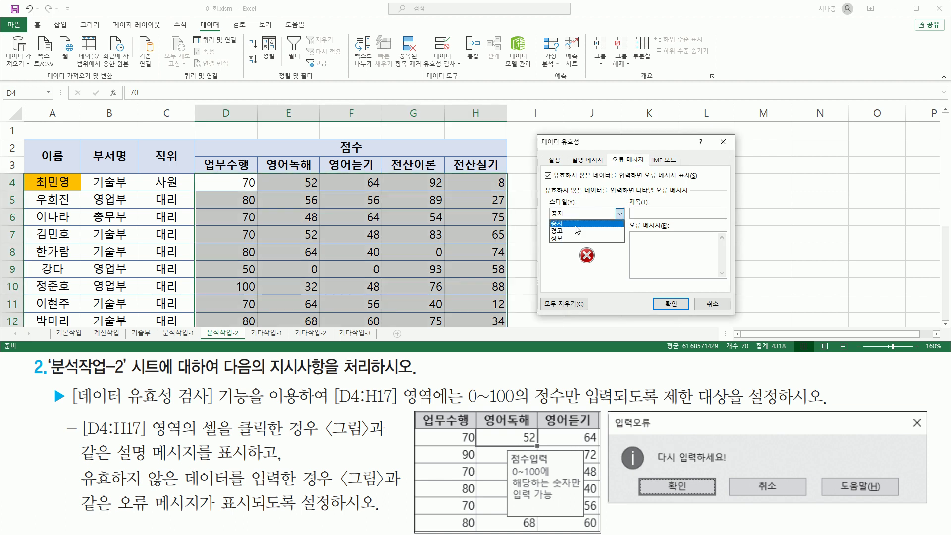
click(575, 231)
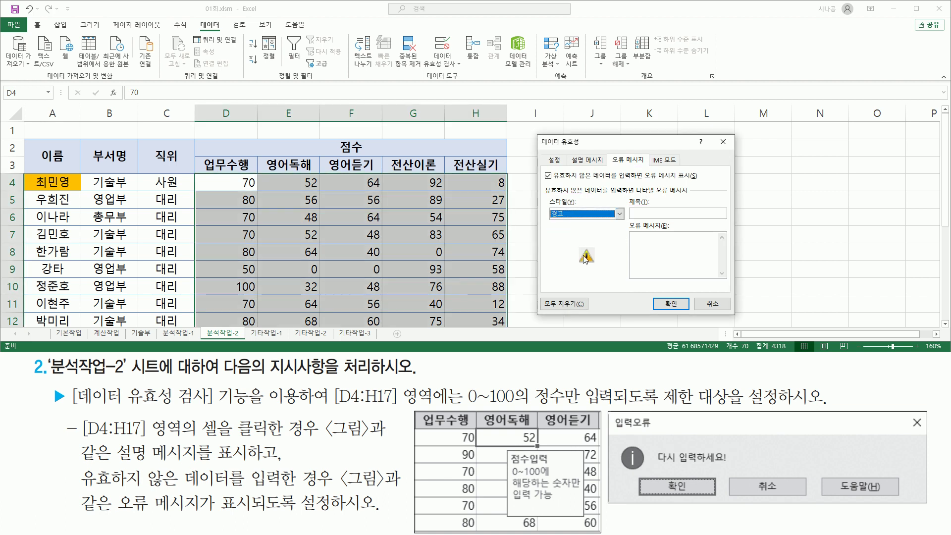
key(ctrl+2)
drag(572, 242, 600, 269)
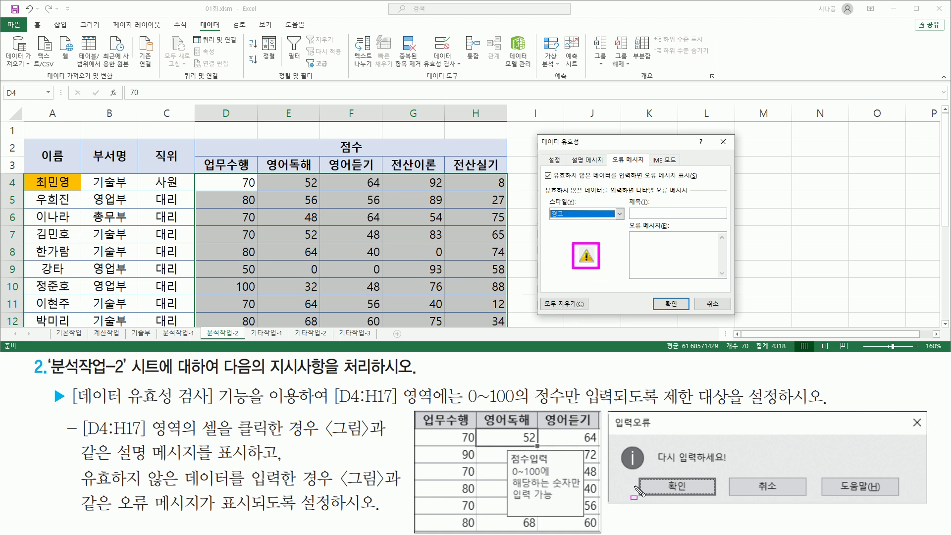
drag(618, 443, 648, 474)
key(Escape)
Set the error message style to 정보, with the title 입력오류 and the text "다시 입력하세요!"
click(570, 214)
click(564, 239)
key(ctrl+2)
drag(573, 239, 602, 275)
mouse_move(616, 442)
mouse_down()
mouse_move(658, 481)
mouse_move(648, 471)
mouse_up()
key(Escape)
click(643, 214)
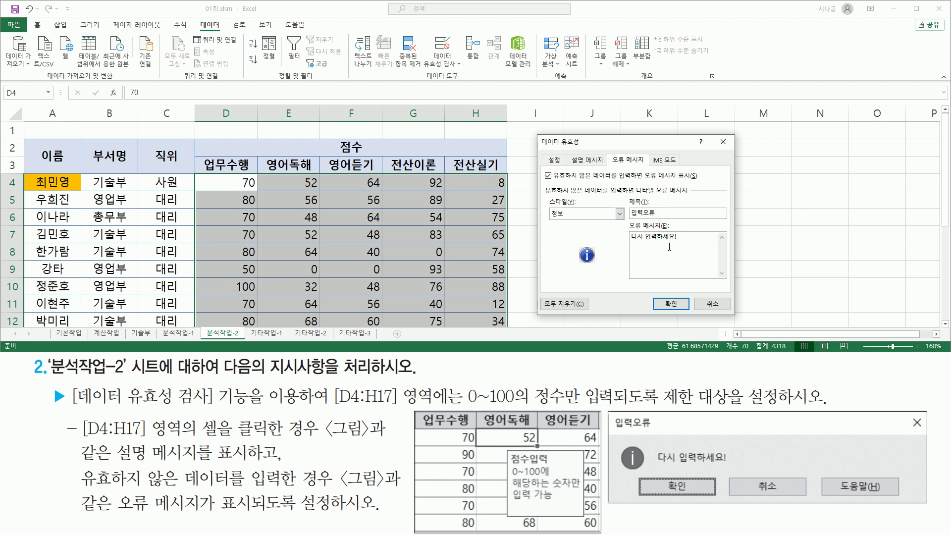
drag(630, 242, 681, 243)
drag(654, 466, 734, 466)
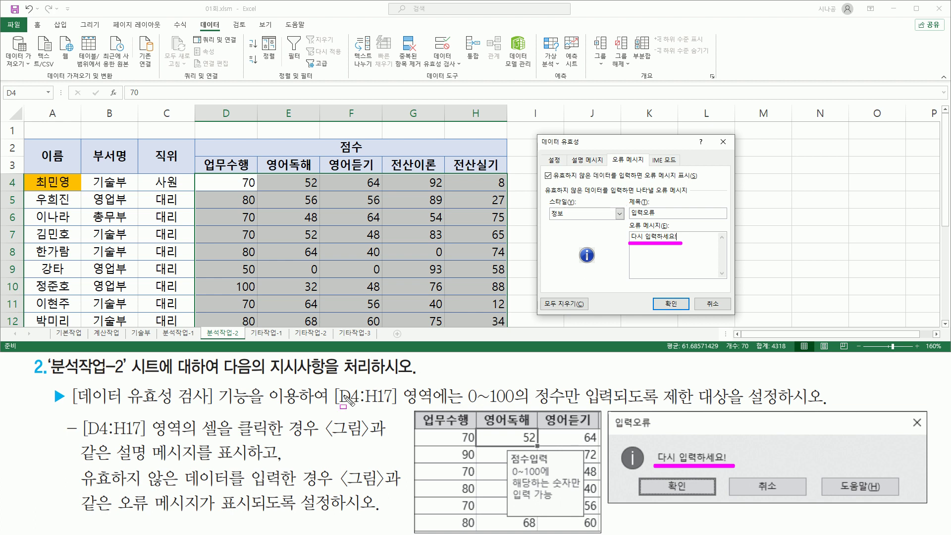
drag(46, 381, 895, 501)
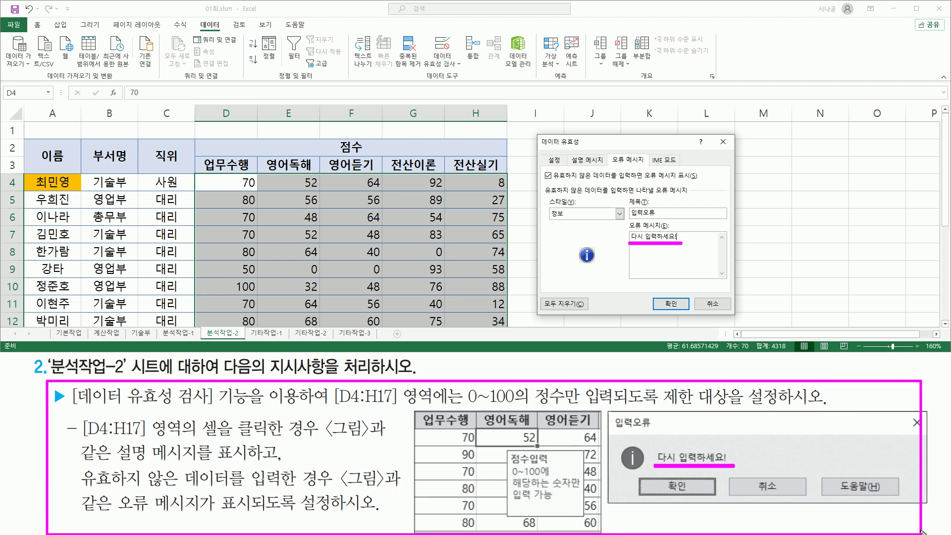
key(Escape)
mouse_move(661, 297)
mouse_down()
mouse_move(656, 316)
mouse_move(688, 315)
mouse_up()
key(Escape)
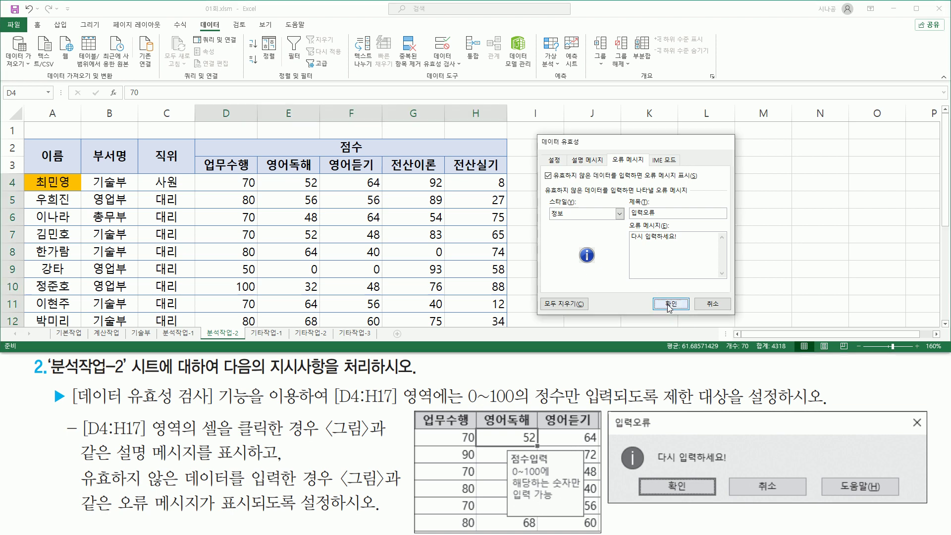
Apply the data validation rule to D4:H17 and move the selection to the empty cell L8
click(669, 304)
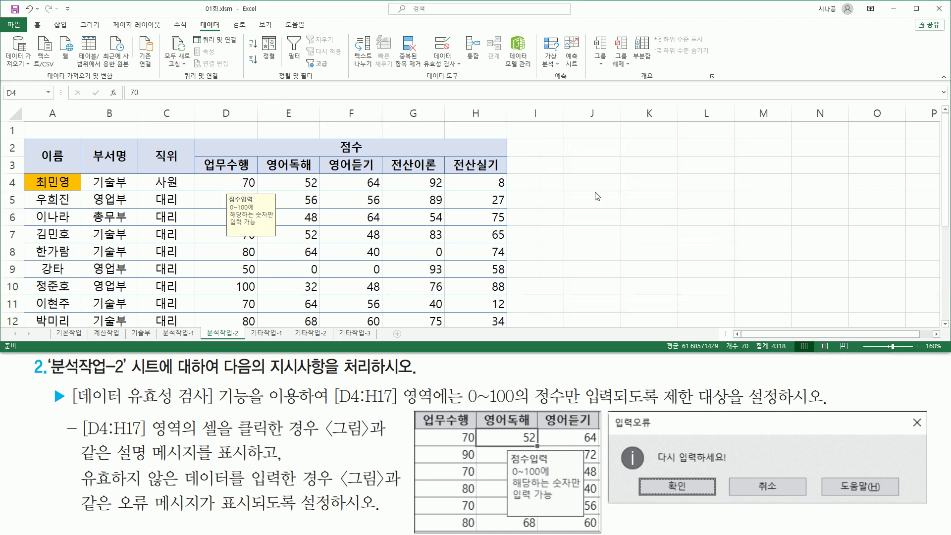
click(664, 182)
click(766, 205)
click(688, 253)
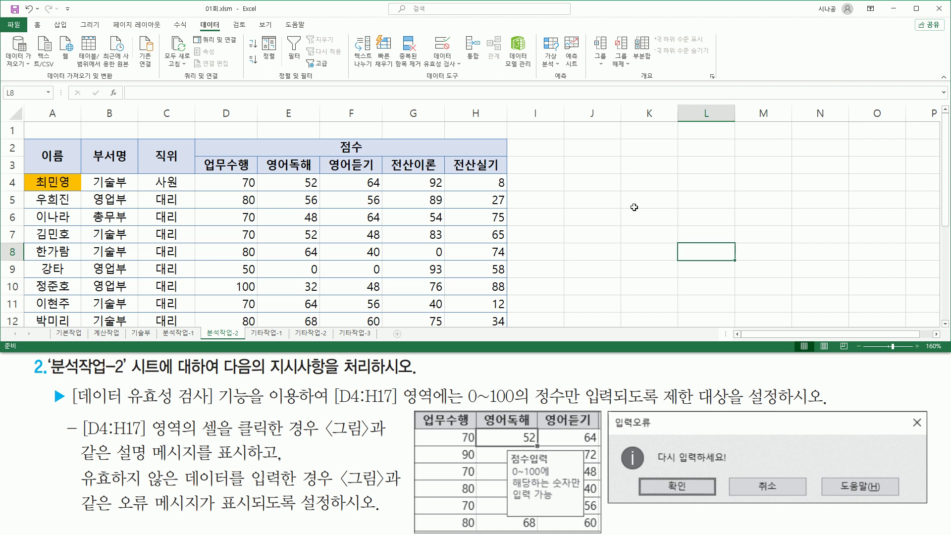
Select cell F7 inside D4:H17 to check the input message against the task figure
click(639, 203)
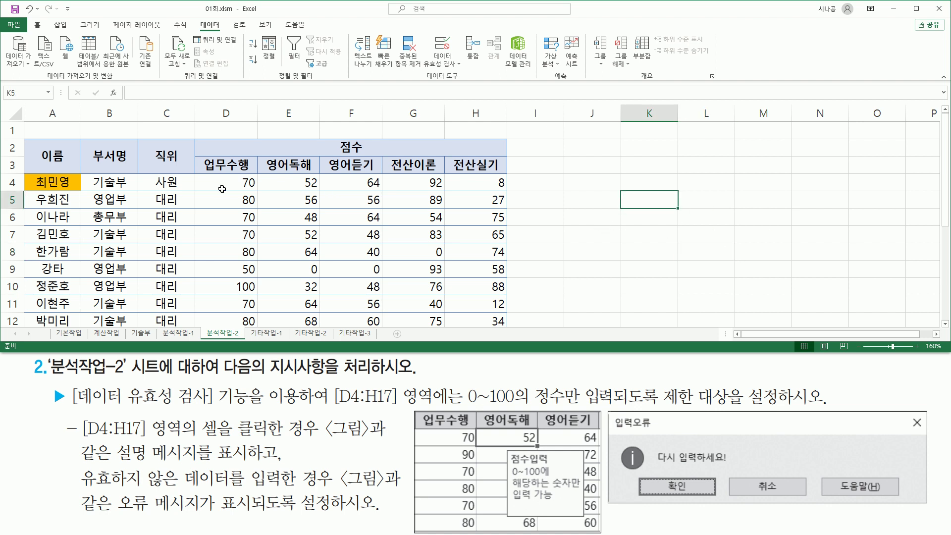
mouse_move(198, 174)
mouse_down()
mouse_move(224, 210)
mouse_move(468, 329)
mouse_move(509, 322)
mouse_up()
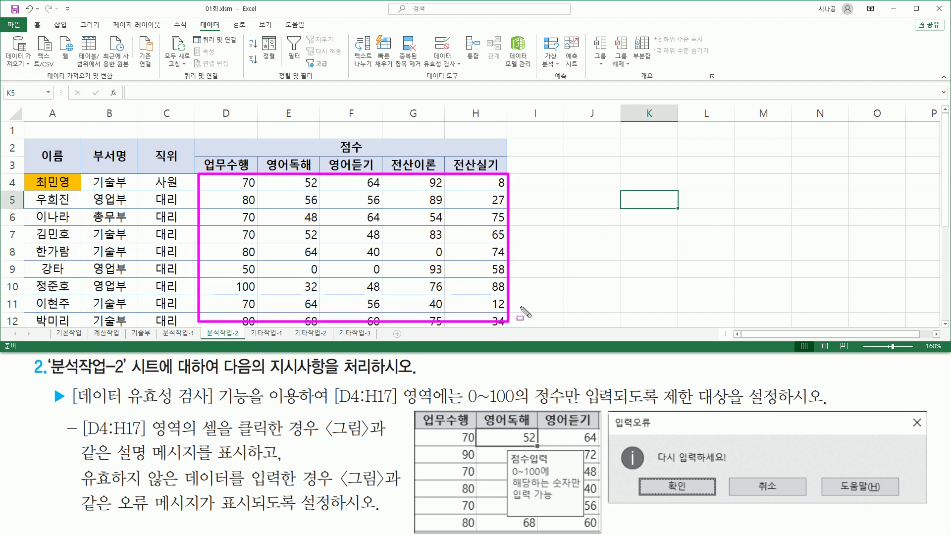
click(349, 233)
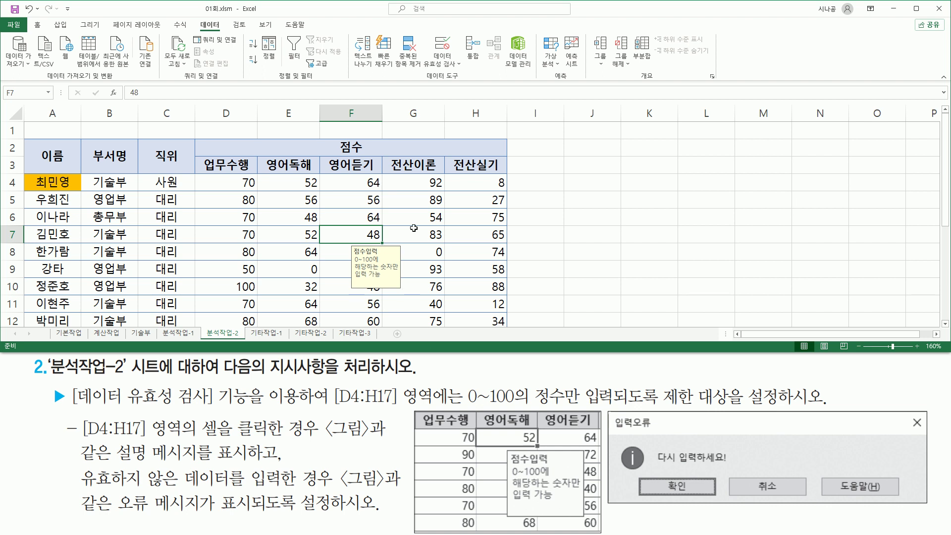
Test the validation rule by entering -1 in G8 and move the error message clear of the table
click(428, 254)
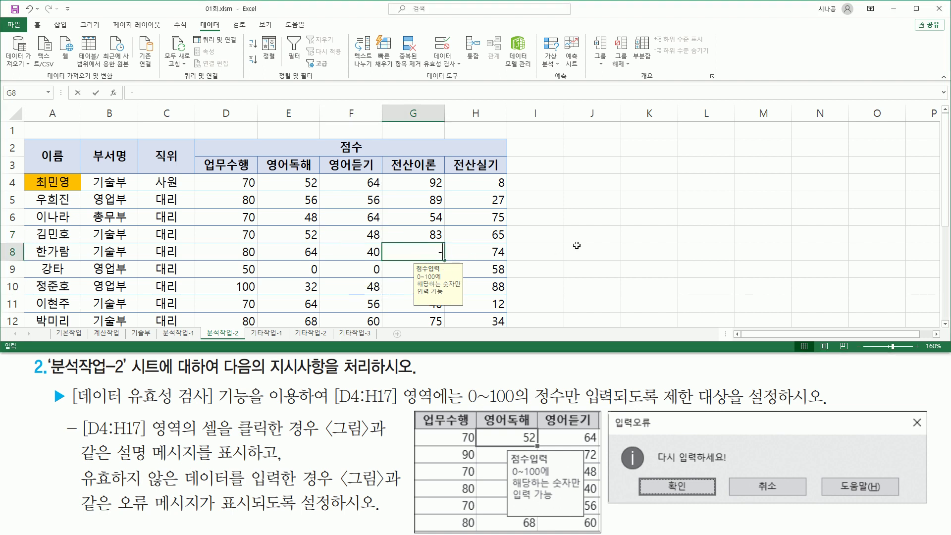
text(-)
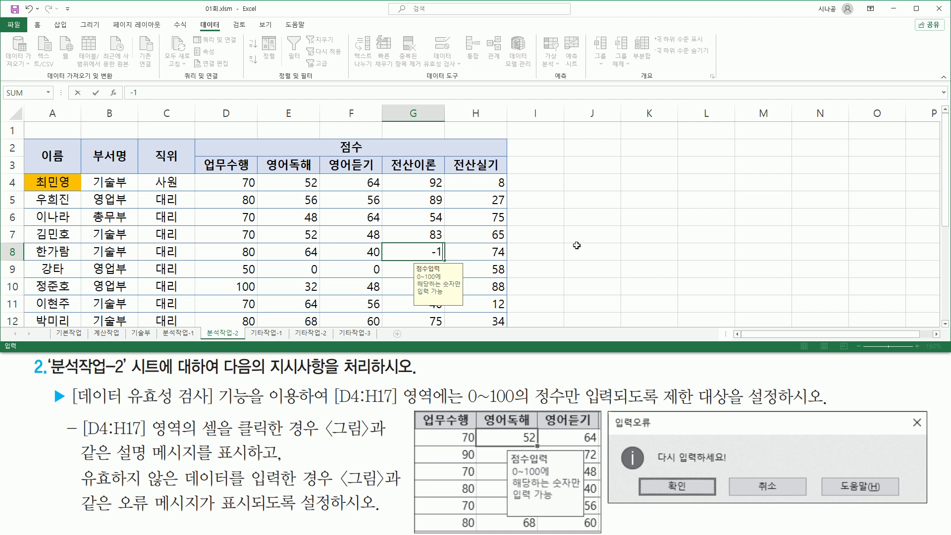
key(Return)
drag(516, 255, 694, 212)
Compare the error message's title, icon and text with the task figure, and cancel the -1 entry in G8
drag(462, 383, 583, 407)
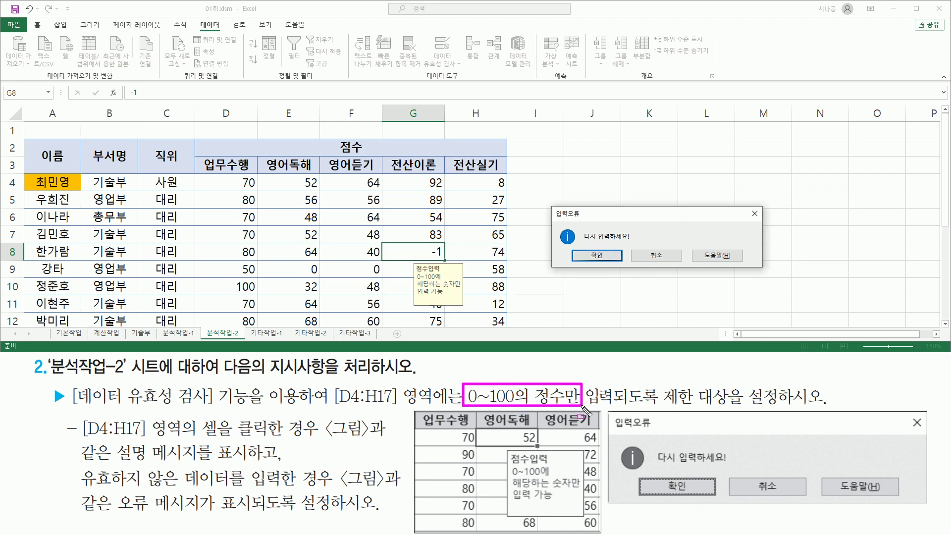
drag(429, 244, 445, 258)
mouse_move(552, 207)
mouse_down()
mouse_move(572, 273)
mouse_move(765, 272)
mouse_up()
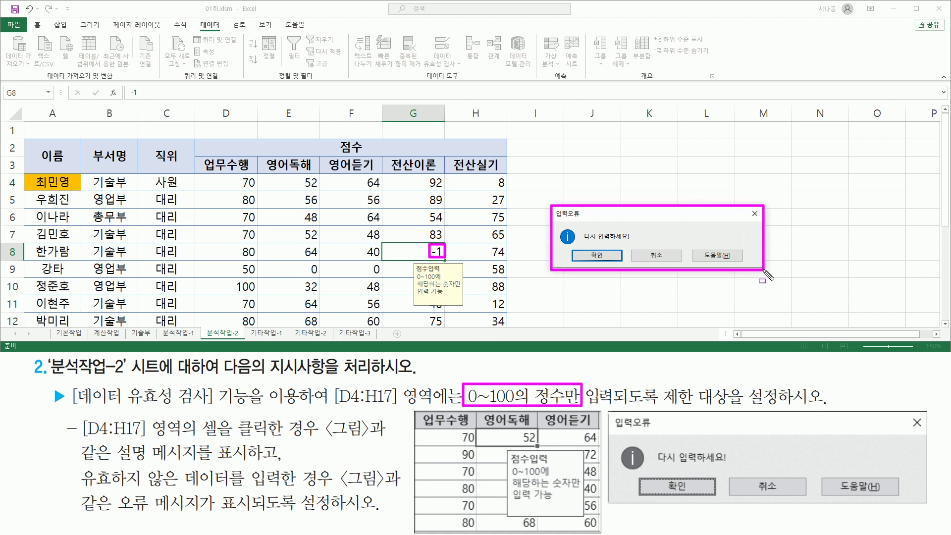
drag(554, 220, 578, 219)
mouse_move(616, 428)
mouse_down()
mouse_move(658, 428)
mouse_move(645, 470)
mouse_up()
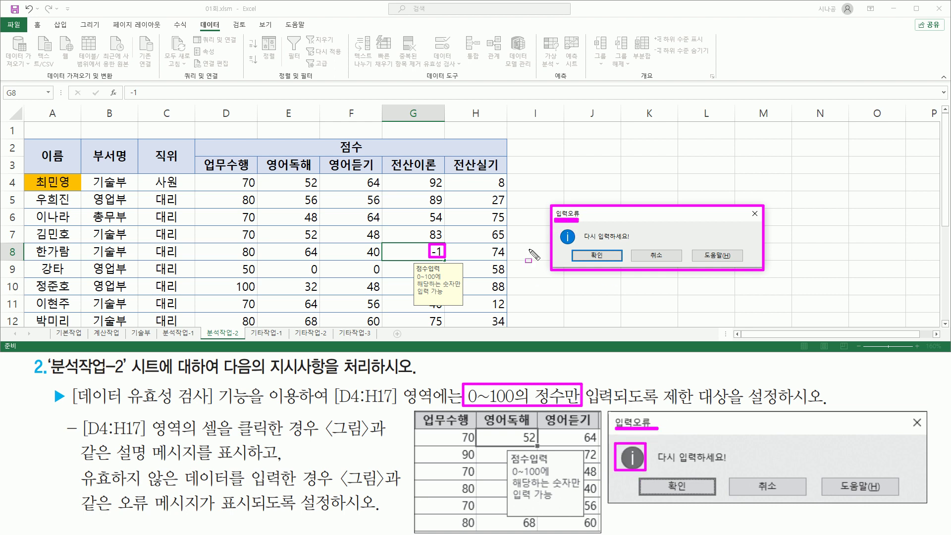
mouse_move(558, 225)
mouse_down()
mouse_move(577, 248)
mouse_move(618, 242)
mouse_up()
drag(654, 463, 731, 463)
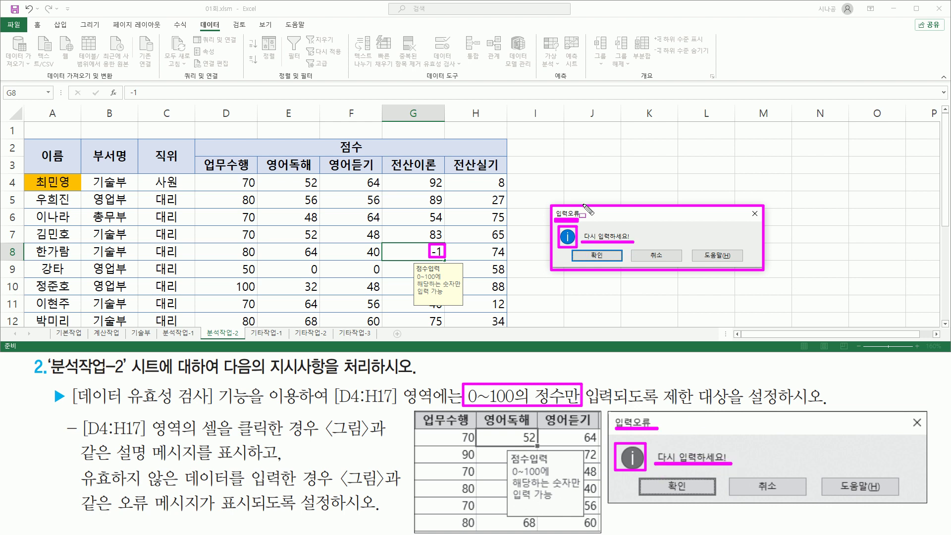
key(e)
drag(748, 203, 766, 226)
click(759, 216)
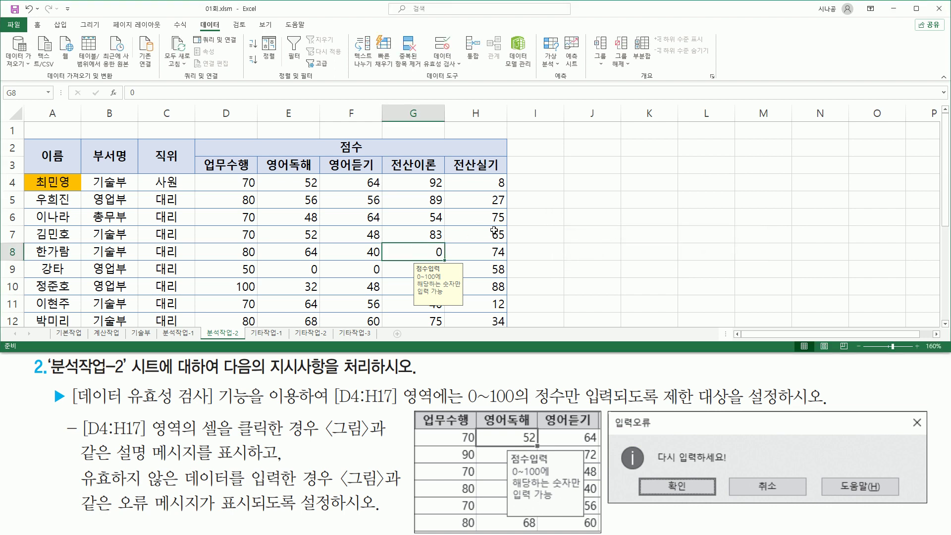
Test the validation rule with 101 in G8, cancel the entry and select the empty cell J6
text(101)
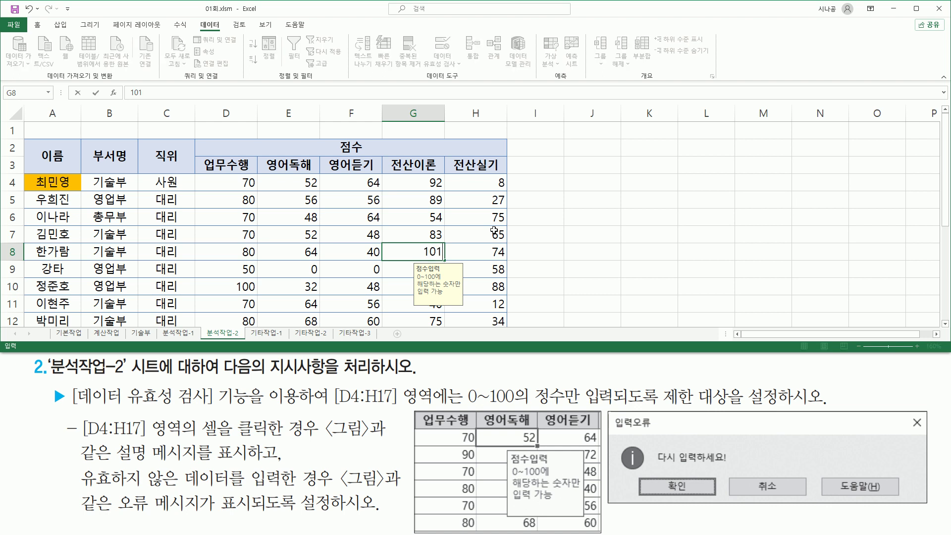
key(Return)
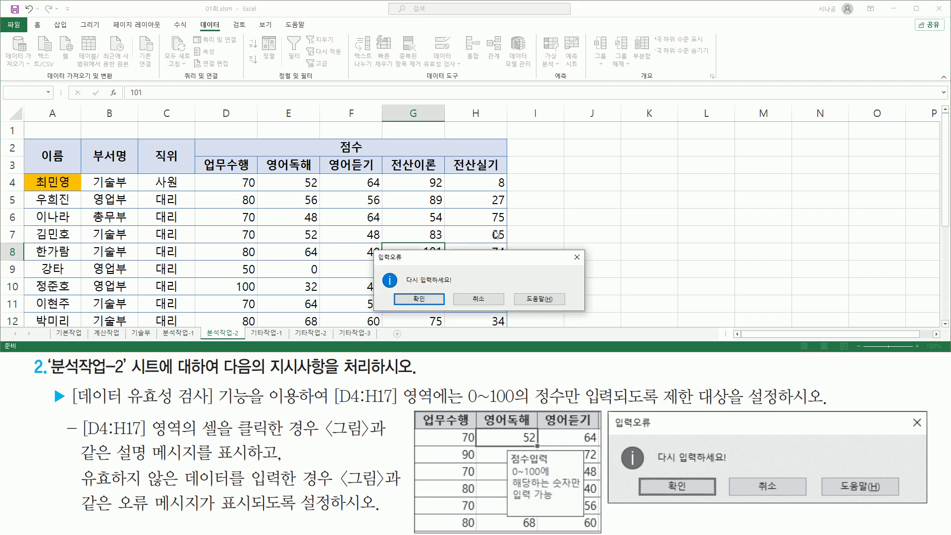
mouse_move(375, 250)
mouse_down()
mouse_move(505, 306)
mouse_move(587, 319)
mouse_move(580, 310)
mouse_up()
click(478, 299)
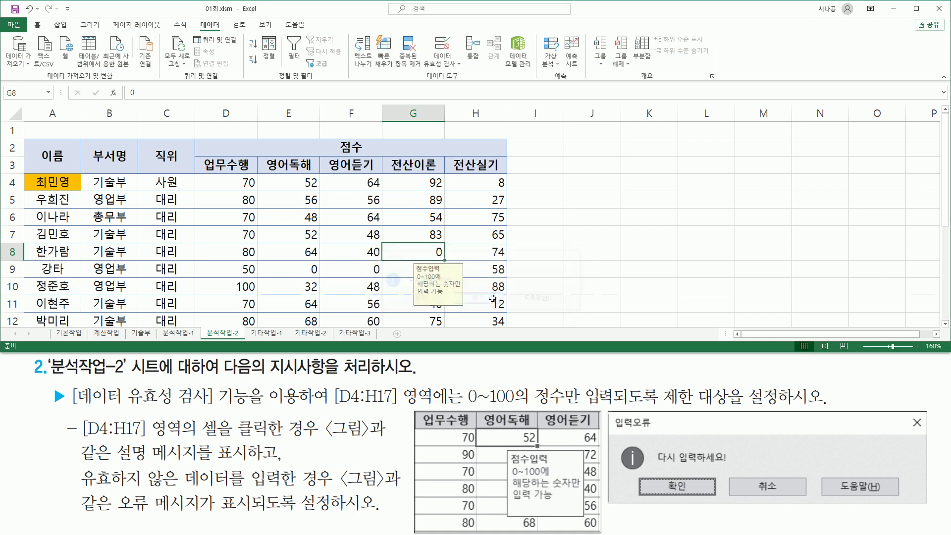
click(568, 214)
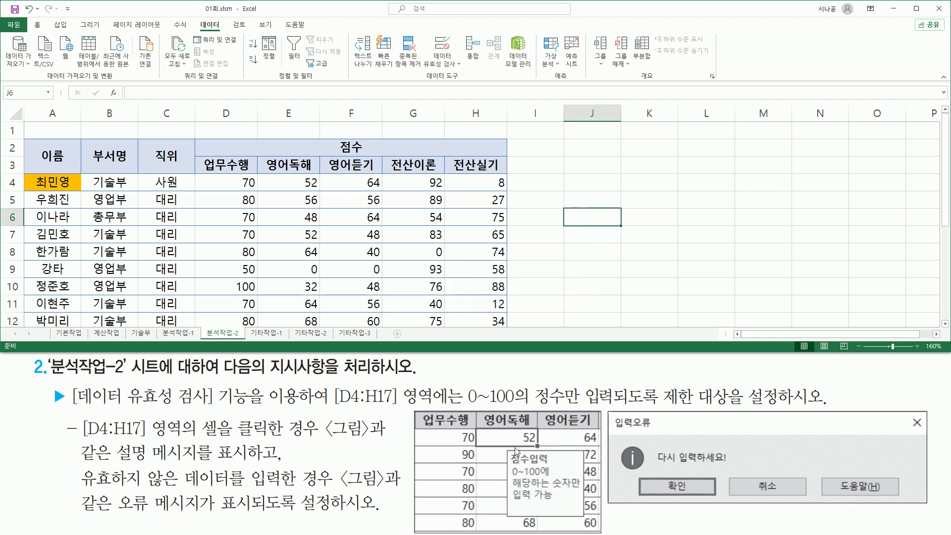
Review the message figures and read the sort instructions for the 부서명 order and the 이름 cell colour
drag(506, 448, 578, 515)
drag(606, 409, 871, 501)
key(Escape)
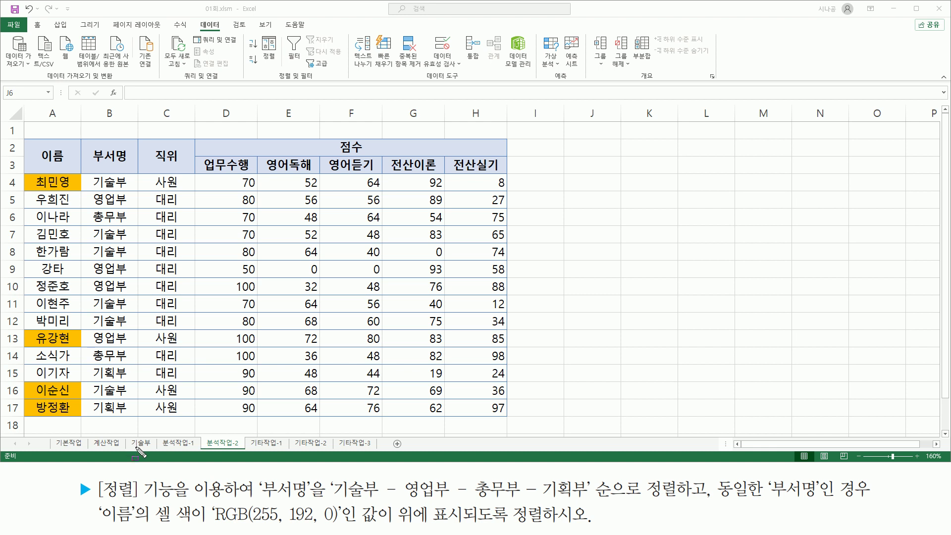
mouse_move(94, 477)
mouse_down()
mouse_move(146, 503)
mouse_move(310, 510)
mouse_up()
drag(79, 143, 131, 169)
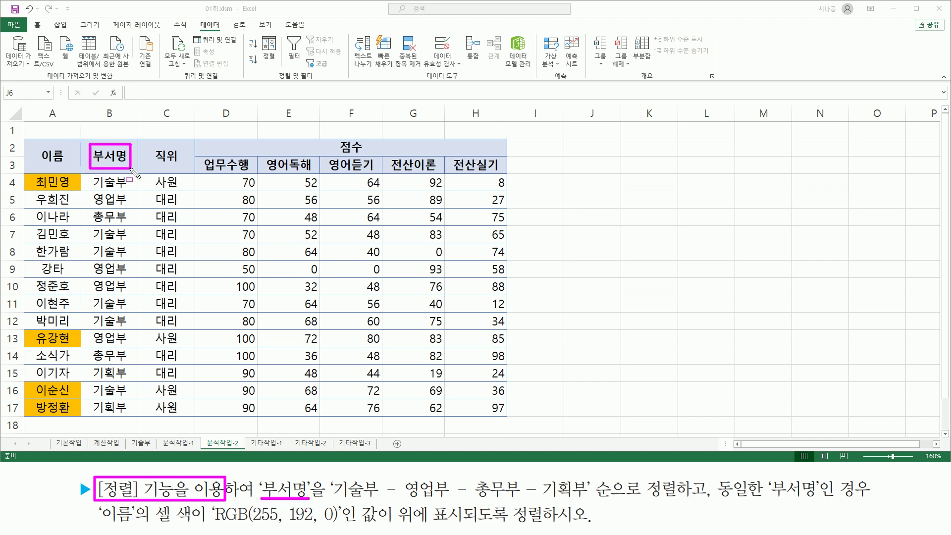
mouse_move(91, 176)
mouse_down()
mouse_move(131, 191)
mouse_move(133, 425)
mouse_up()
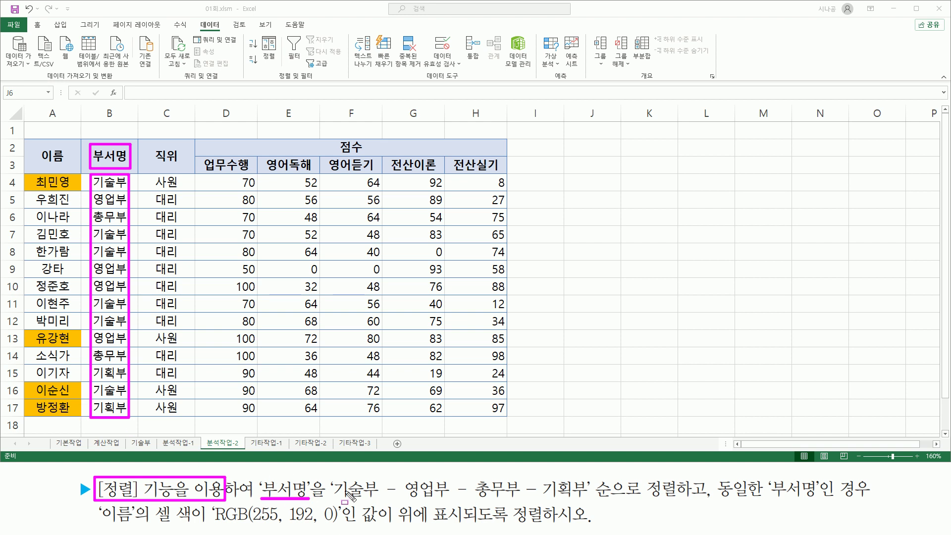
mouse_move(329, 477)
mouse_down()
mouse_move(342, 497)
mouse_move(591, 506)
mouse_move(842, 500)
mouse_up()
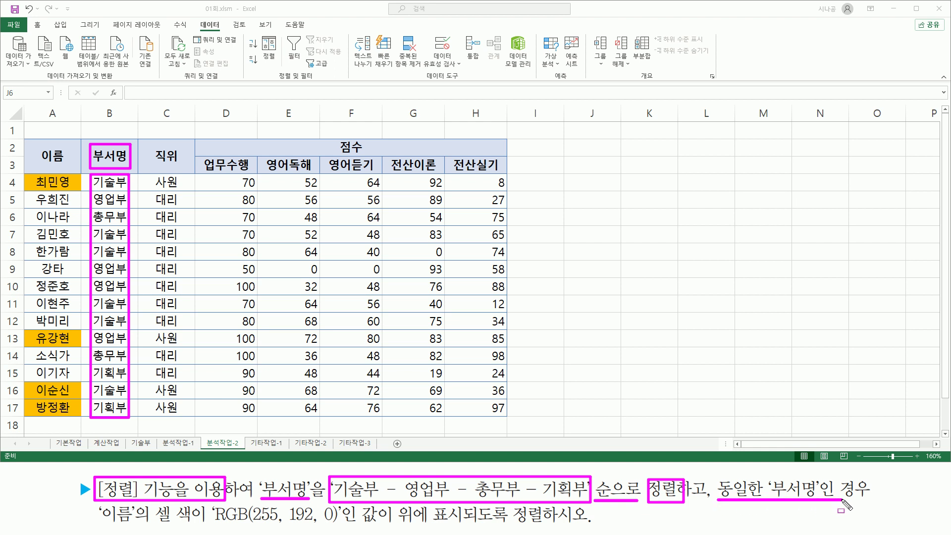
drag(99, 522, 336, 524)
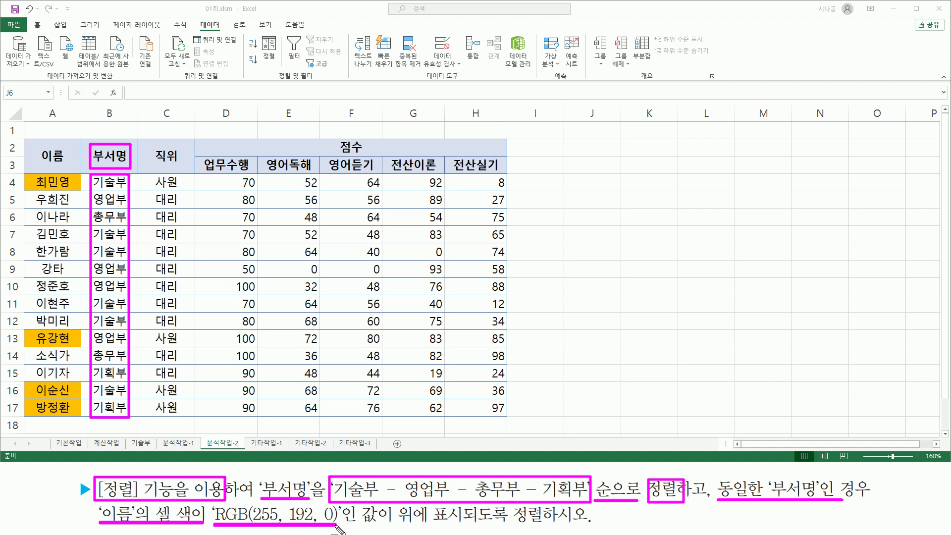
drag(394, 522, 468, 522)
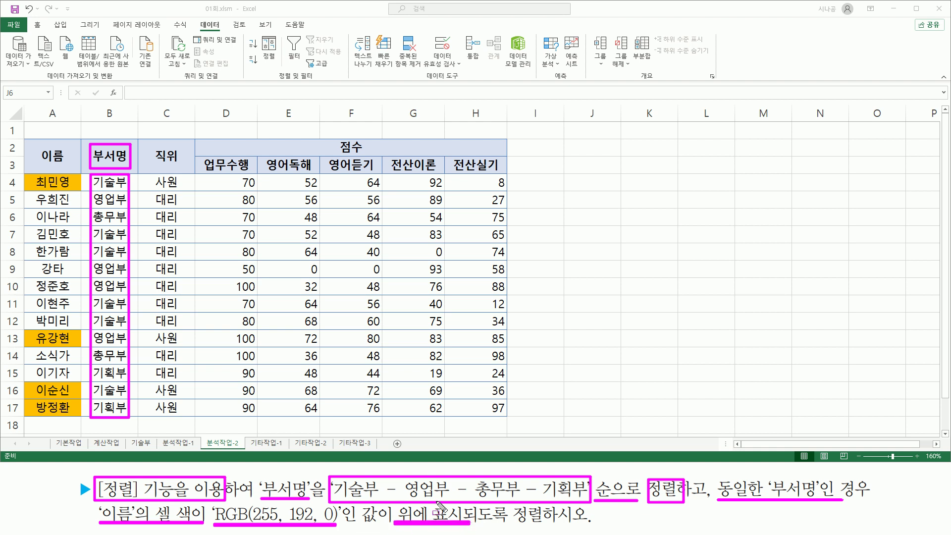
key(Escape)
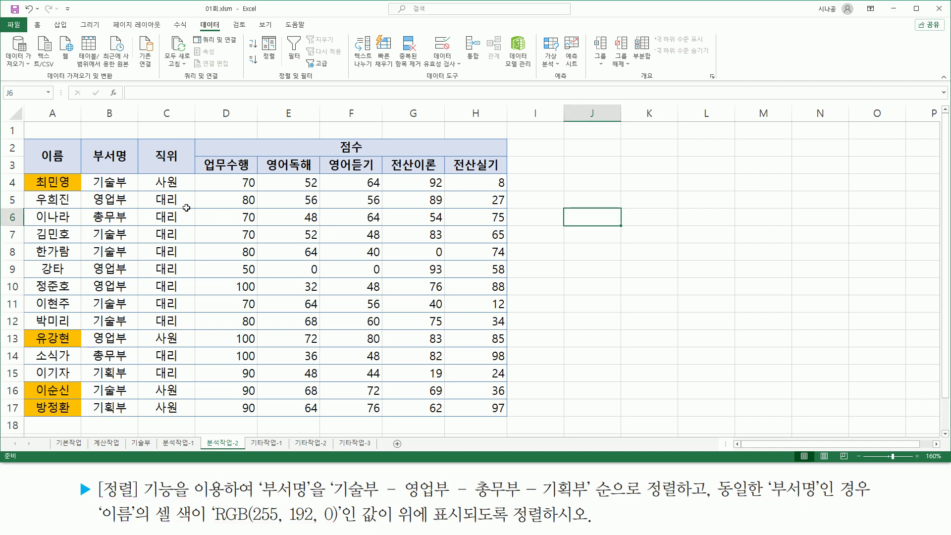
Open the 정렬 (Sort) settings for the score table from cell E6
click(148, 203)
click(120, 220)
click(212, 266)
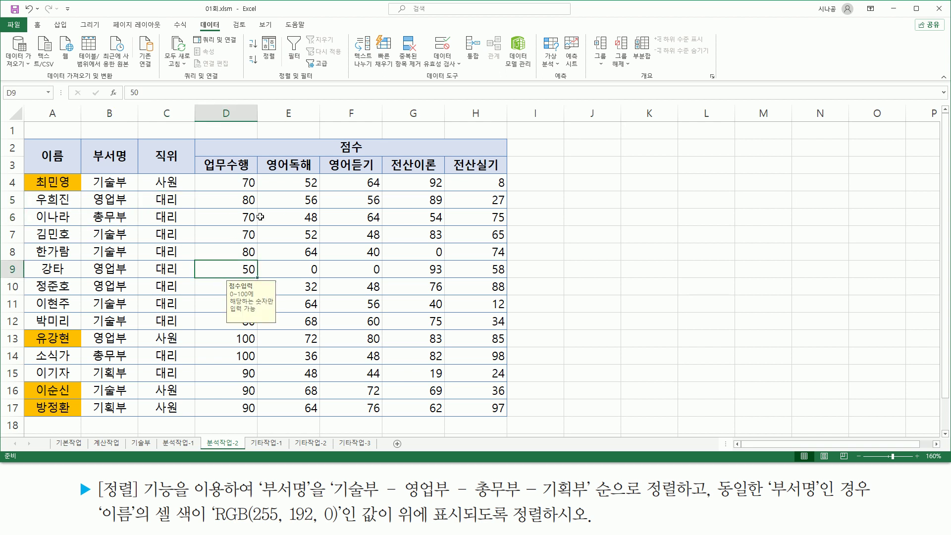
click(261, 218)
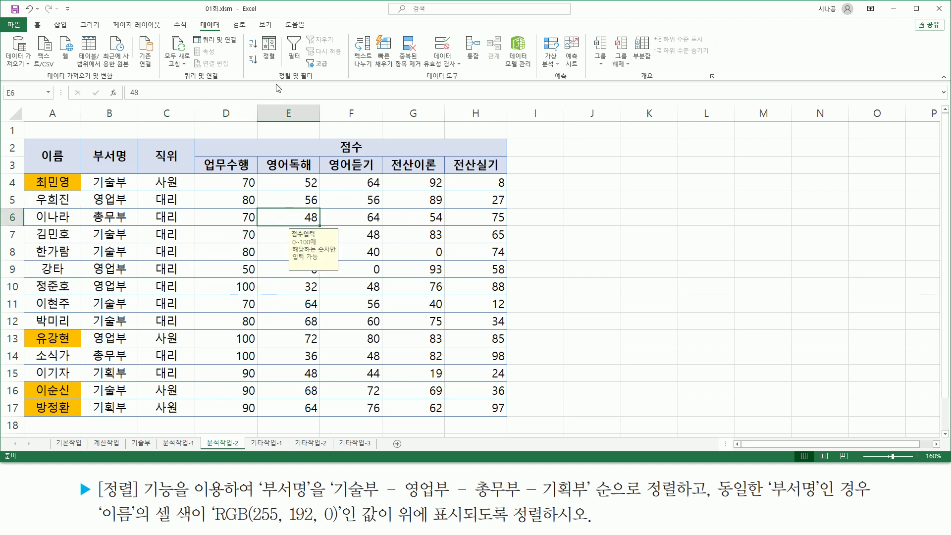
key(ctrl+2)
drag(195, 16, 223, 34)
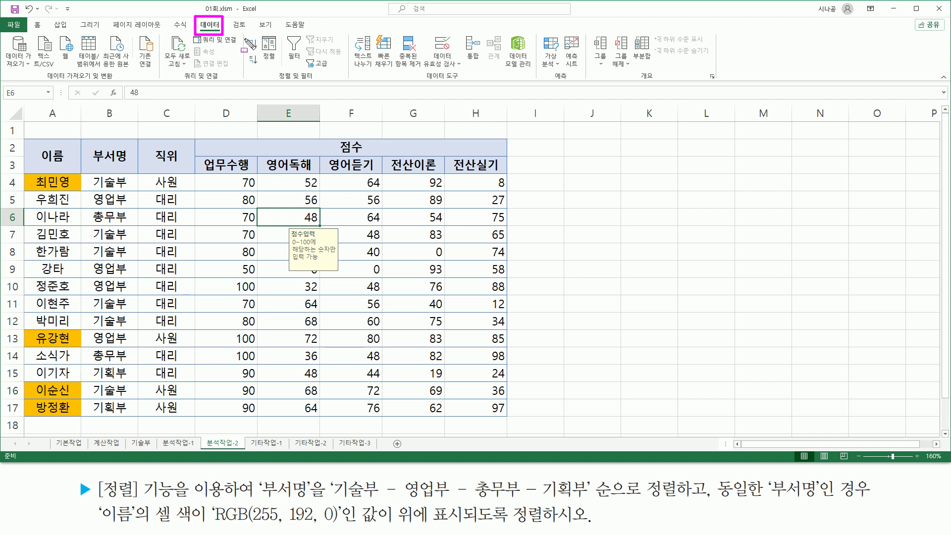
drag(269, 87, 325, 70)
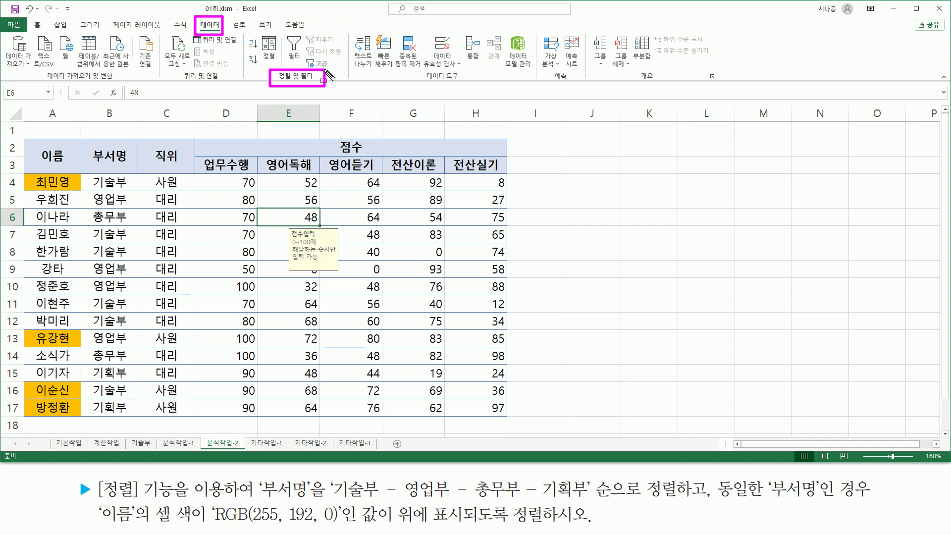
key(Escape)
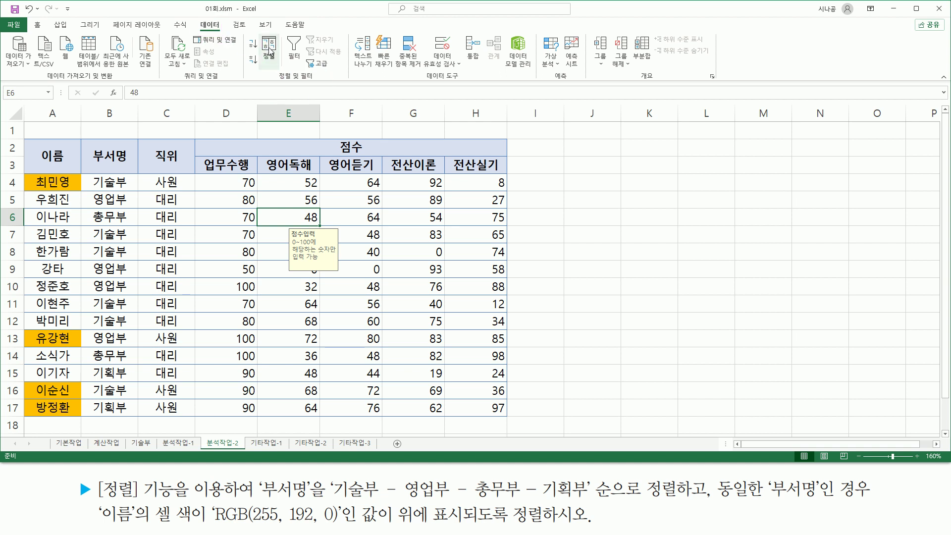
click(269, 49)
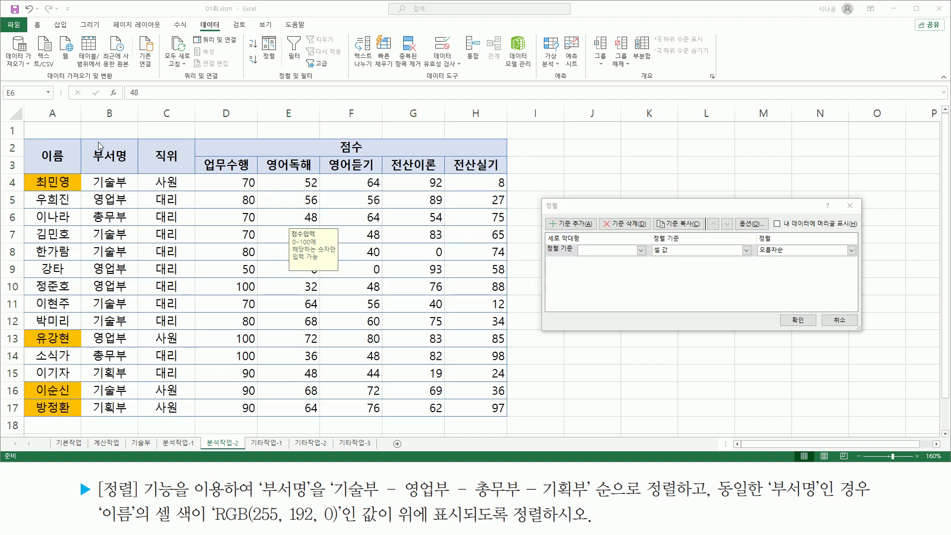
Examine how the two header rows, 2 and 3, and their merged headings fall within the proposed sort range
click(98, 141)
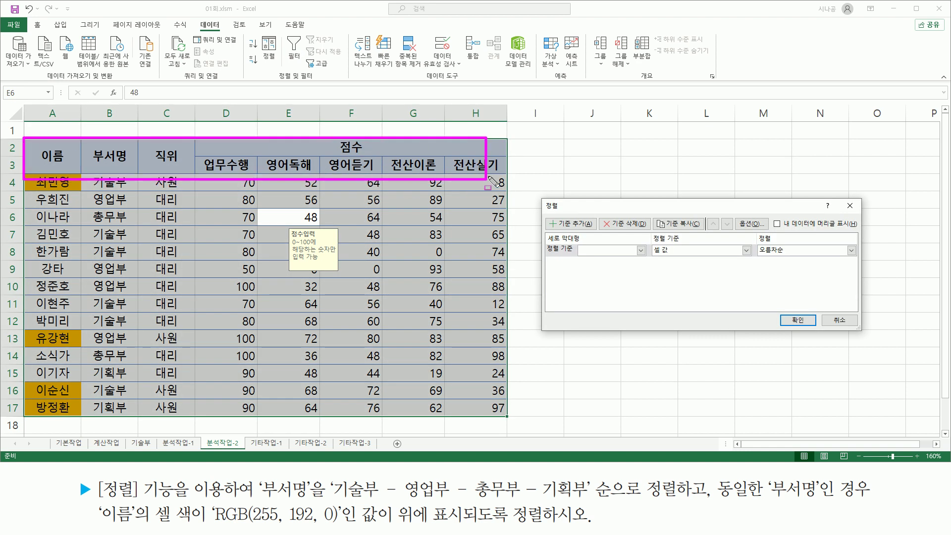
drag(42, 144, 71, 174)
drag(95, 143, 139, 171)
drag(157, 146, 182, 168)
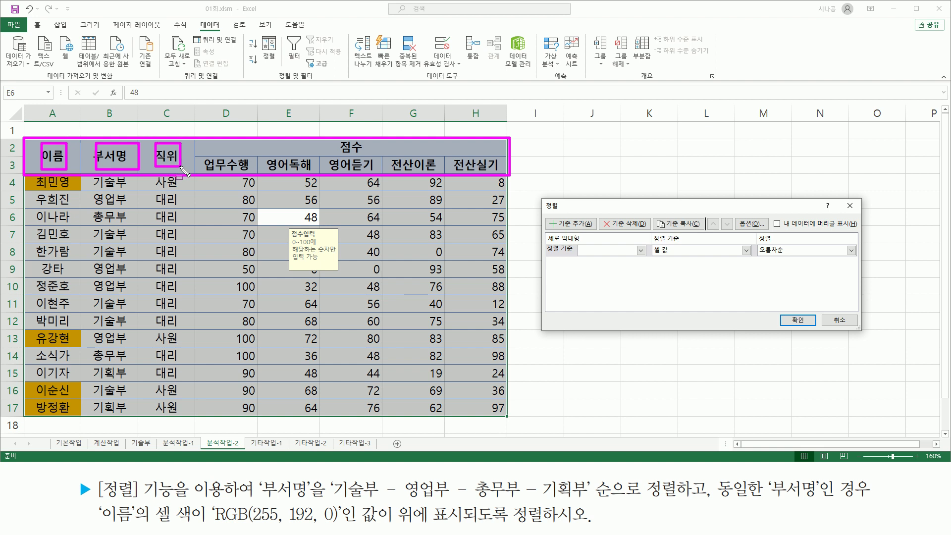
drag(338, 141, 374, 154)
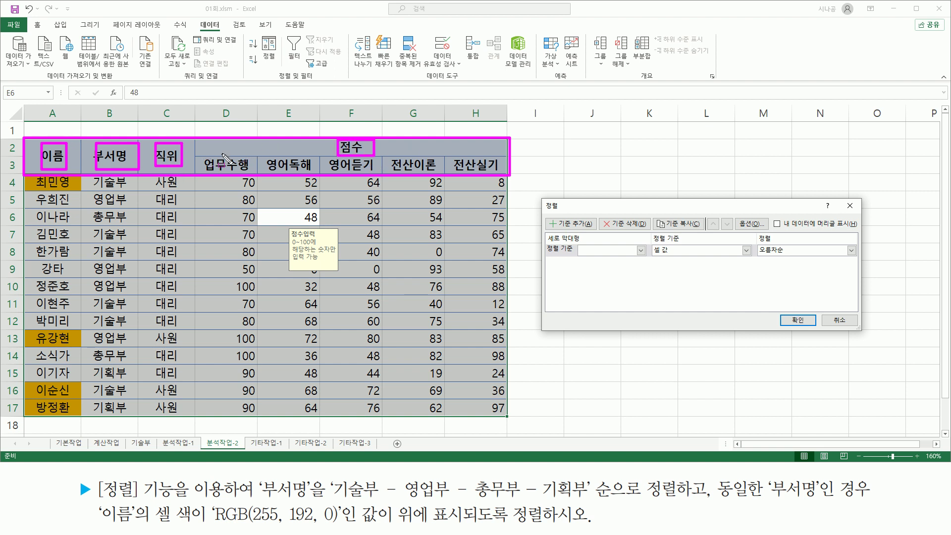
mouse_move(204, 161)
mouse_down()
mouse_move(218, 176)
mouse_move(506, 178)
mouse_up()
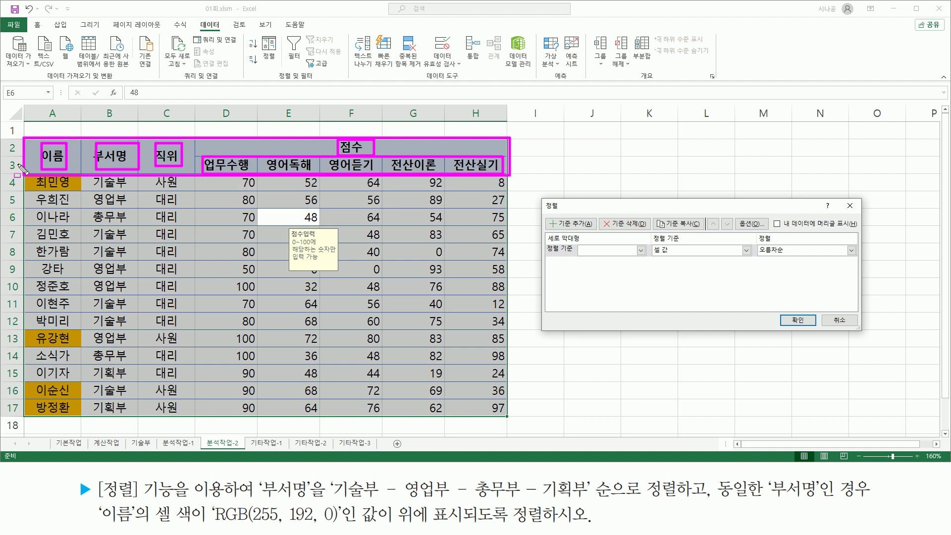
drag(6, 159, 20, 172)
drag(6, 141, 20, 156)
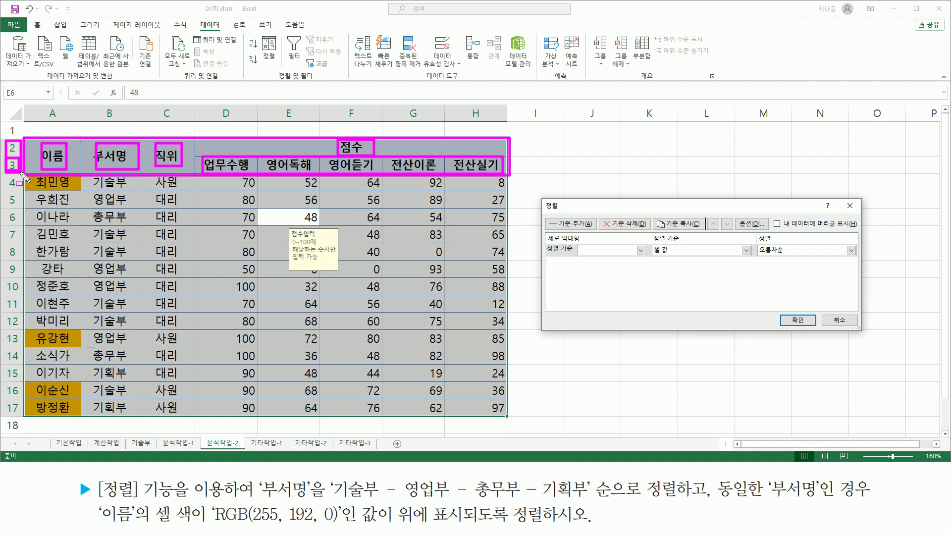
key(Escape)
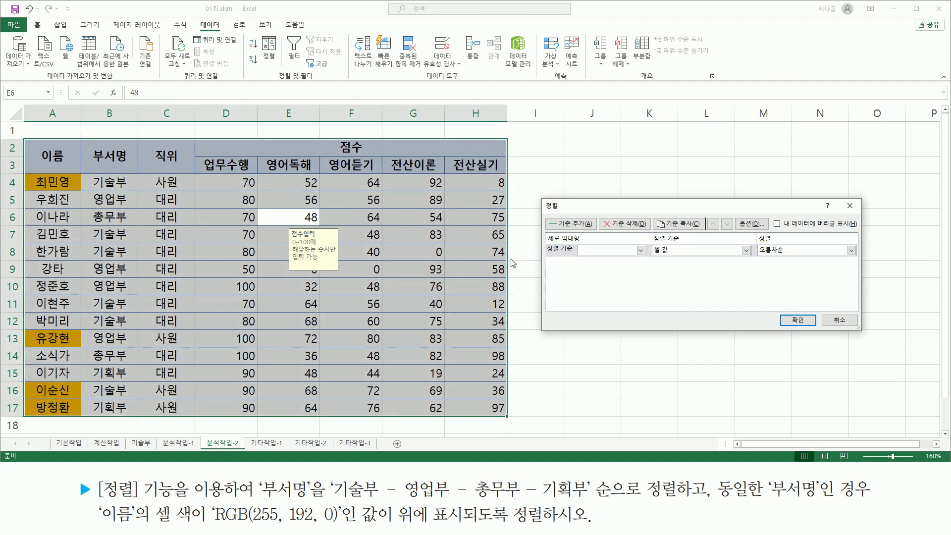
Turn on the 내 데이터에 머리글 표시 (my data has headers) option for the sort
drag(773, 217, 861, 231)
key(Escape)
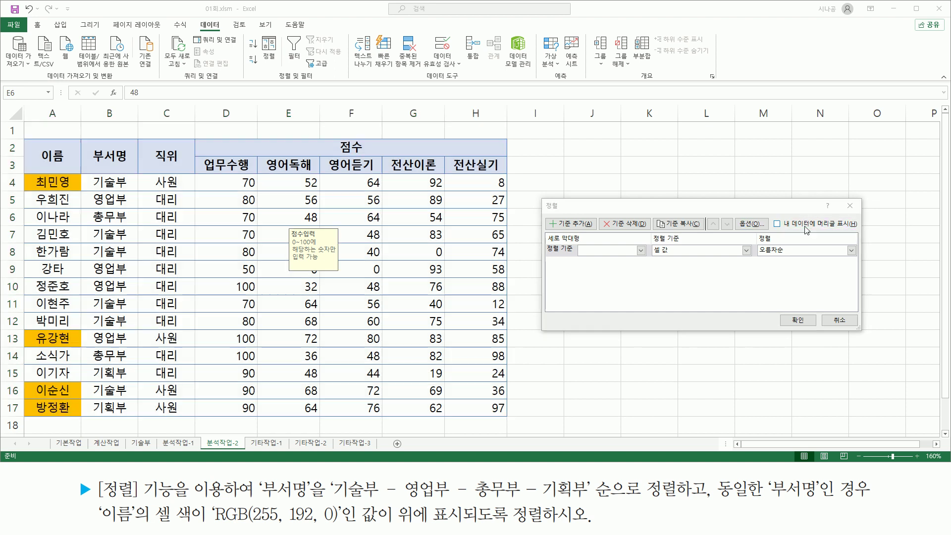
click(776, 223)
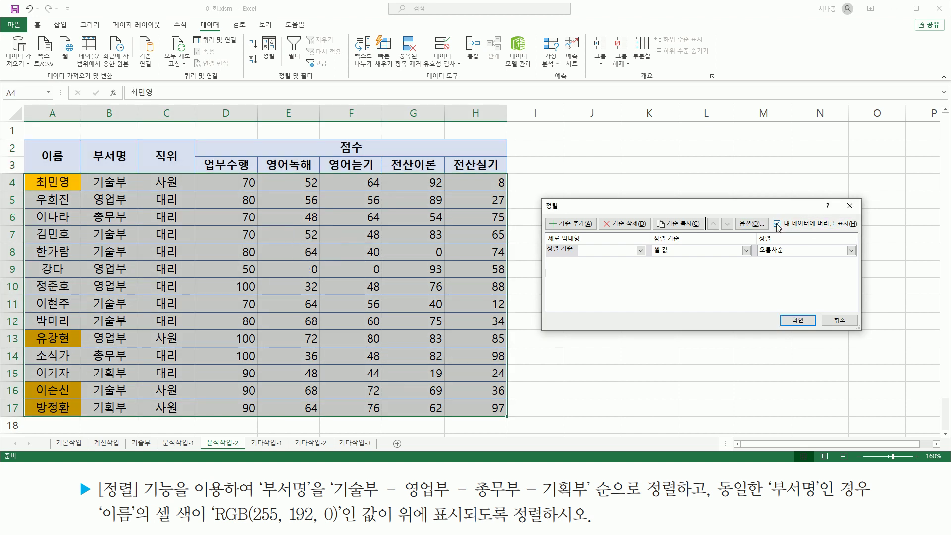
Set the first sort level's column to 부서명
drag(28, 143, 505, 175)
key(Escape)
click(633, 212)
mouse_move(256, 472)
mouse_down()
mouse_move(313, 503)
mouse_move(600, 502)
mouse_up()
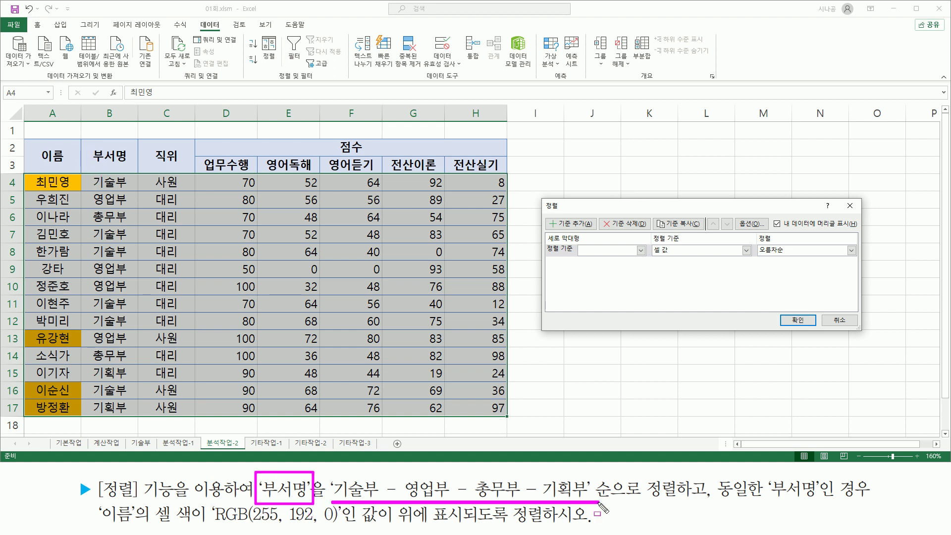
mouse_move(331, 473)
mouse_down()
mouse_move(342, 498)
mouse_move(589, 502)
mouse_up()
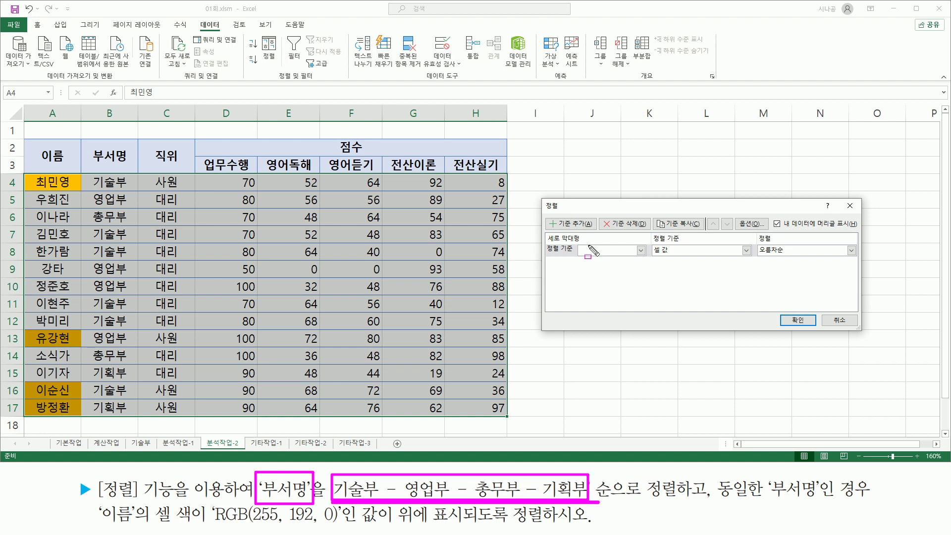
drag(581, 243, 640, 258)
key(Escape)
click(640, 250)
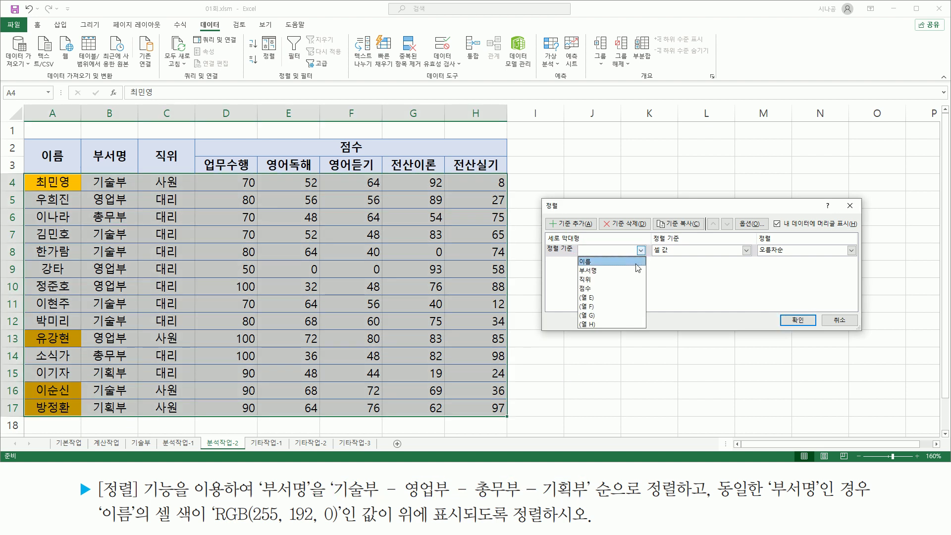
click(594, 269)
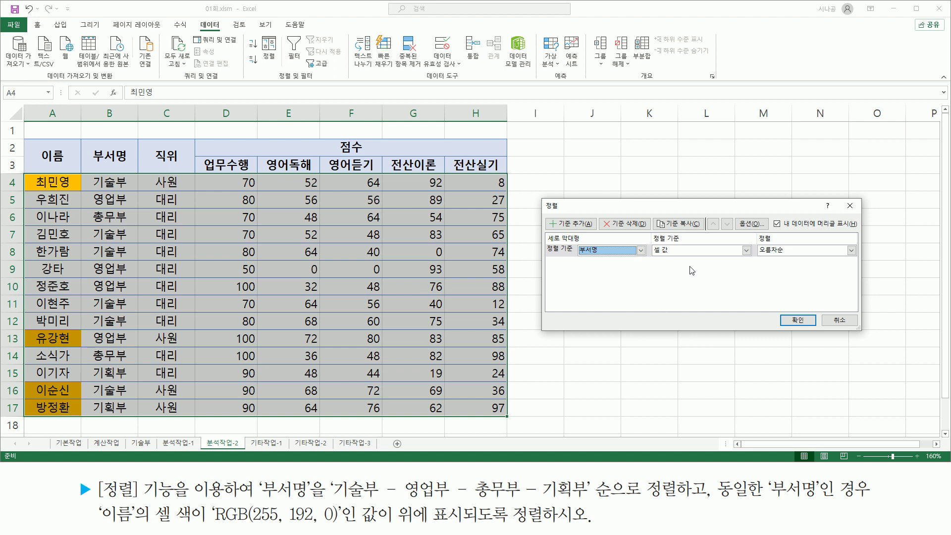
Choose a custom list (사용자 지정 목록) as the sort order for the 부서명 level
drag(752, 240, 780, 257)
key(Escape)
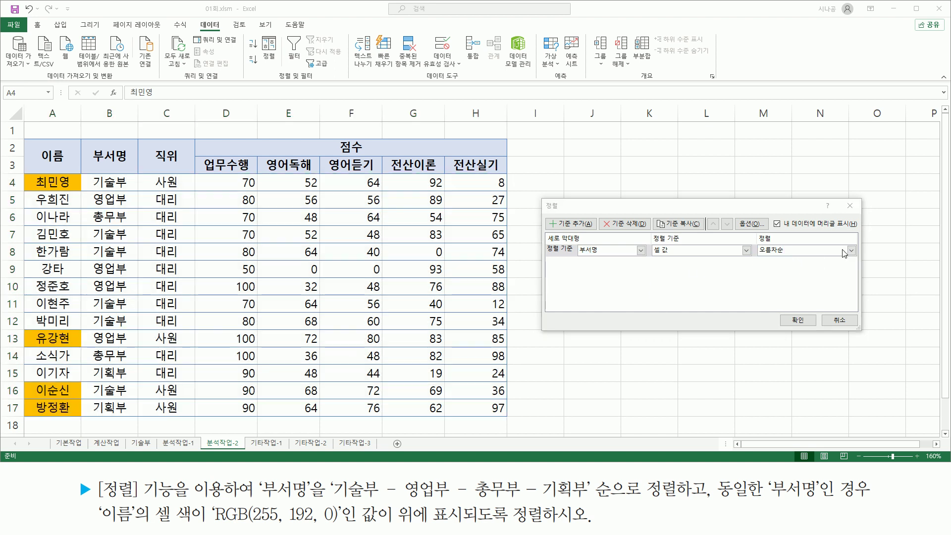
click(851, 251)
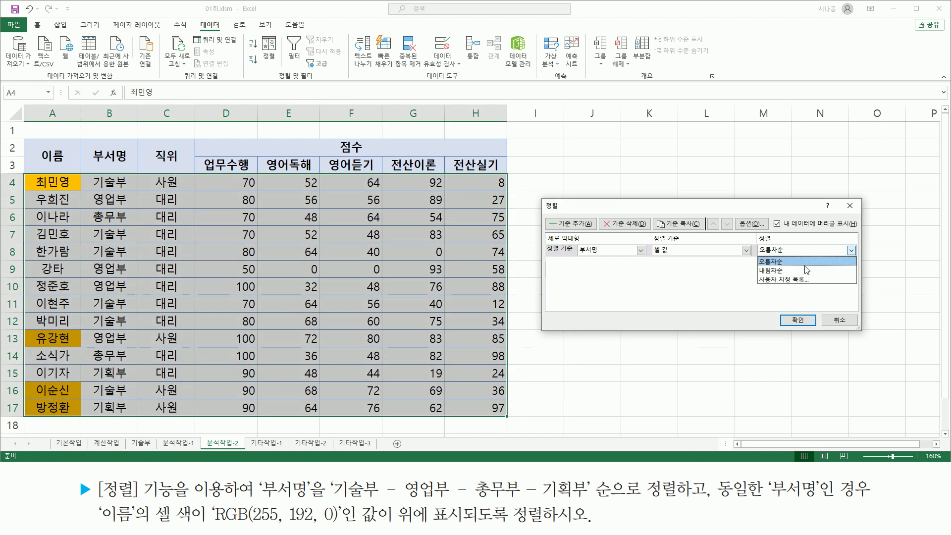
click(776, 280)
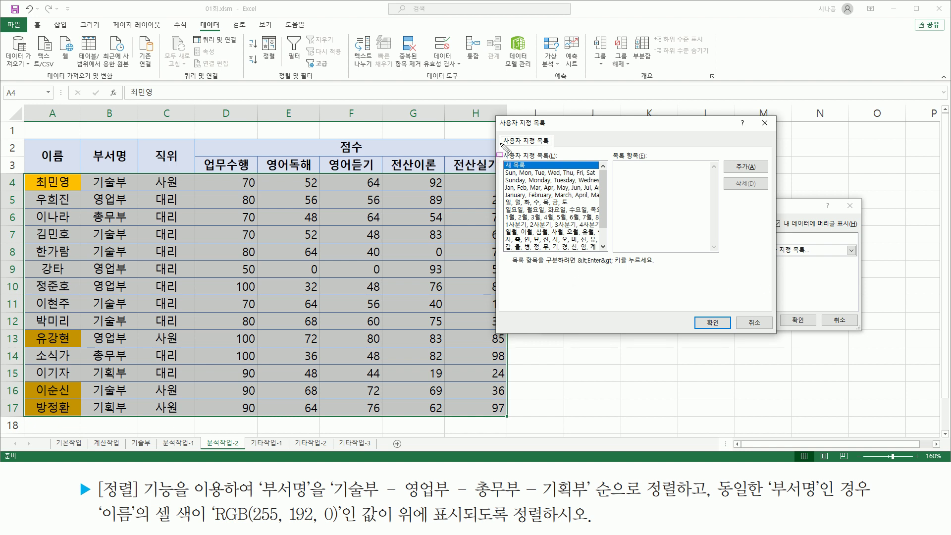
Add a new custom list with the entries 기술부, 영업부, 총무부, 기획부
drag(498, 117, 779, 341)
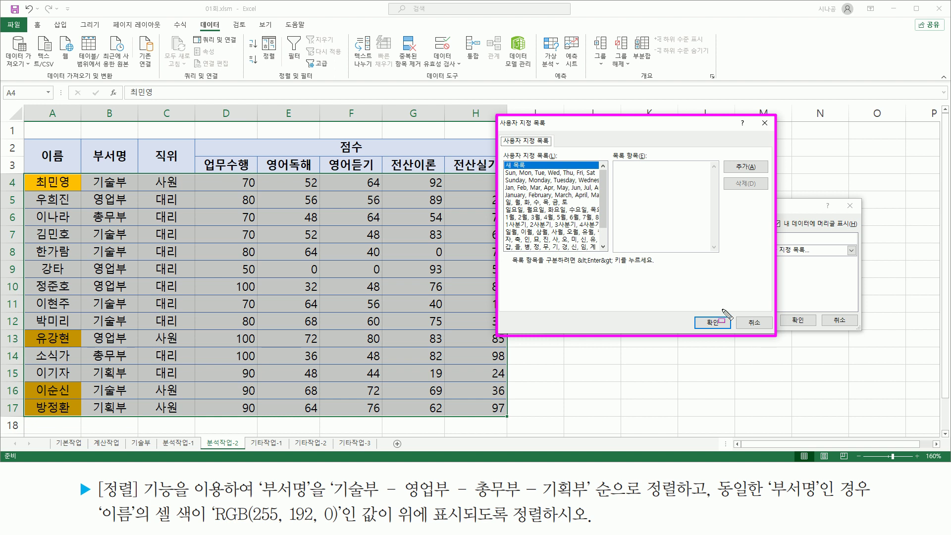
drag(502, 156, 542, 170)
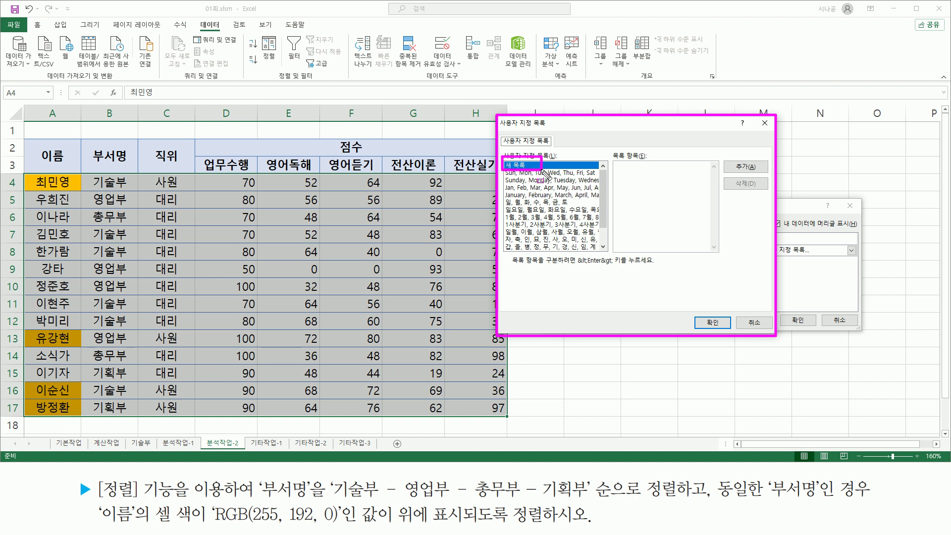
drag(337, 497, 586, 495)
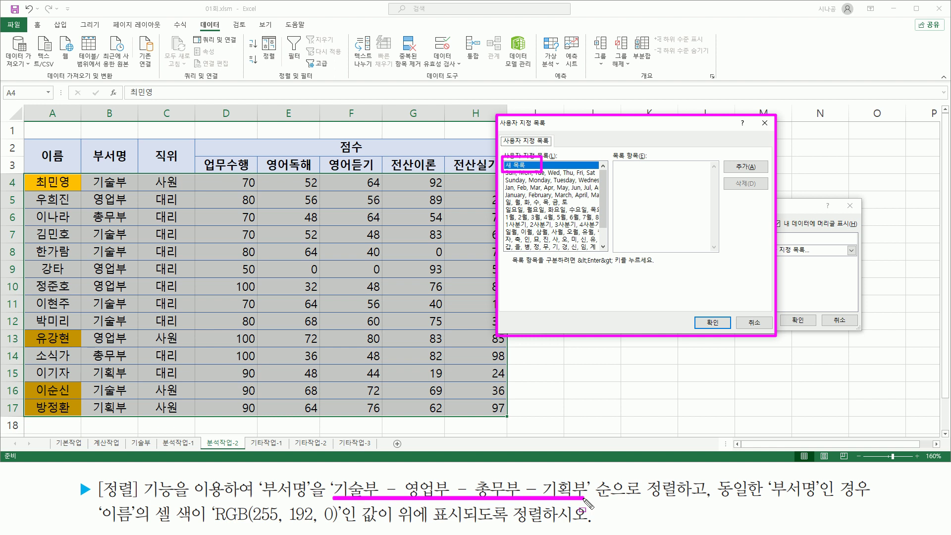
mouse_move(612, 170)
mouse_down()
mouse_move(679, 206)
mouse_move(713, 259)
mouse_up()
key(Escape)
click(655, 187)
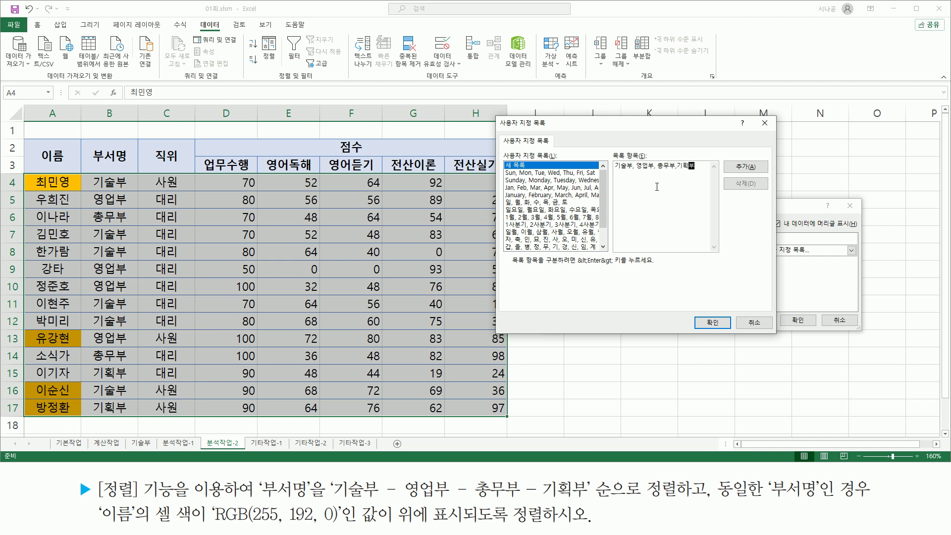
drag(614, 172, 699, 172)
mouse_move(330, 499)
mouse_down()
mouse_move(408, 507)
mouse_move(587, 500)
mouse_up()
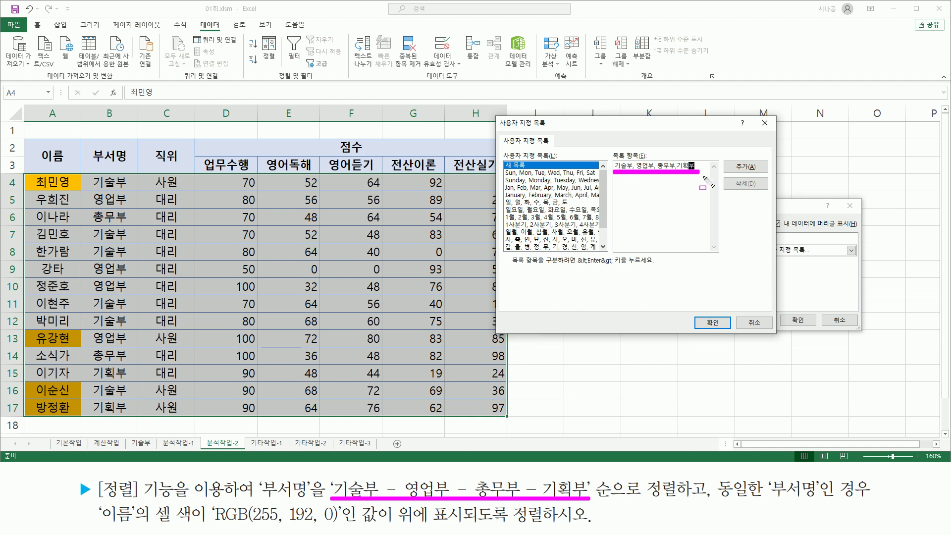
drag(734, 158, 759, 173)
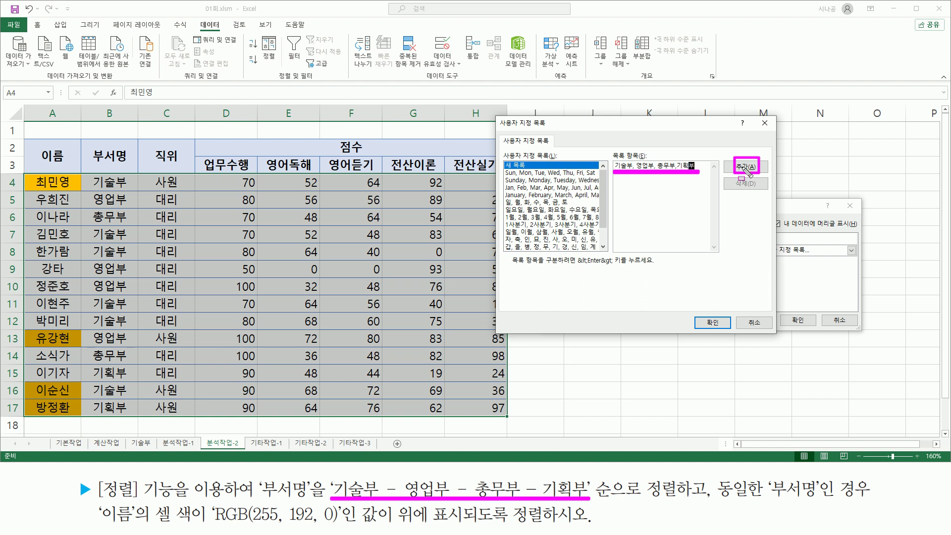
key(Escape)
click(745, 168)
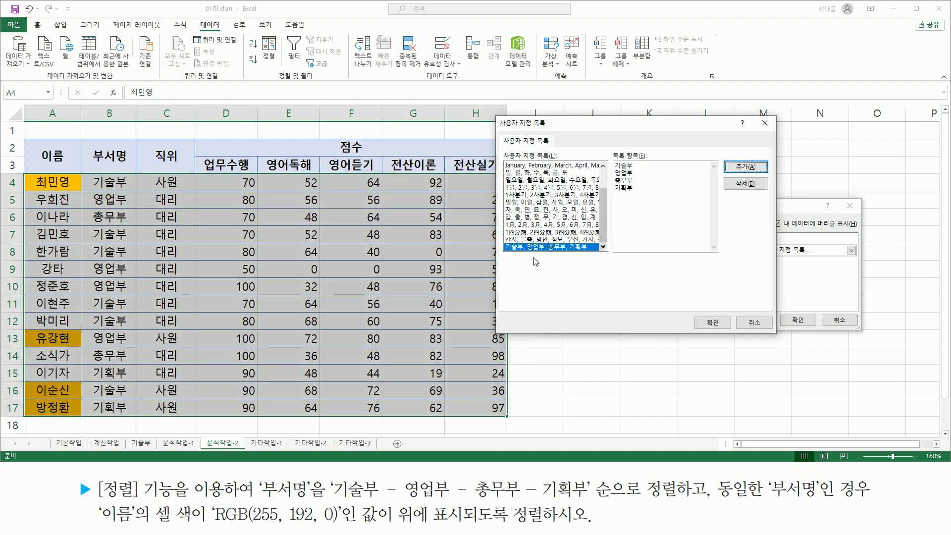
Apply the 기술부, 영업부, 총무부, 기획부 list as the order of the 부서명 sort level
drag(503, 252, 600, 254)
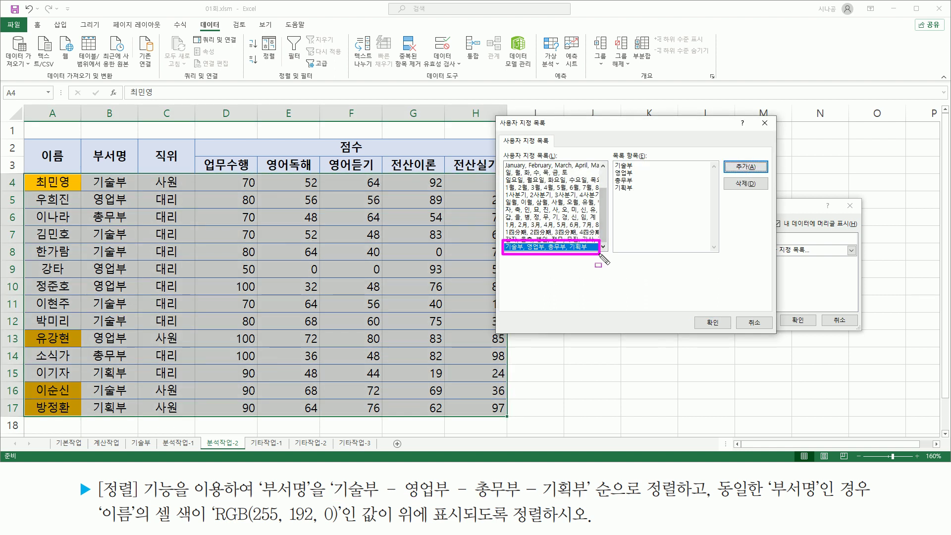
drag(327, 501, 593, 501)
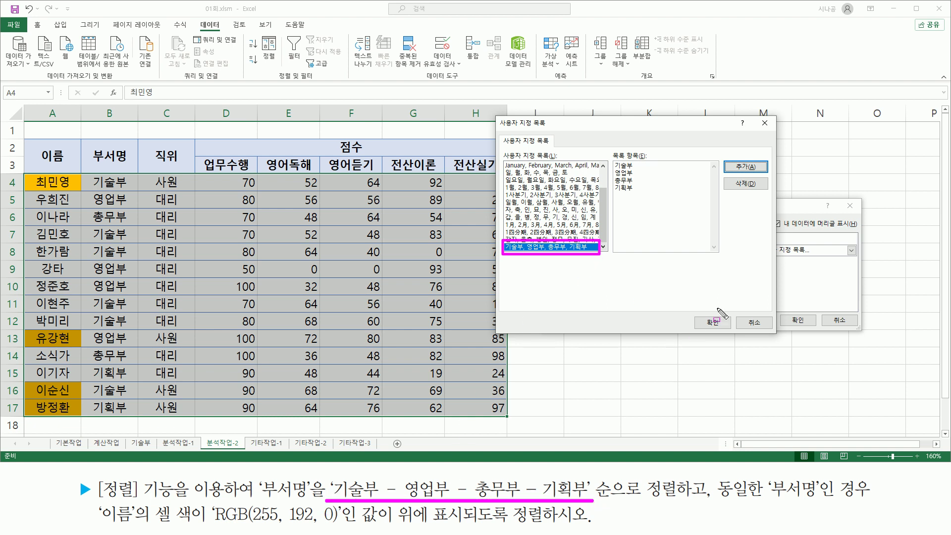
drag(696, 312, 729, 331)
key(Escape)
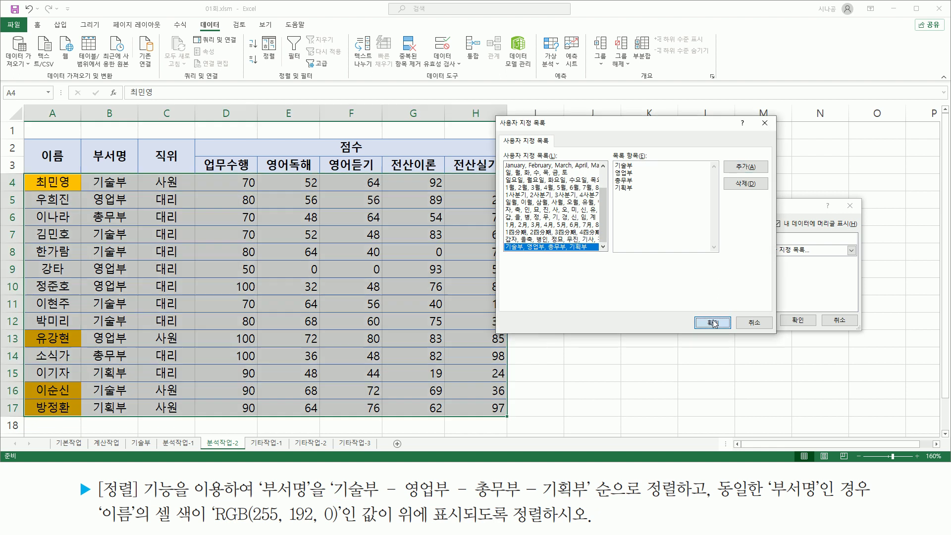
click(712, 322)
drag(759, 254, 851, 255)
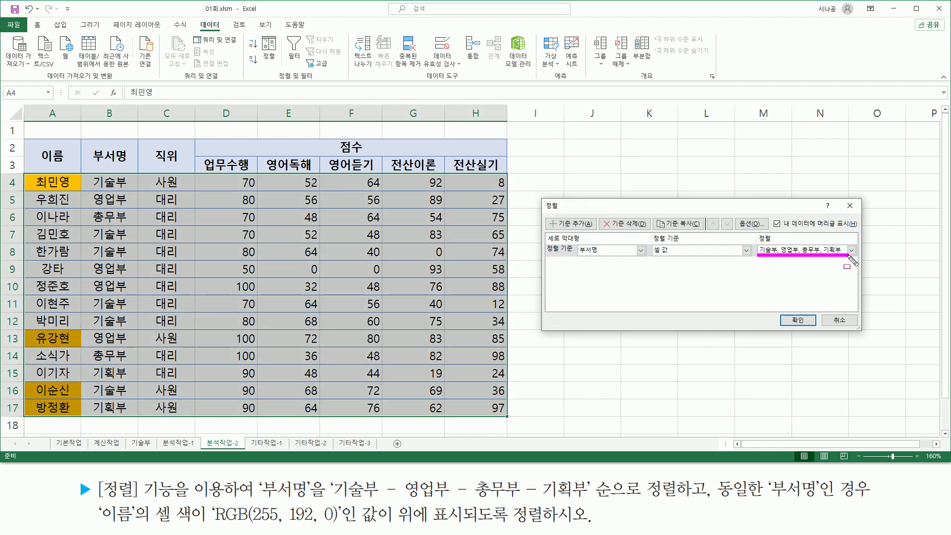
mouse_move(758, 233)
mouse_down()
mouse_move(776, 234)
mouse_move(758, 243)
mouse_up()
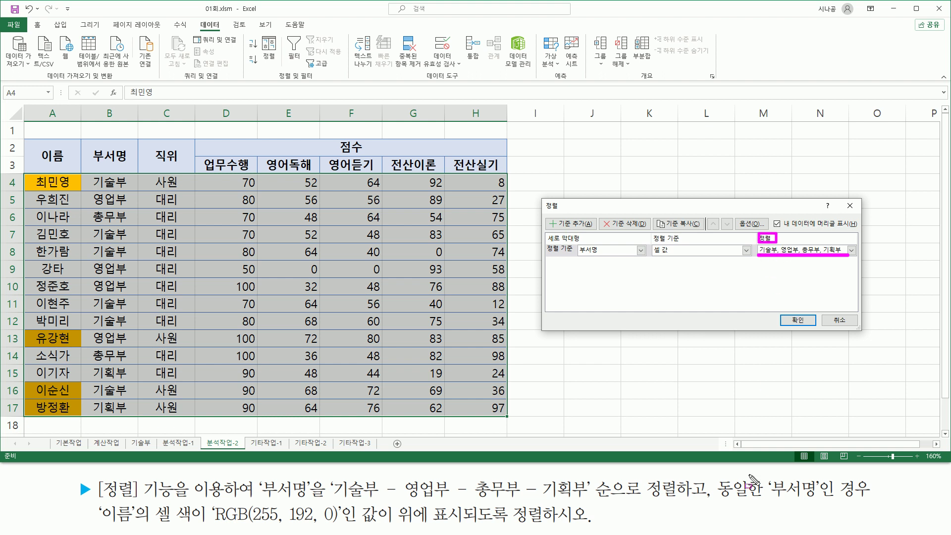
Add a second sort level on the 이름 column
mouse_move(717, 474)
mouse_down()
mouse_move(722, 502)
mouse_move(870, 504)
mouse_up()
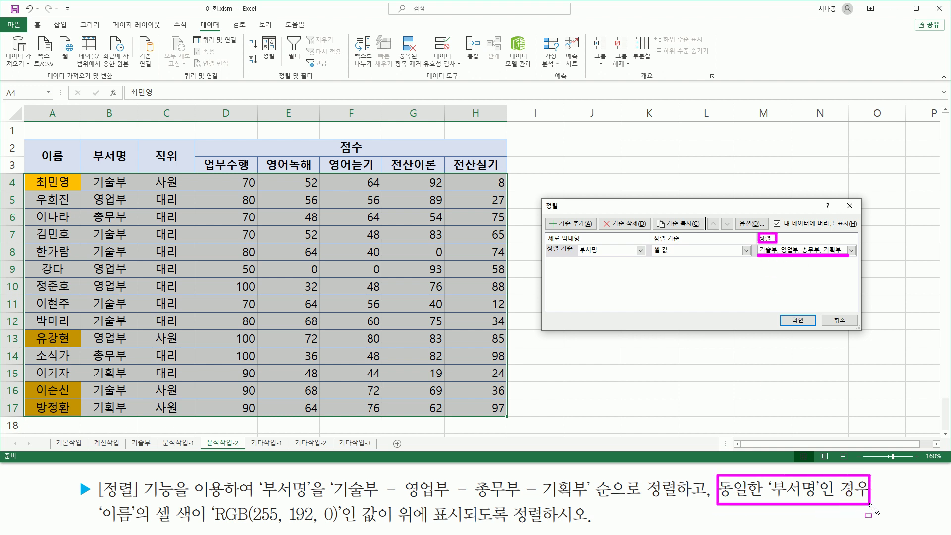
mouse_move(96, 521)
mouse_down()
mouse_move(138, 523)
mouse_move(148, 505)
mouse_move(391, 523)
mouse_move(406, 499)
mouse_move(465, 527)
mouse_up()
mouse_move(551, 213)
mouse_down()
mouse_move(569, 232)
mouse_move(591, 231)
mouse_up()
key(Escape)
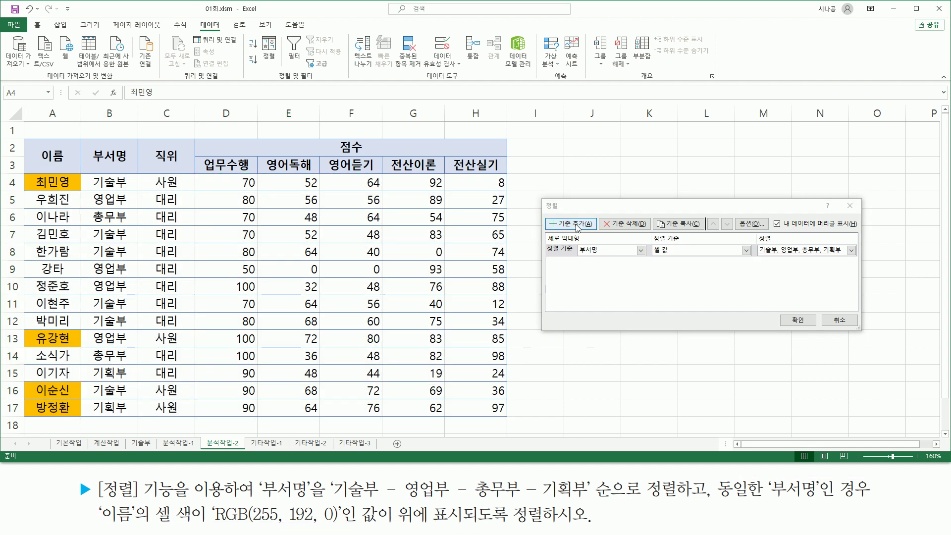
click(577, 226)
click(640, 263)
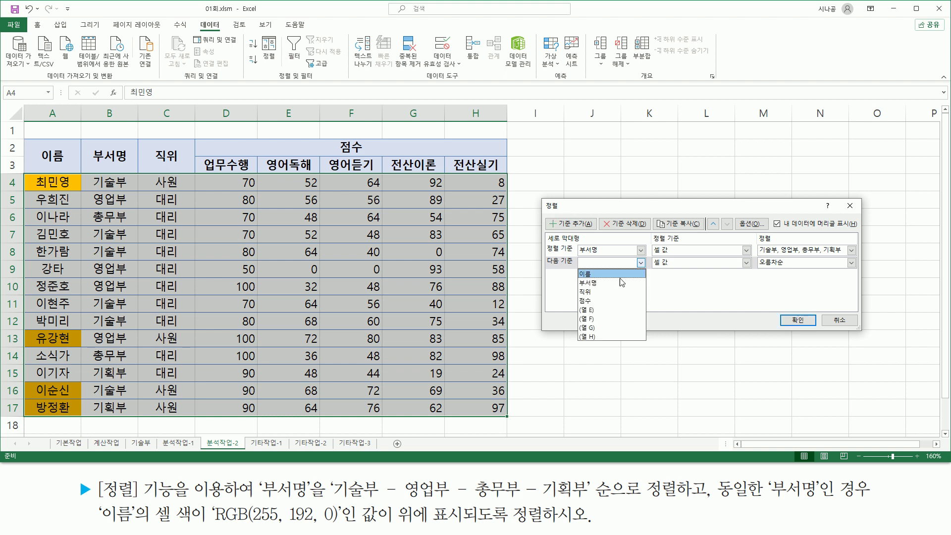
click(615, 275)
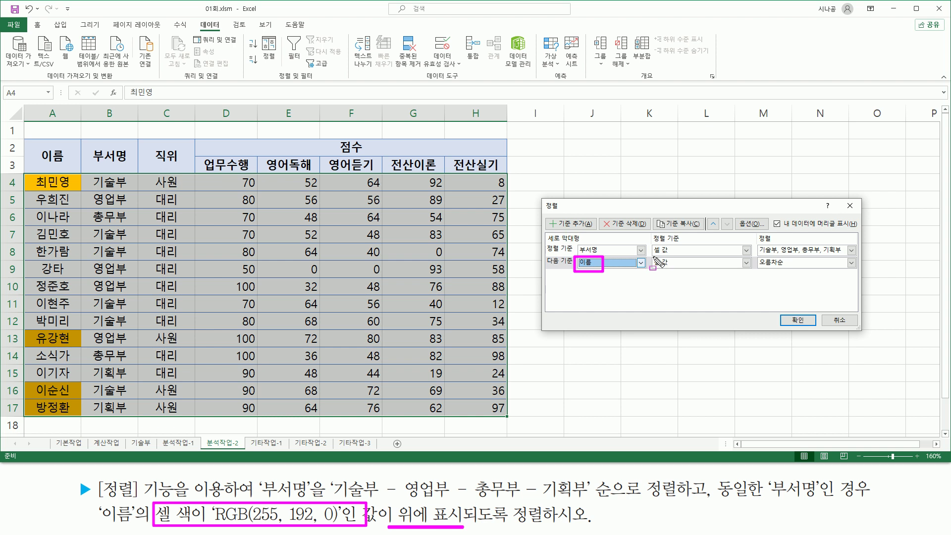
Sort the 이름 level by cell colour (셀 색) with the orange RGB(255, 192, 0) on top (위에 표시), and apply the sort
click(746, 263)
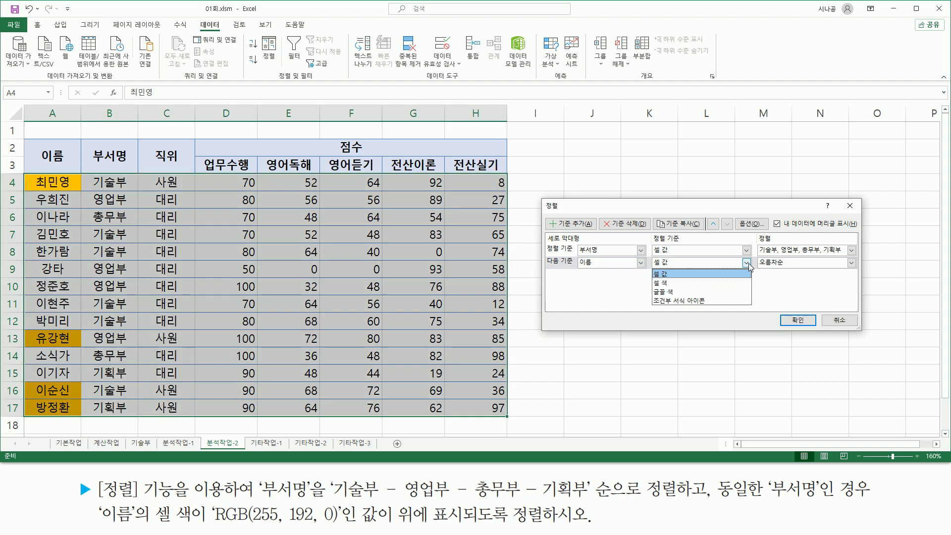
click(708, 283)
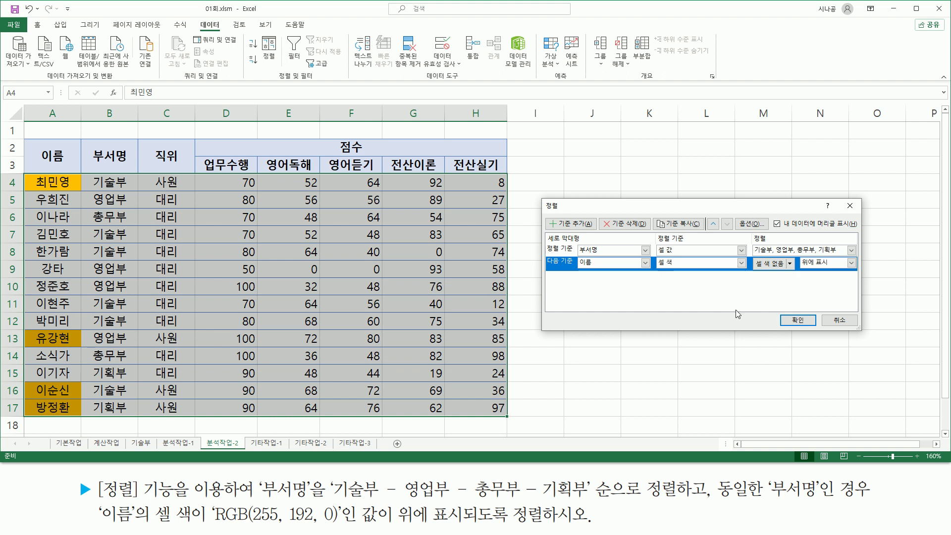
drag(649, 272, 850, 272)
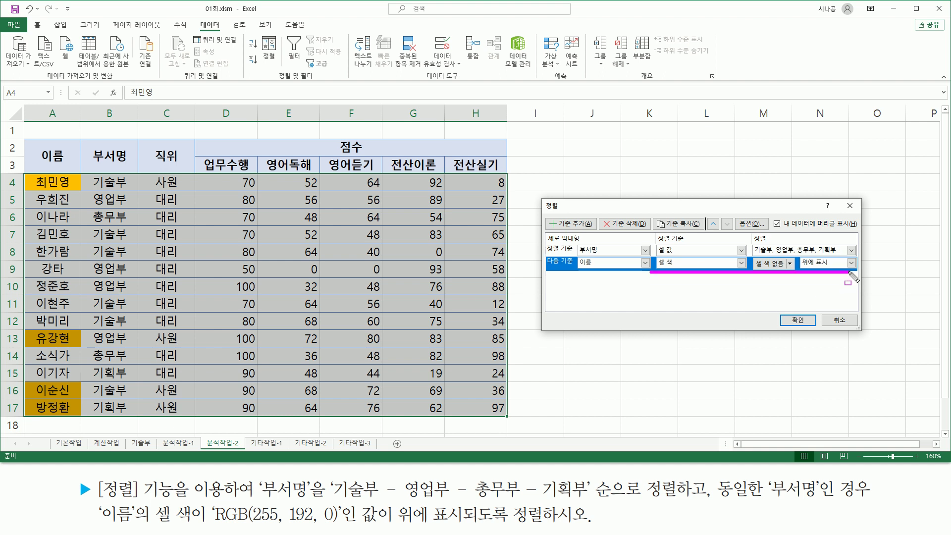
drag(752, 253, 797, 274)
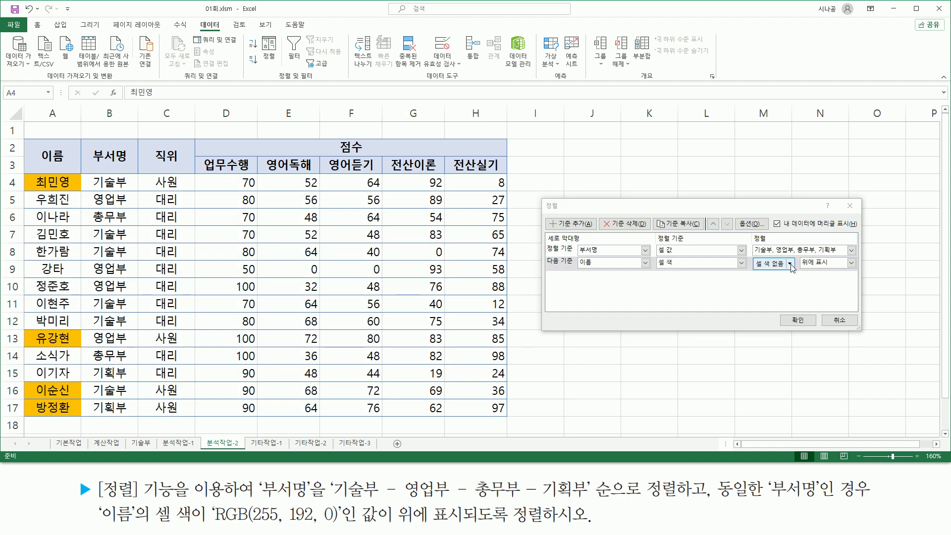
click(791, 264)
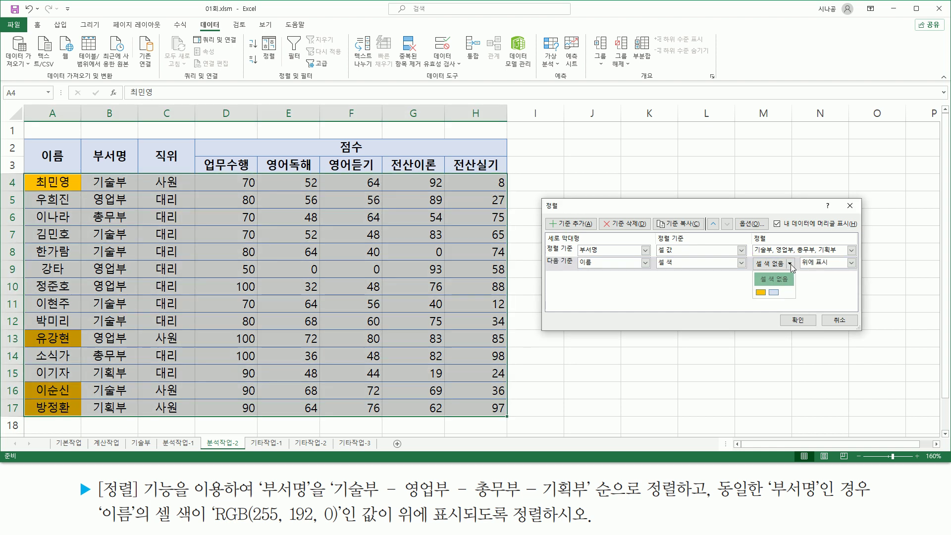
click(761, 292)
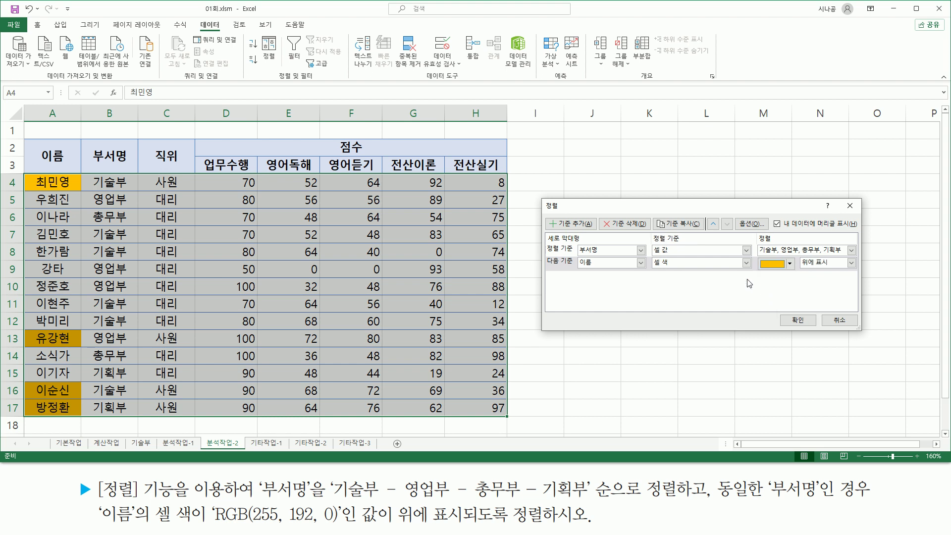
mouse_move(758, 274)
mouse_down()
mouse_move(794, 272)
mouse_move(794, 256)
mouse_move(838, 269)
mouse_up()
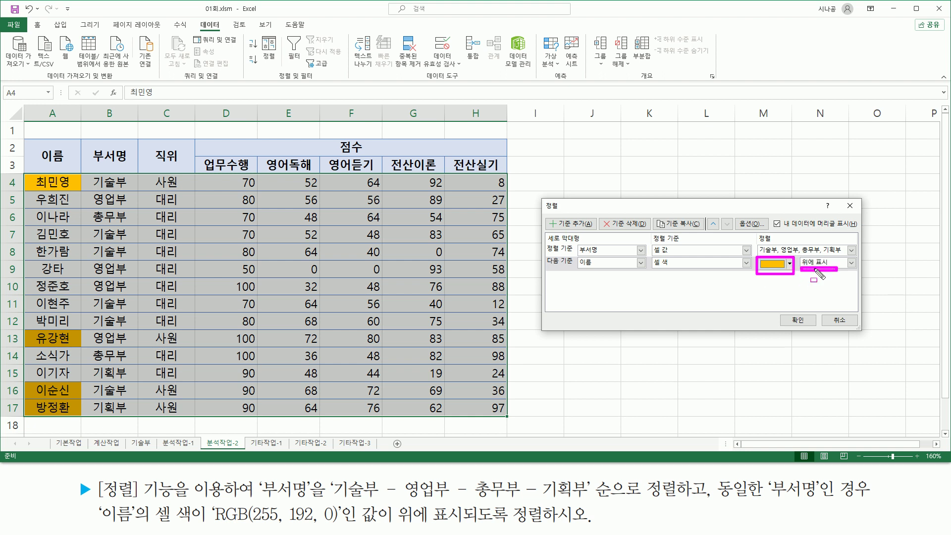
drag(780, 313, 820, 328)
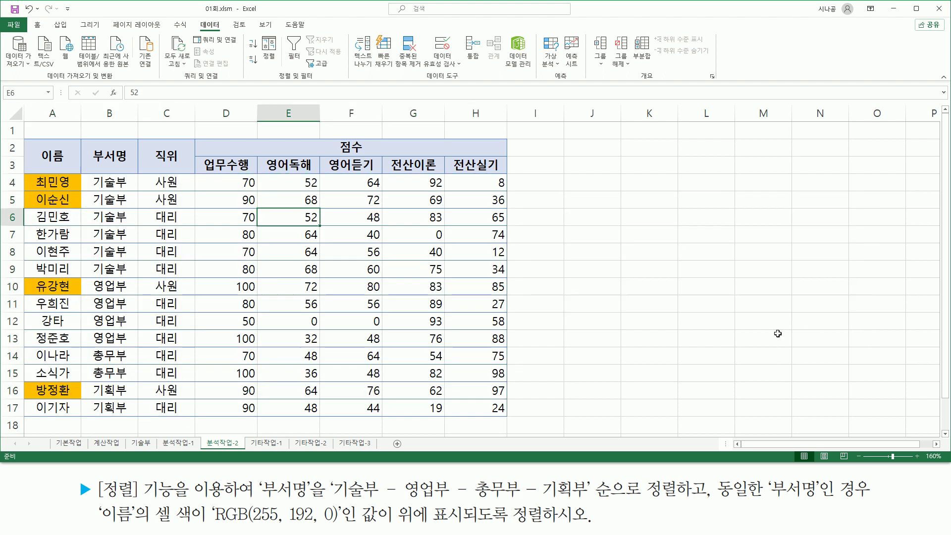
click(798, 319)
Check the sorted table's 부서명 group order and the position of the coloured 이름 cells within each department
click(288, 217)
mouse_move(89, 177)
mouse_down()
mouse_move(92, 215)
mouse_move(133, 276)
mouse_move(90, 297)
mouse_move(121, 348)
mouse_move(131, 279)
mouse_up()
mouse_move(92, 351)
mouse_down()
mouse_move(111, 376)
mouse_move(135, 378)
mouse_move(130, 411)
mouse_move(93, 383)
mouse_up()
drag(331, 498, 593, 500)
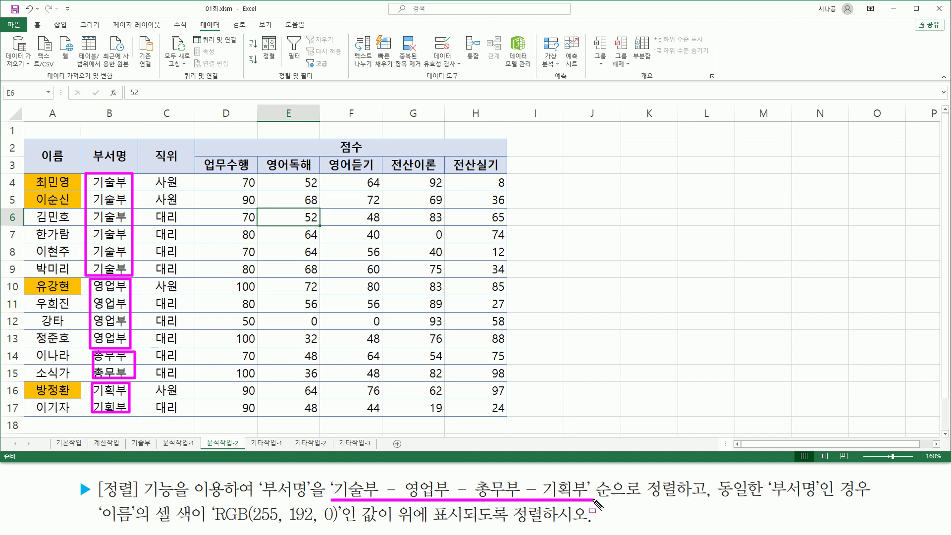
key(Escape)
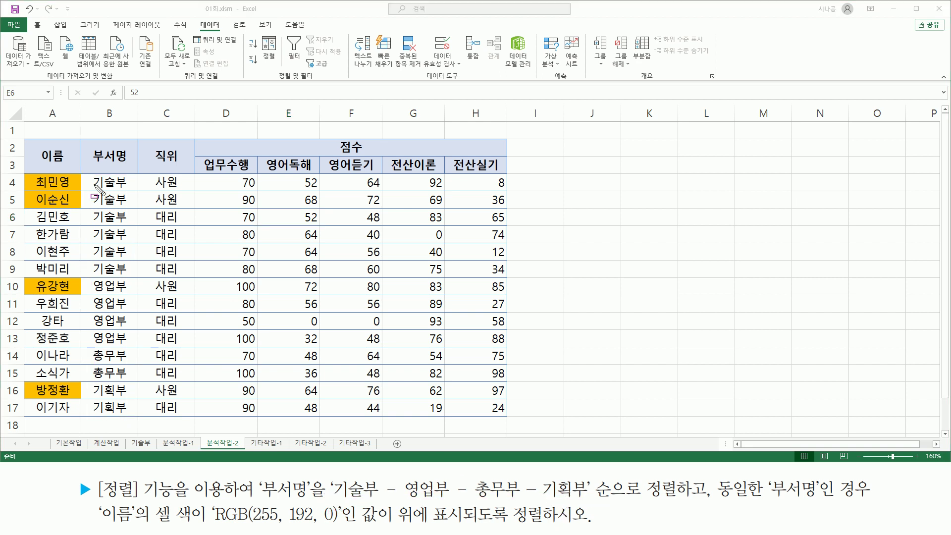
mouse_move(23, 174)
mouse_down()
mouse_move(21, 250)
mouse_move(133, 275)
mouse_up()
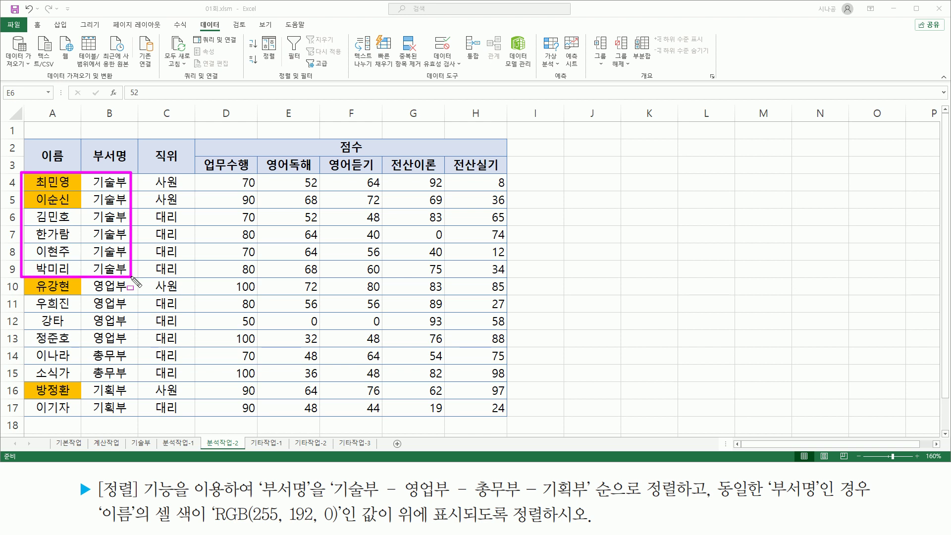
drag(35, 174, 75, 208)
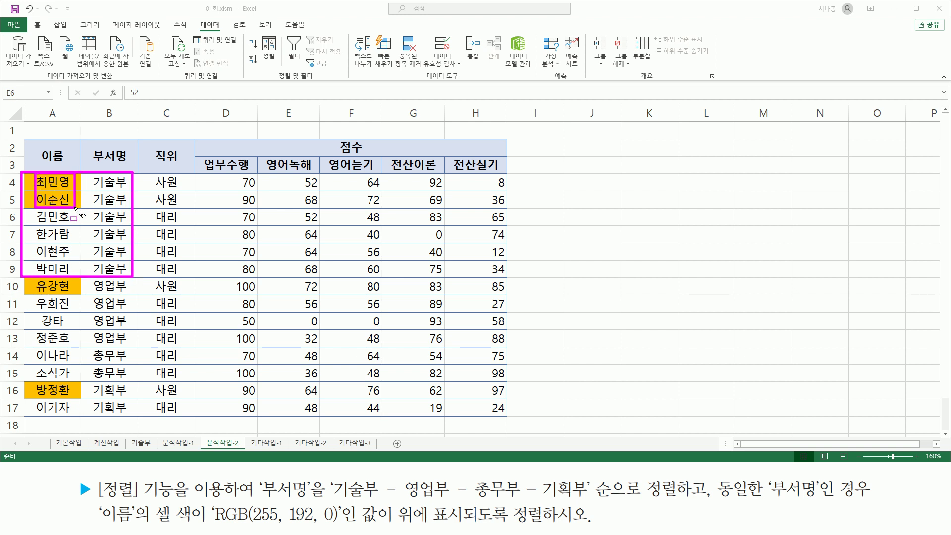
Check where the coloured 이름 cells sit within the 영업부 and 기획부 groups, and select an empty cell outside the table
mouse_move(24, 276)
mouse_down()
mouse_move(24, 303)
mouse_move(128, 340)
mouse_up()
drag(139, 352, 135, 347)
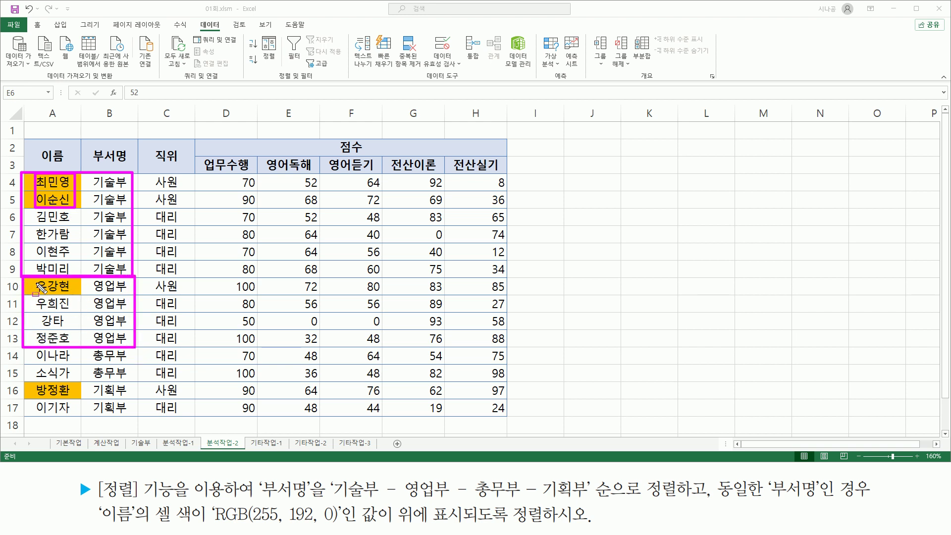
drag(33, 279, 74, 295)
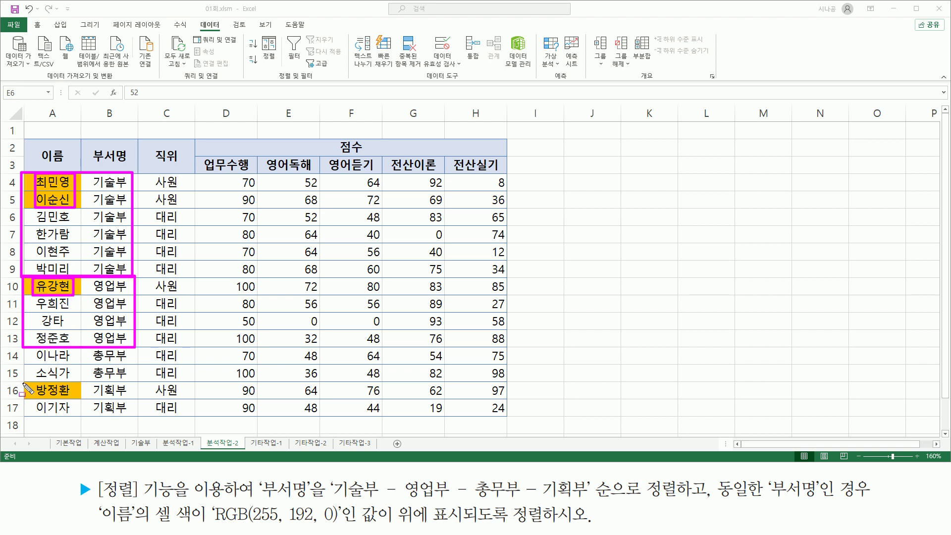
mouse_move(22, 378)
mouse_down()
mouse_move(68, 418)
mouse_move(141, 418)
mouse_up()
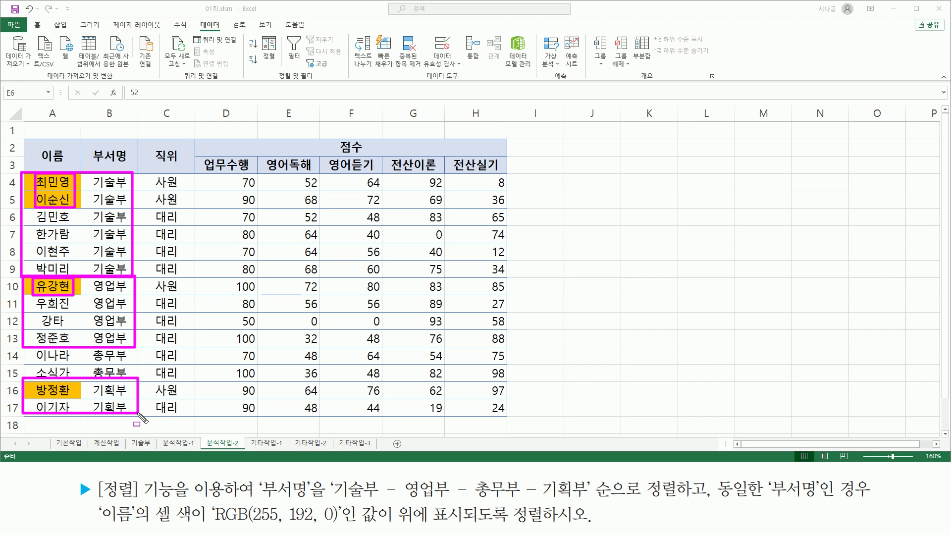
drag(32, 384, 77, 397)
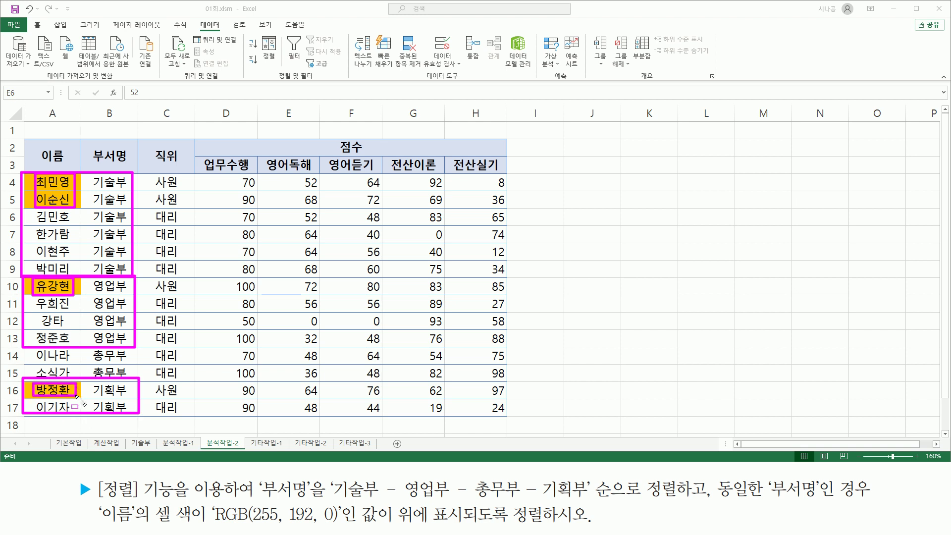
key(Escape)
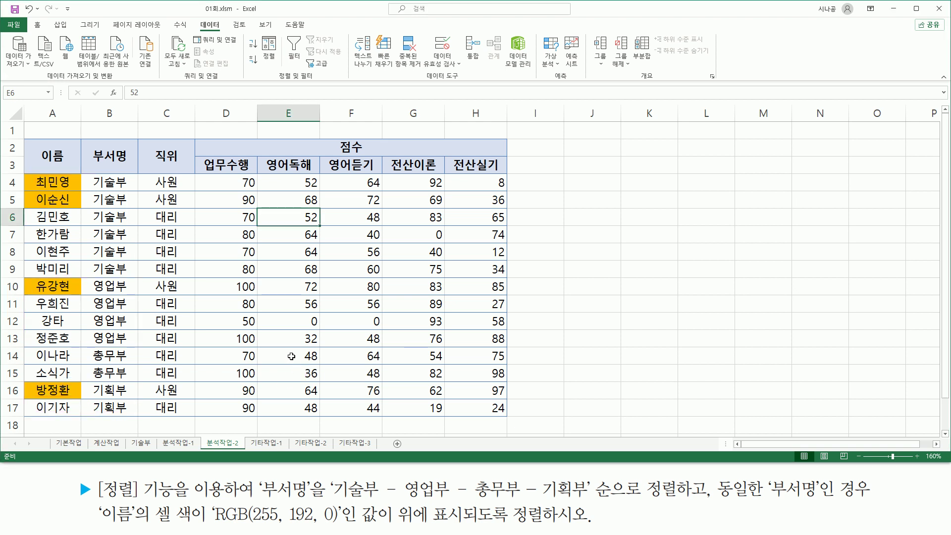
click(547, 321)
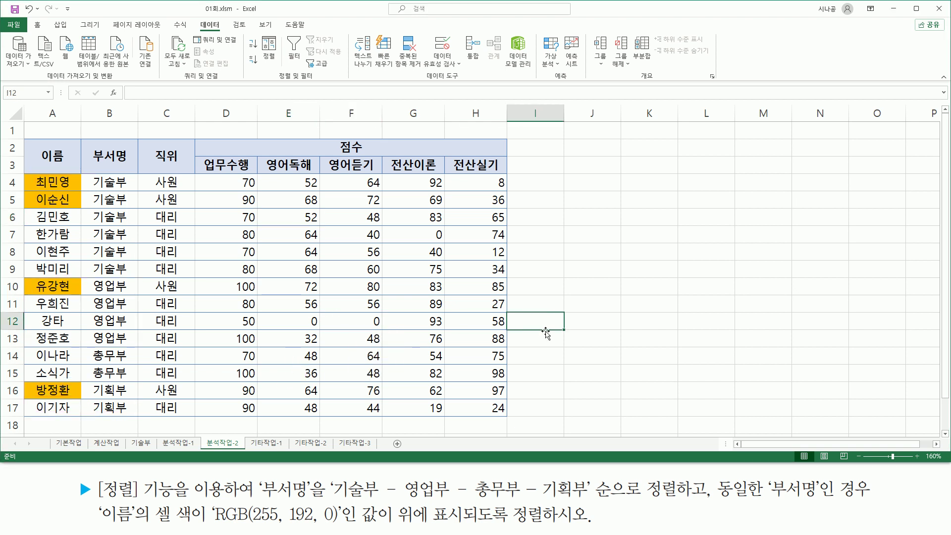